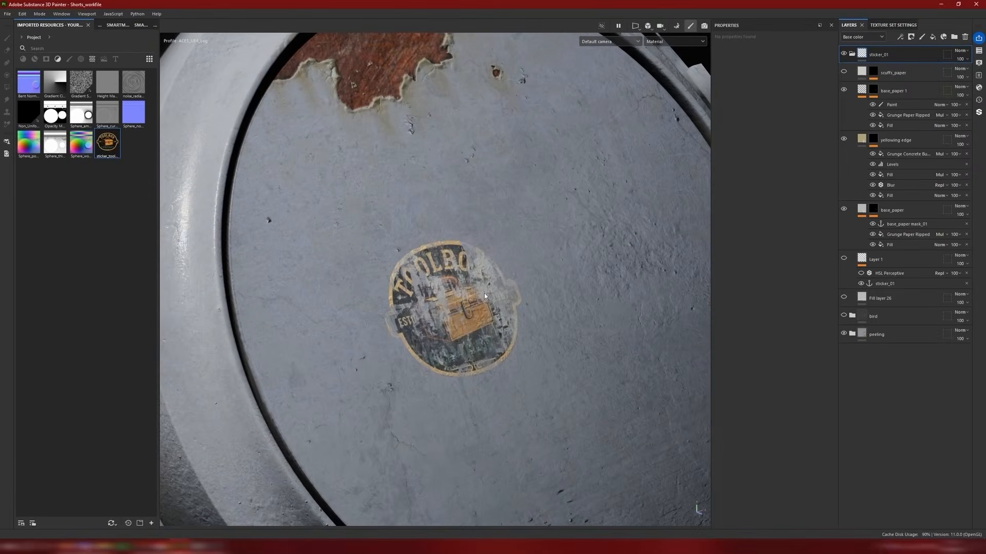
Step: Examine the worn toolbox sticker on the model's round front panel from several angles and distances
right_click_drag(484, 293, 563, 310, "shift")
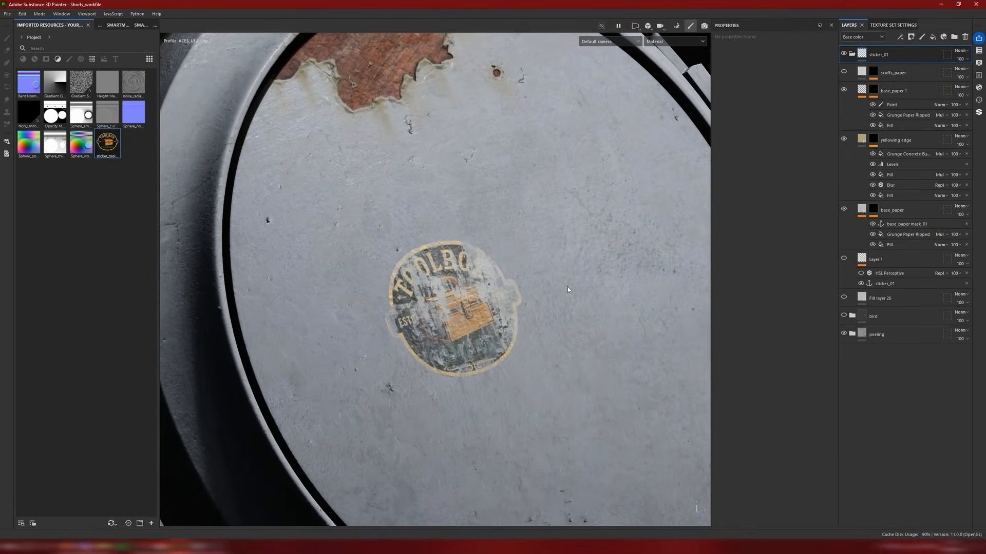
middle_click_drag(541, 259, 579, 243, "alt")
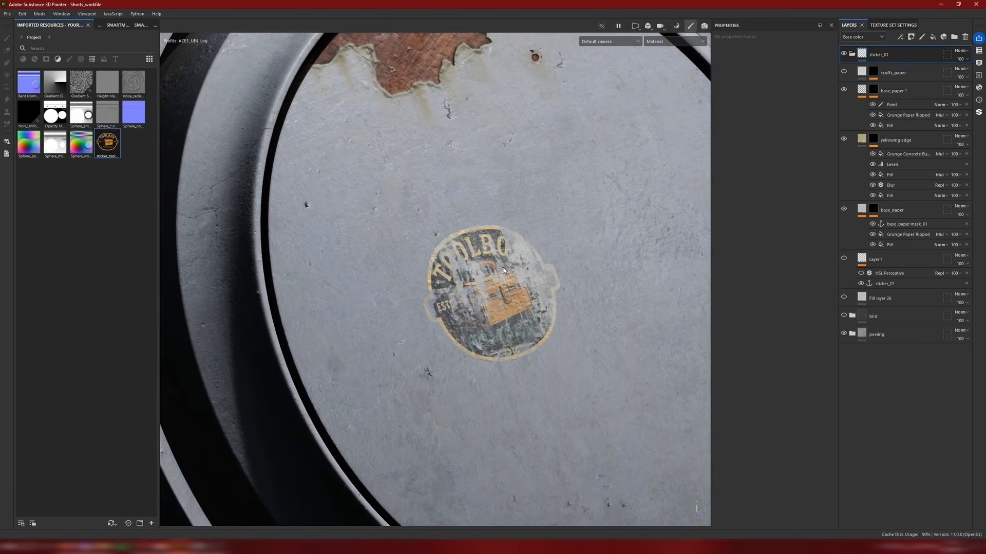
middle_click_drag(541, 273, 499, 294, "alt")
right_click_drag(499, 294, 471, 274, "alt")
scroll(471, 275, "down", 6)
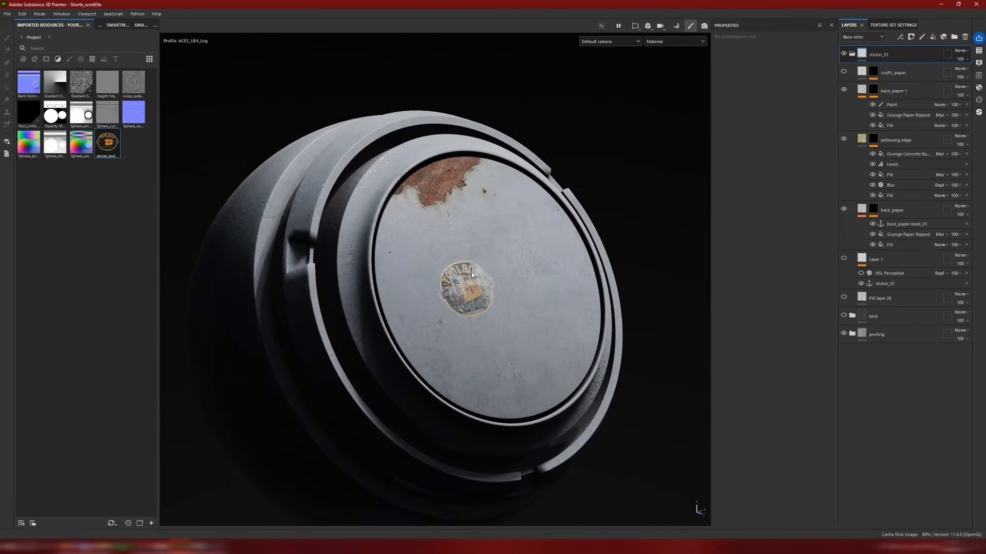
scroll(472, 274, "up", 4)
middle_click_drag(473, 275, 413, 319, "alt")
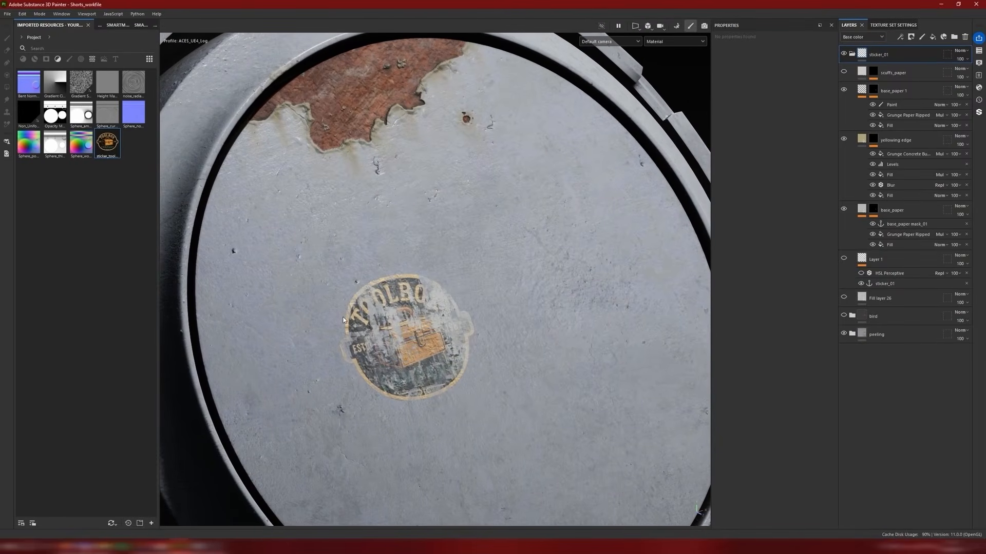
middle_click_drag(319, 333, 357, 356, "alt")
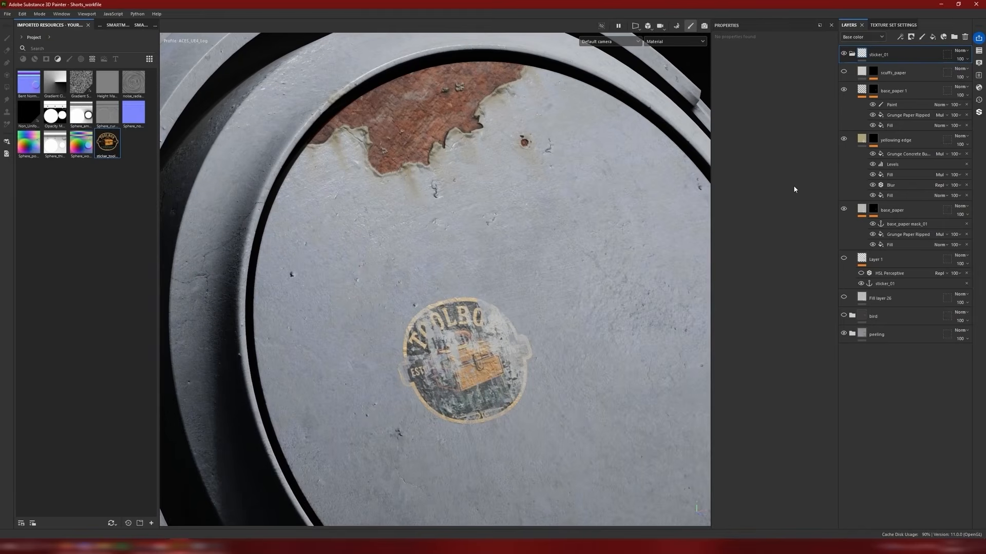
Step: Collapse the sticker_01 folder, add a new folder above it, and hide sticker_01
left_click(851, 54)
left_click(954, 36)
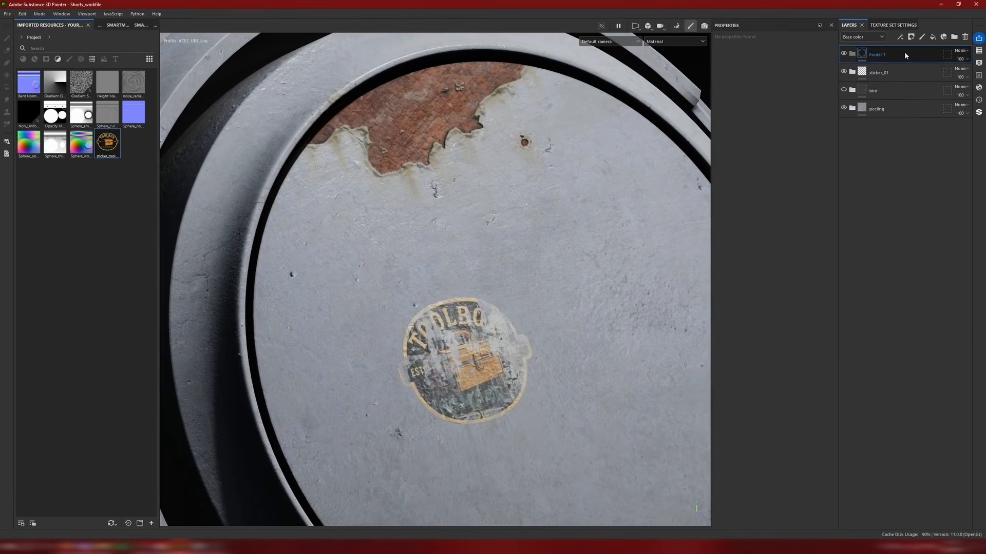
left_click(843, 72)
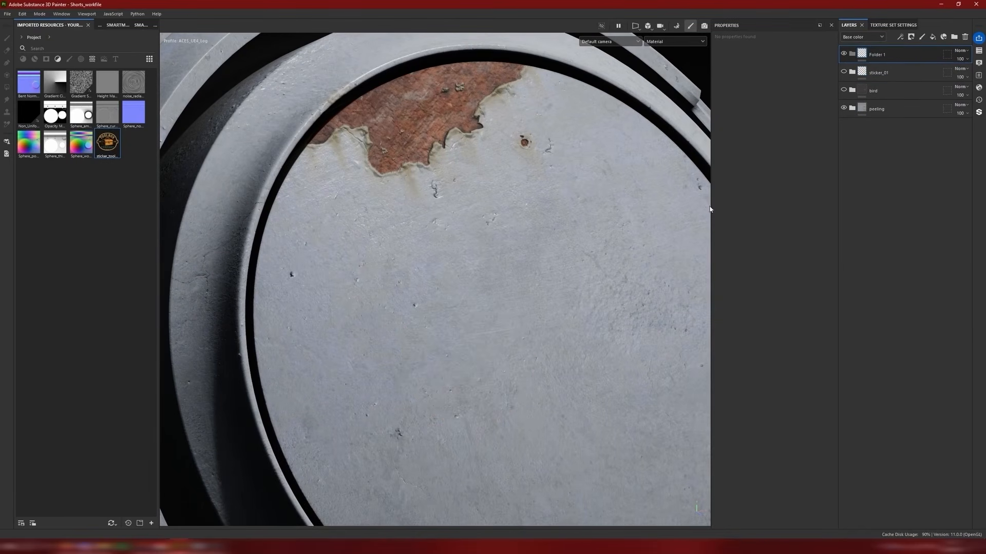
Step: Rename the new folder as sticker_02
scroll(471, 285, "down", 3)
left_click_drag(471, 286, 579, 232, "alt")
double_click(878, 54)
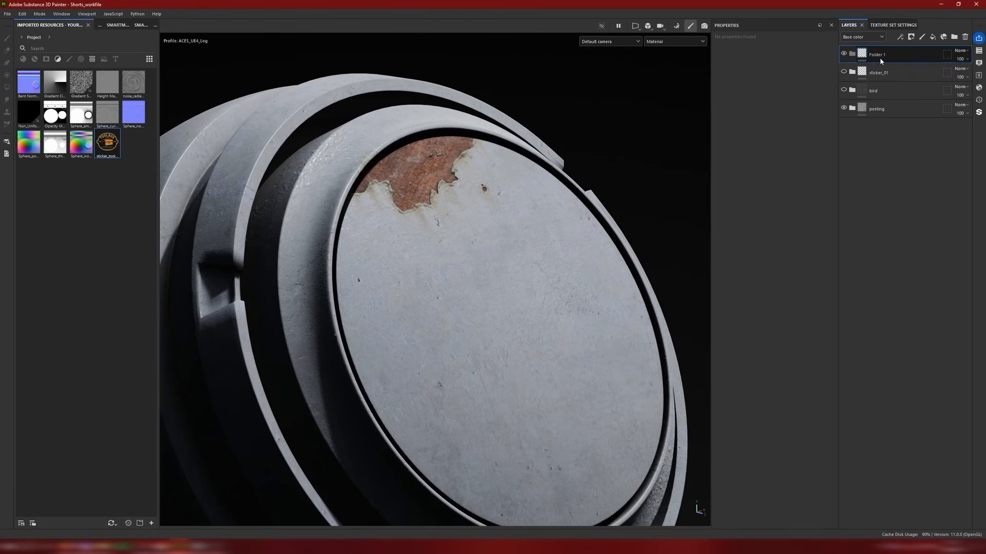
double_click(880, 57)
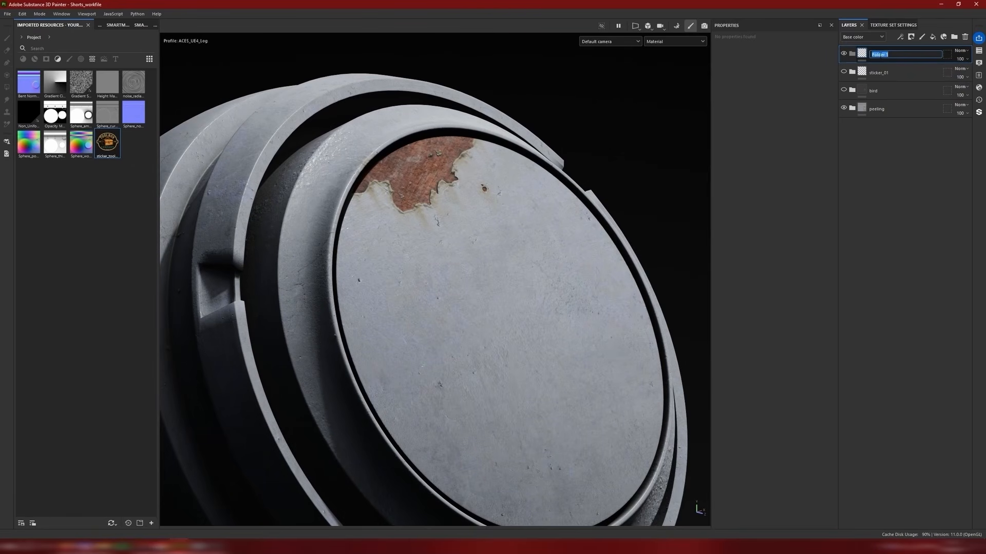
type("sticker_02")
key("Return")
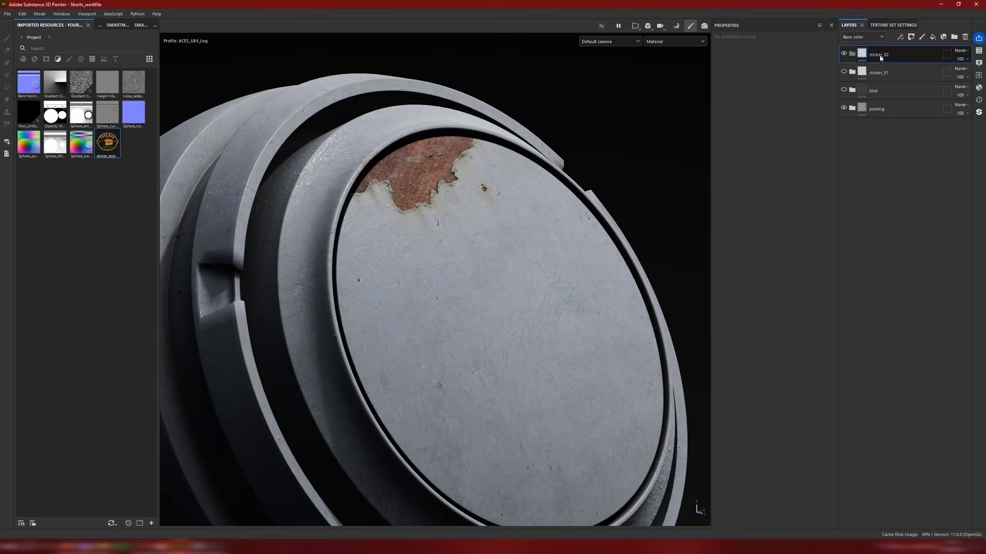
Step: Add a fill layer inside the sticker_02 folder and give it a black mask
left_click(933, 37)
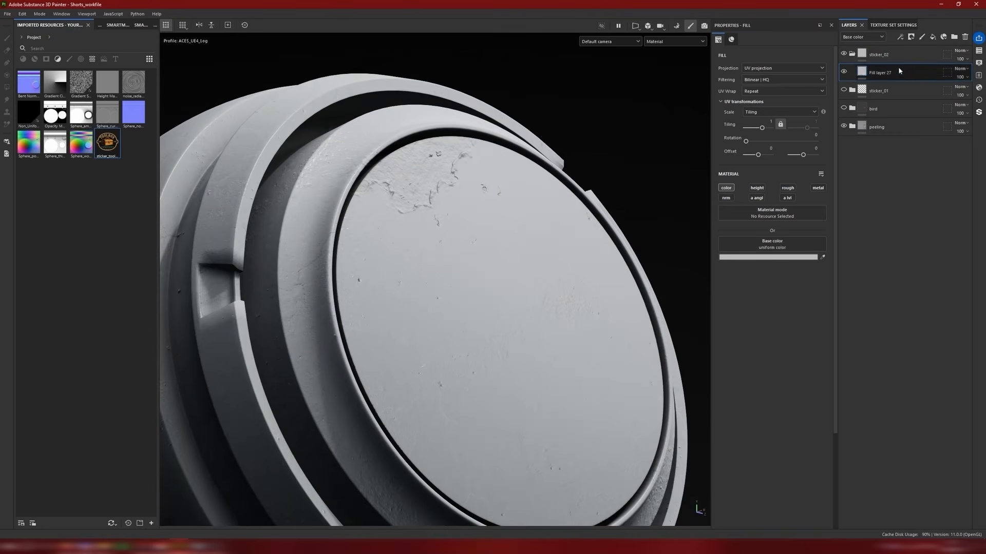
left_click_drag(508, 234, 497, 227, "alt")
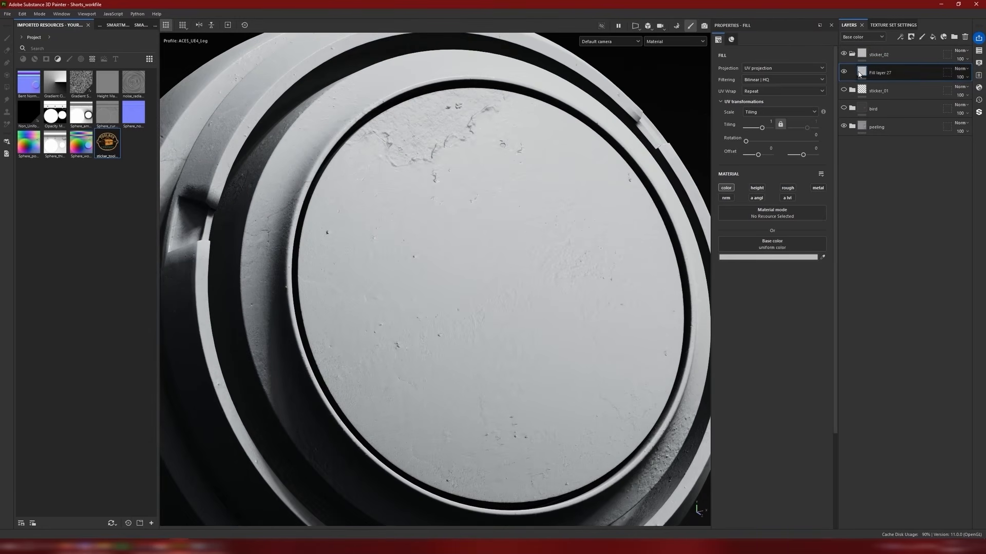
right_click(859, 72)
left_click(866, 80)
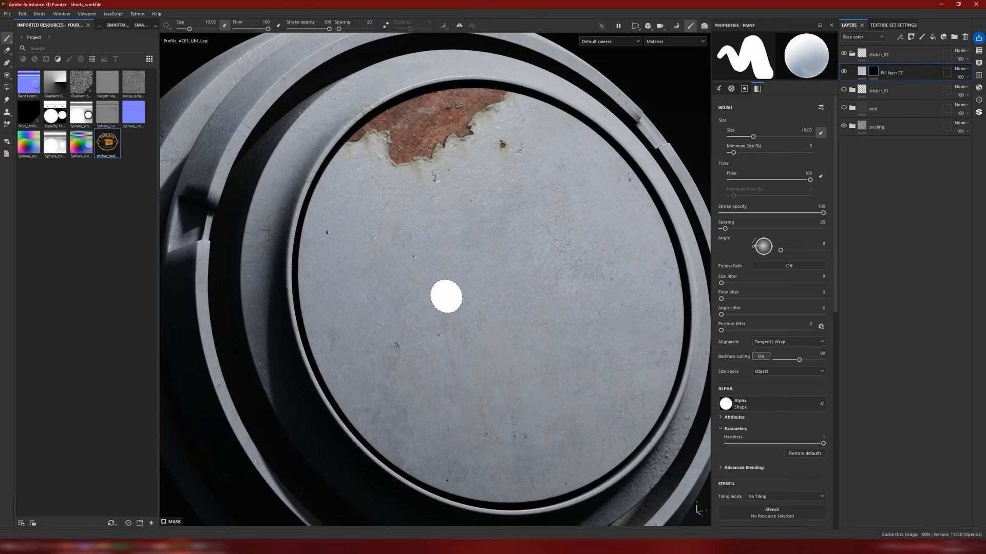
Step: Paint a roughly round patch near the centre of the front panel in the fill layer's mask, using brush size 13.6
right_click_drag(451, 293, 475, 290, "ctrl")
mouse_move(476, 282)
left_mouse_down()
mouse_move(445, 277)
mouse_move(473, 261)
mouse_move(452, 310)
mouse_move(550, 294)
left_mouse_up()
scroll(515, 304, "up", 2)
middle_click_drag(550, 294, 584, 322, "alt")
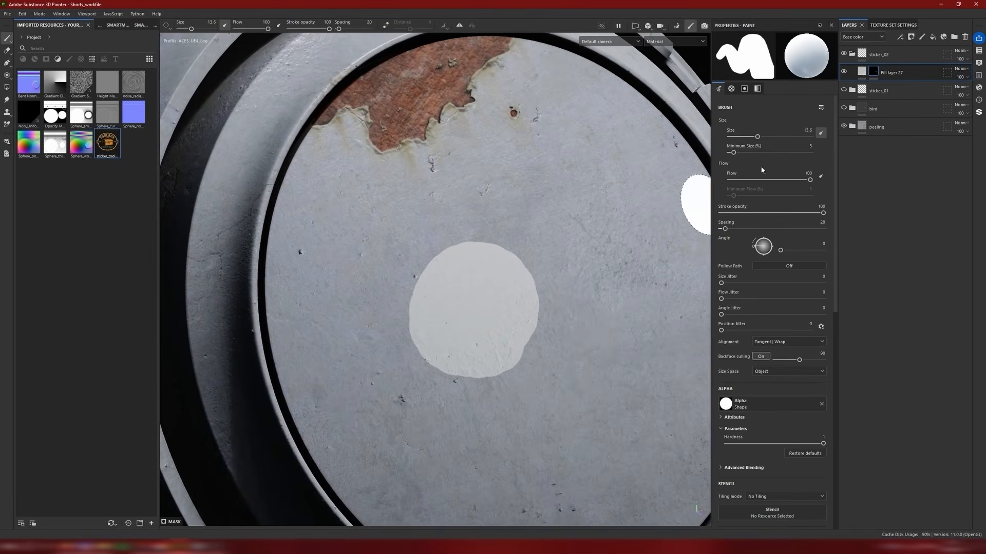
scroll(520, 288, "up", 2)
left_click_drag(520, 288, 539, 240, "alt")
right_click_drag(539, 240, 554, 219, "shift")
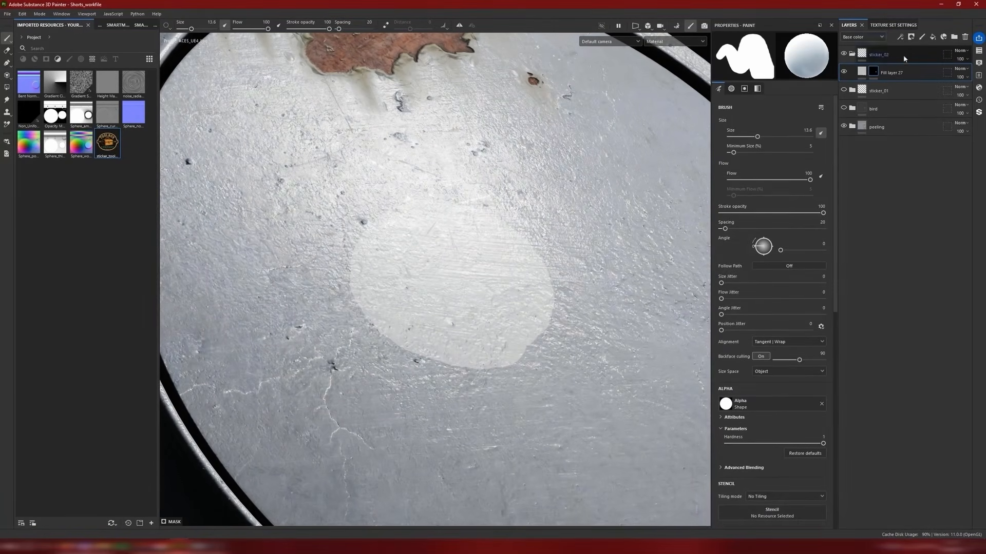
Step: Enable the height, normal and roughness channels in the fill layer's material
left_click(863, 73)
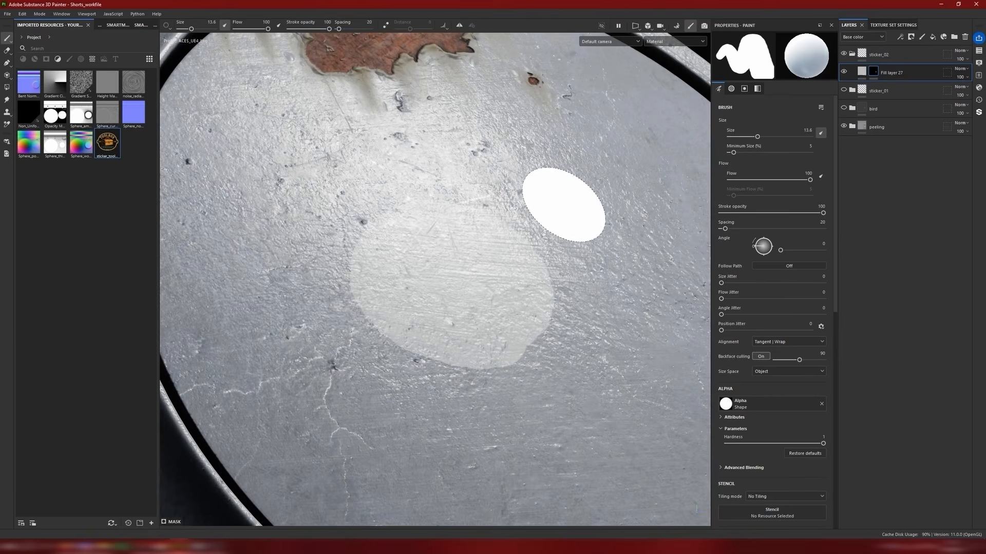
mouse_move(569, 210)
left_mouse_down("alt")
mouse_move(585, 199)
mouse_move(583, 207)
left_mouse_up("alt")
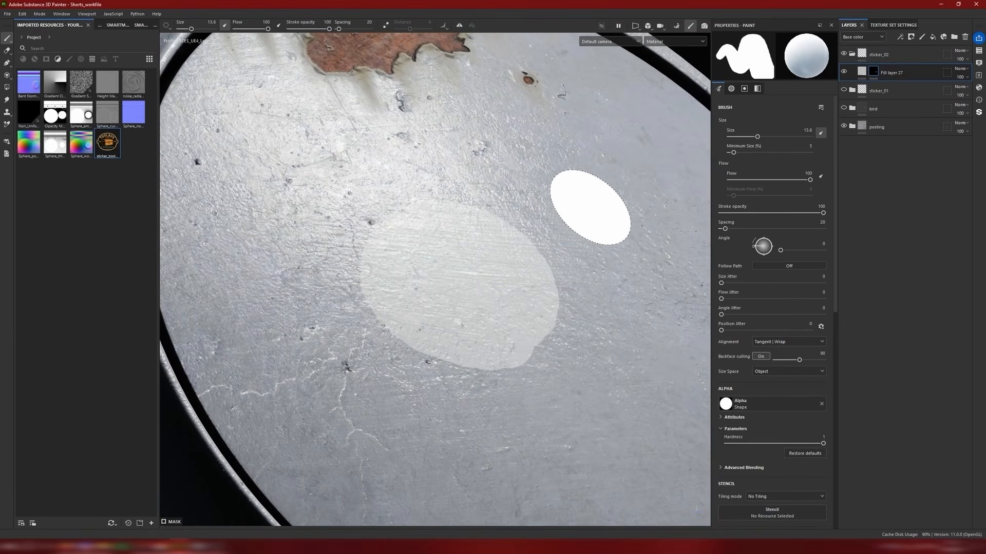
middle_click_drag(574, 258, 578, 275, "alt")
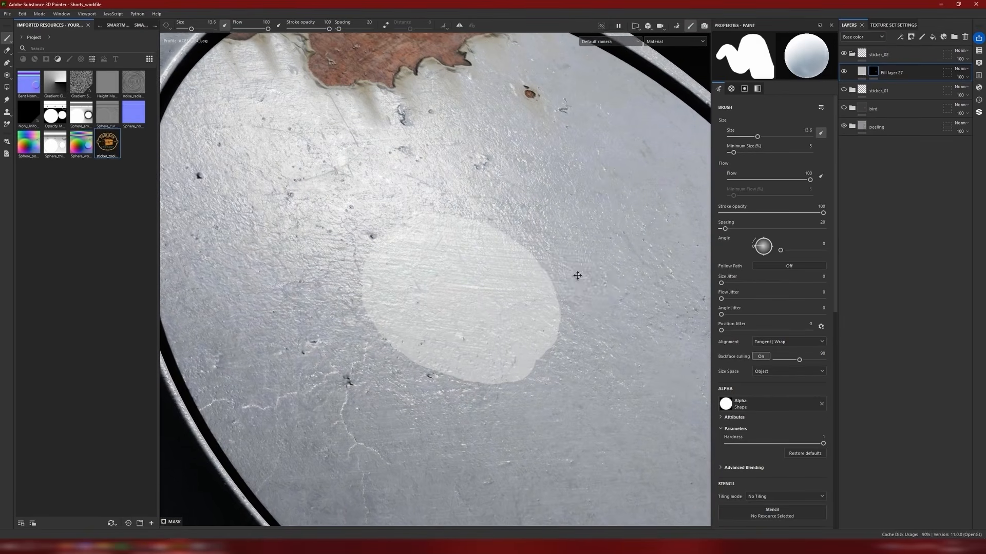
left_click_drag(577, 276, 585, 276, "alt")
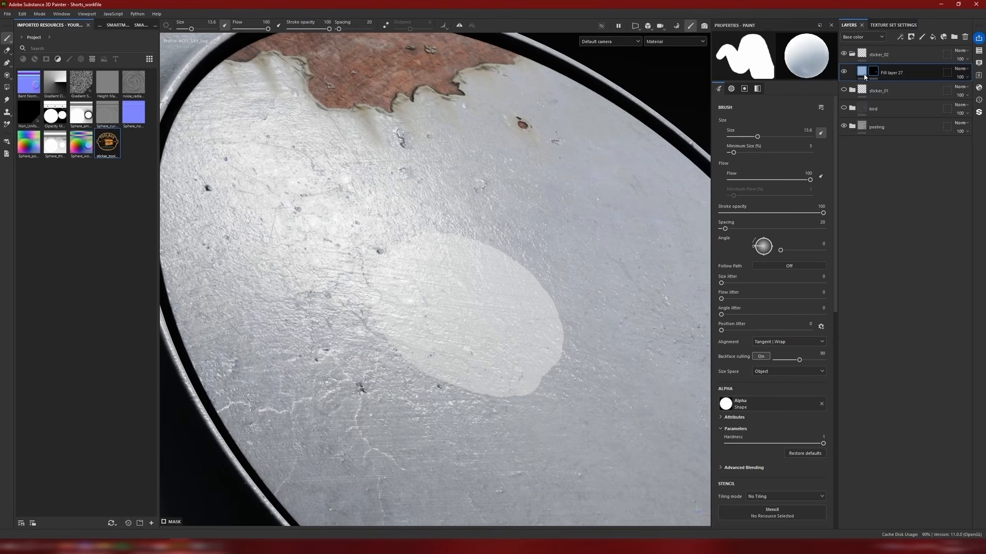
mouse_move(865, 77)
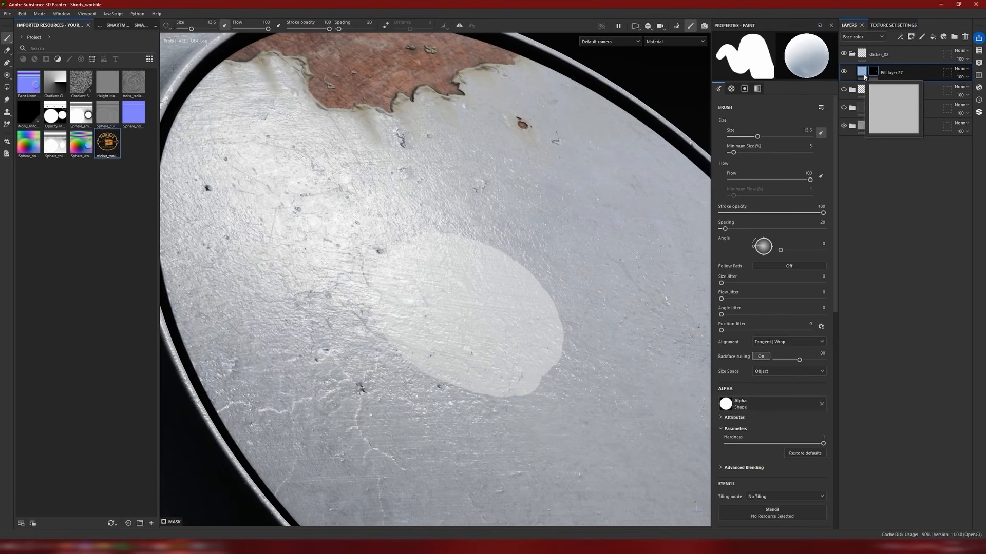
left_click(863, 73)
left_click(757, 188)
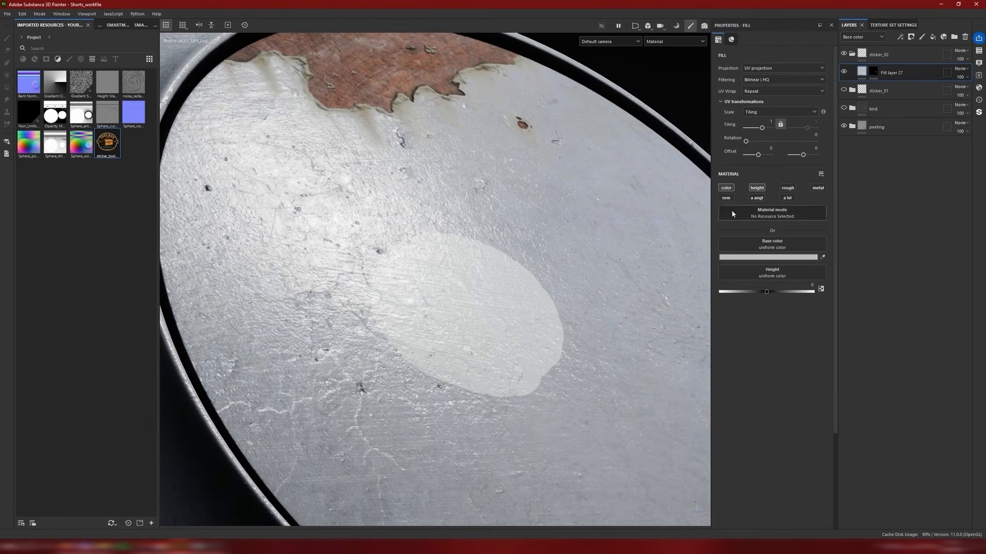
left_click(726, 198)
left_click_drag(451, 315, 448, 336, "alt")
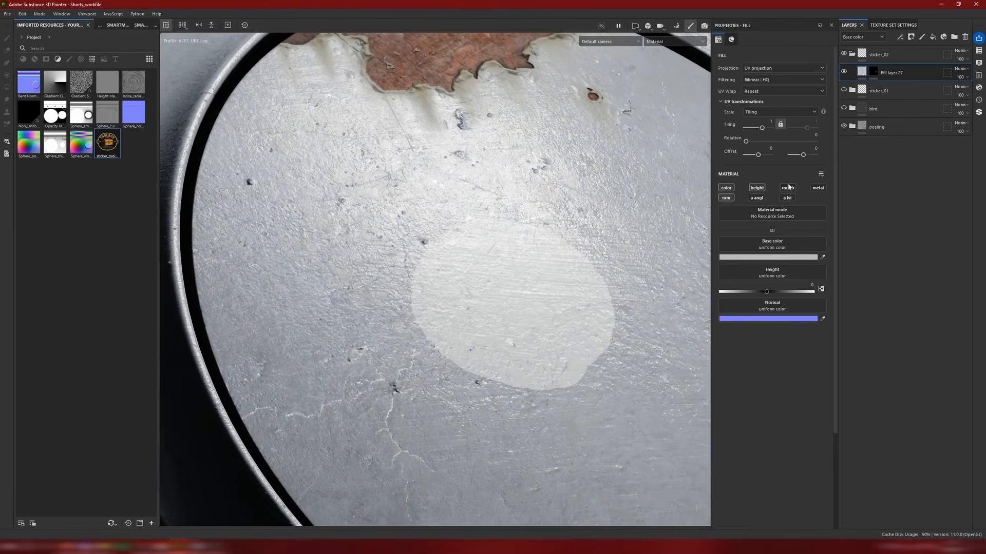
left_click(788, 188)
left_click_drag(503, 296, 529, 276, "alt")
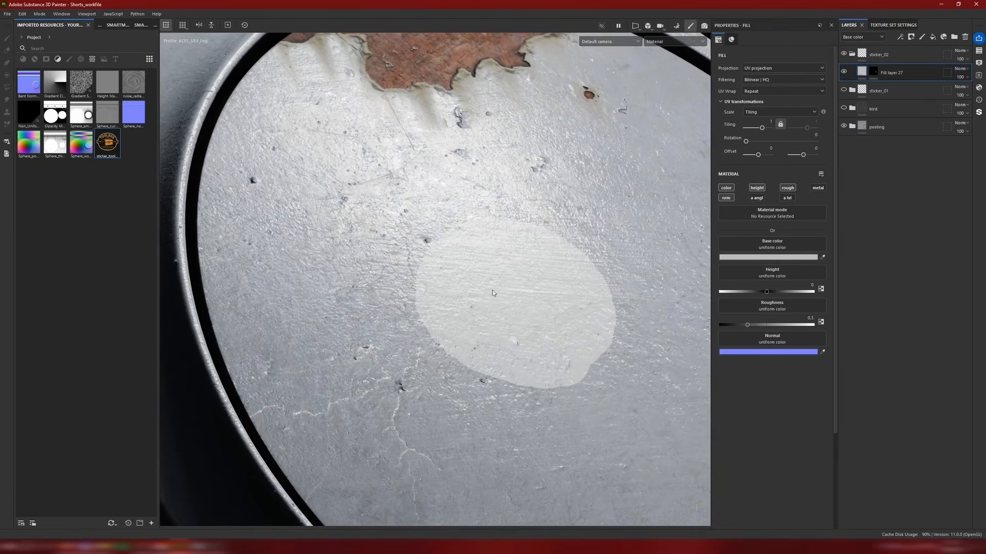
middle_click_drag(528, 276, 515, 286, "alt")
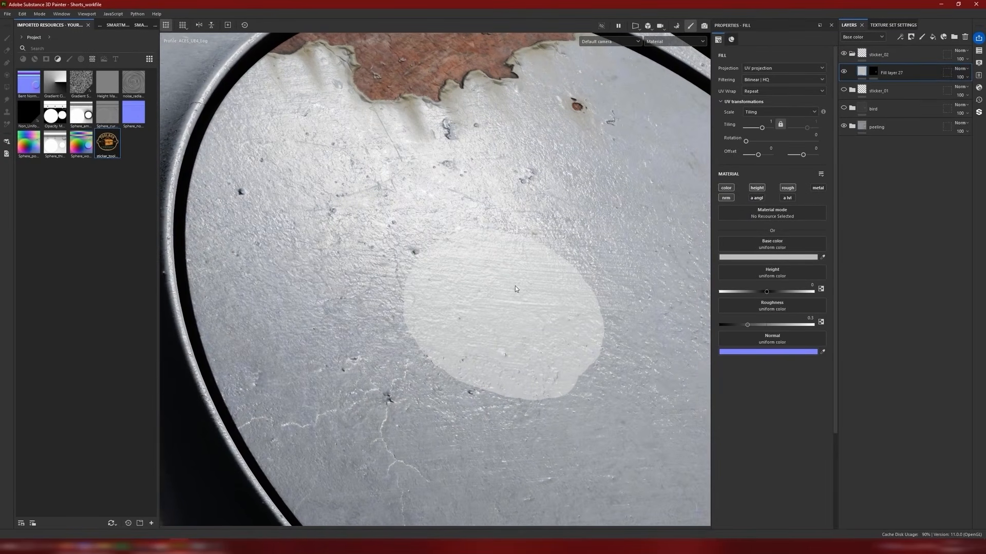
Step: Apply the sticker_02 folder's Normal blending mode to all channels
left_click(960, 69)
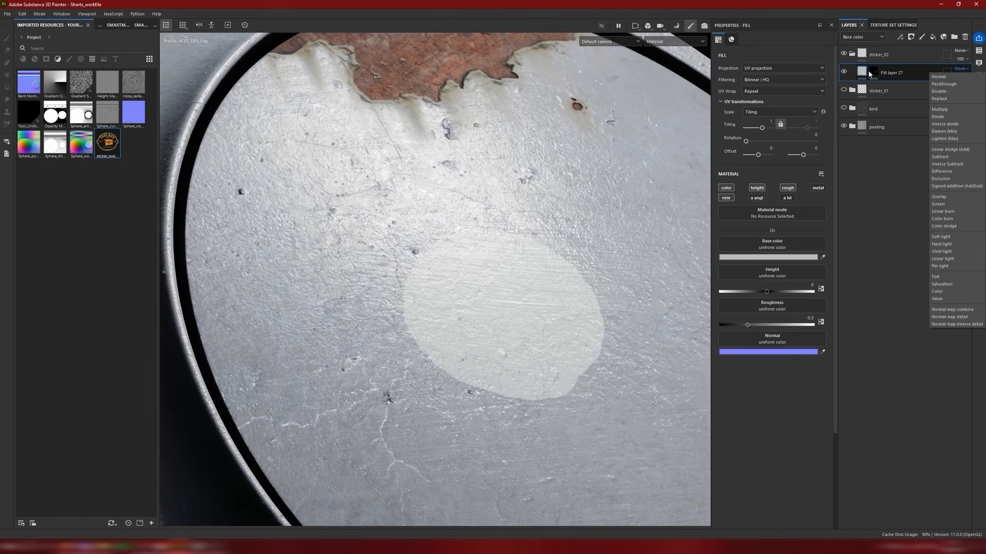
left_click(909, 55)
left_click(910, 55)
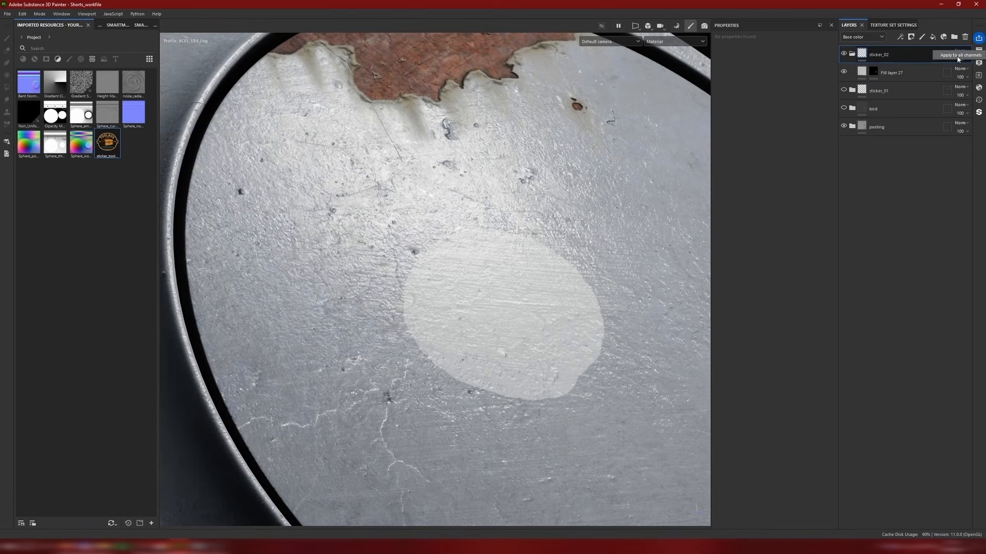
left_click(957, 56)
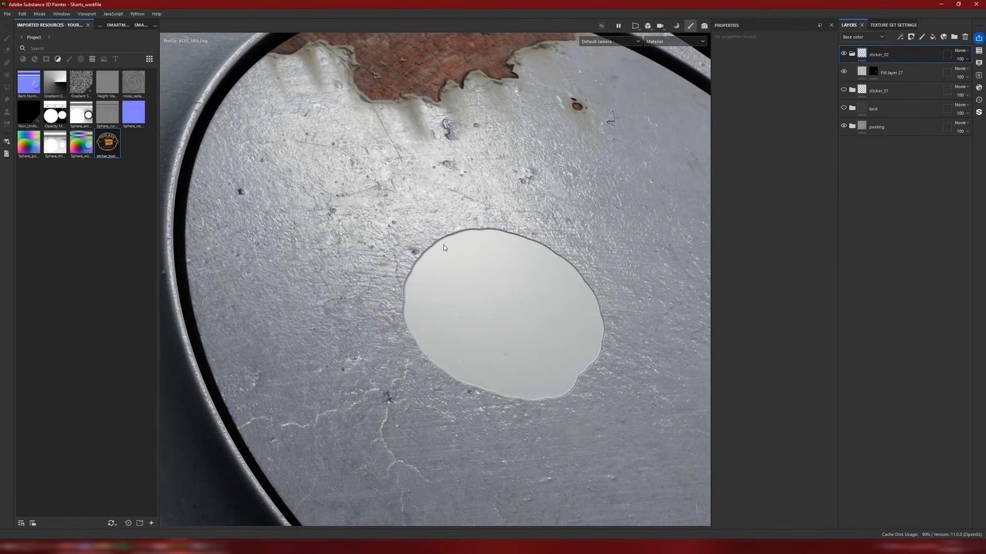
left_click_drag(504, 200, 507, 136, "alt")
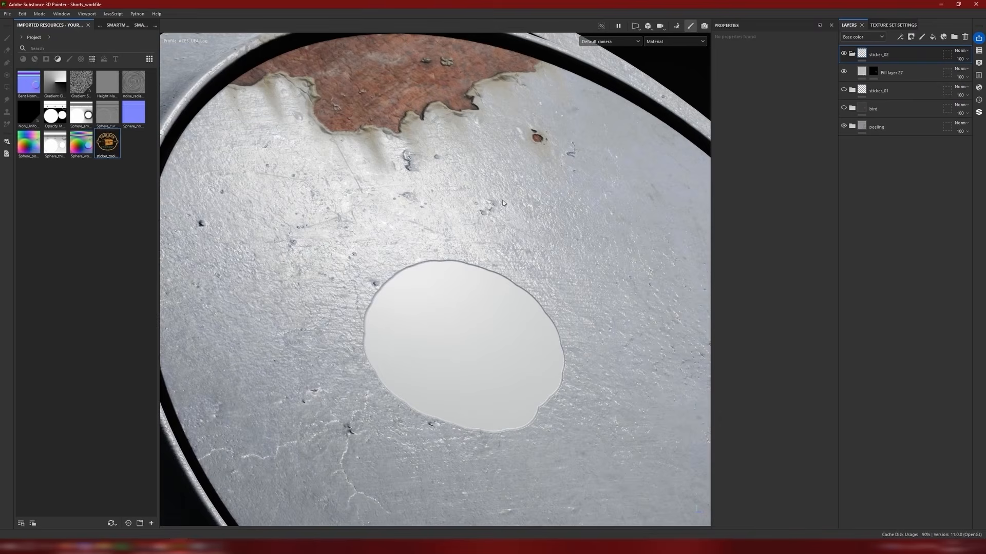
middle_click_drag(469, 237, 501, 211, "alt")
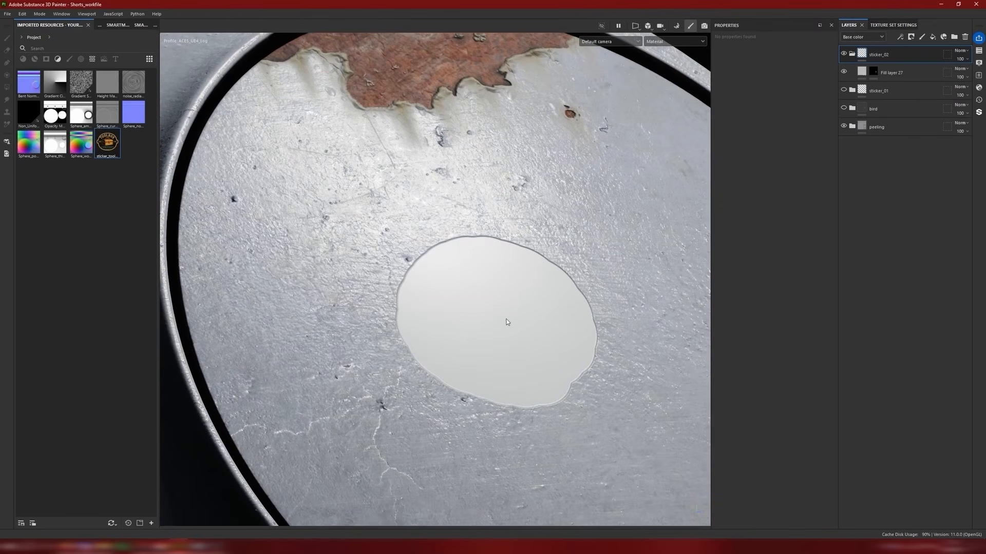
Step: Set the fill layer's height to 0.0427 and inspect the patch's raised edge against the surface
left_click(893, 72)
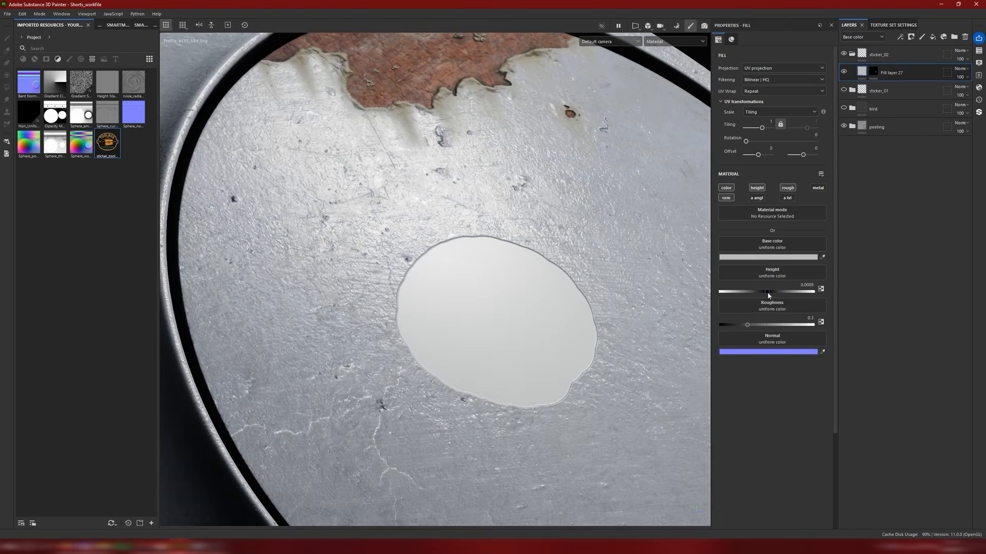
left_click_drag(771, 296, 783, 300)
left_click_drag(440, 272, 443, 260, "alt")
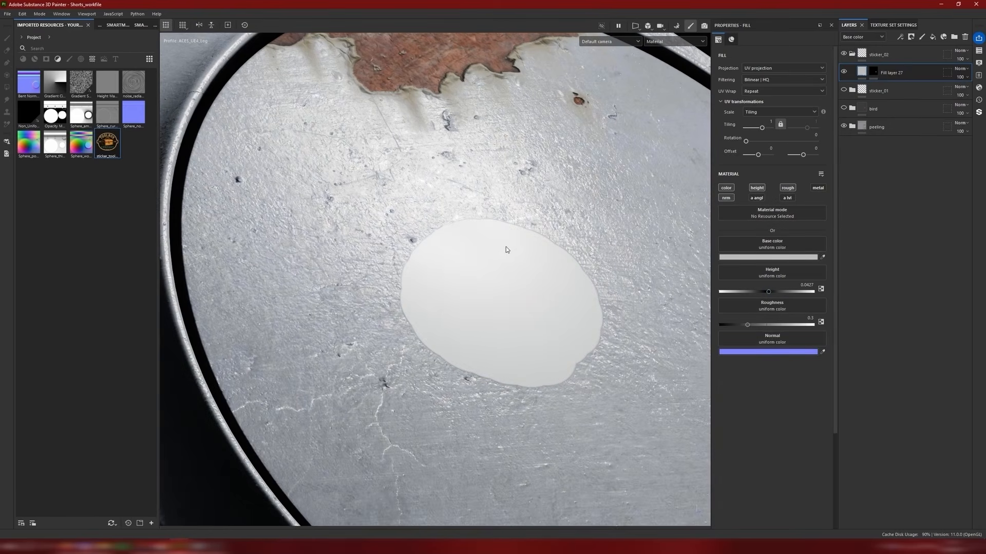
scroll(506, 250, "down", 2)
scroll(516, 254, "up", 5)
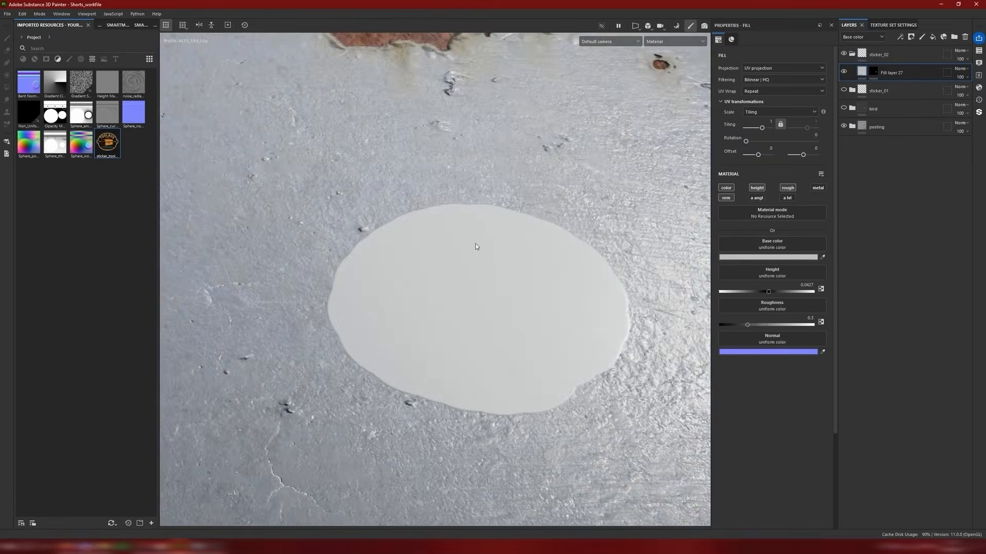
left_click_drag(476, 247, 519, 263, "alt")
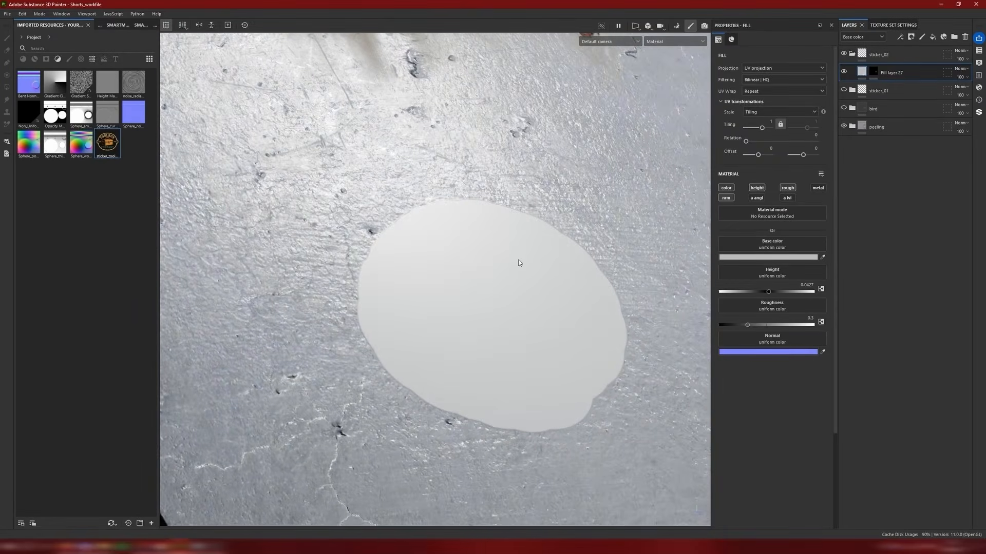
scroll(519, 263, "down", 3)
scroll(517, 261, "up", 3)
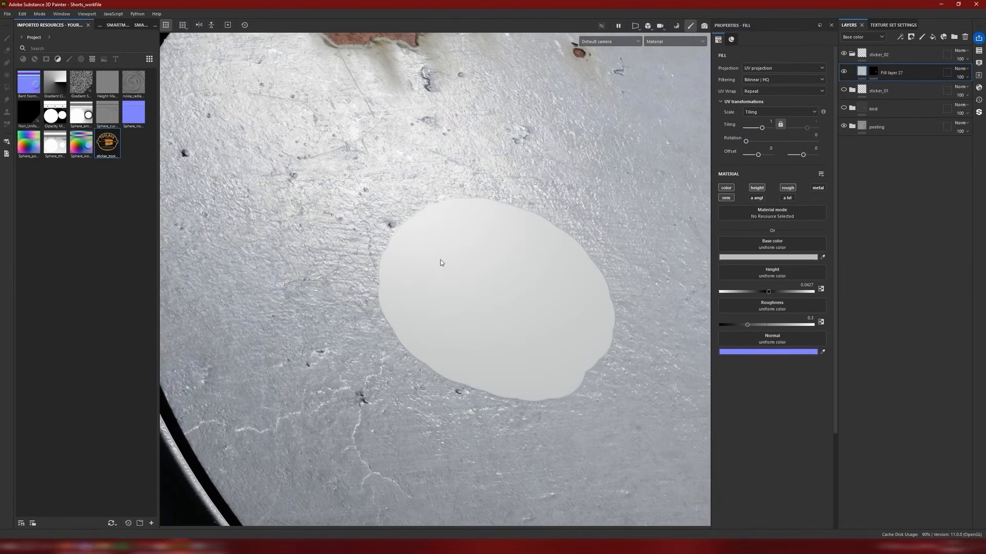
left_click_drag(501, 251, 484, 259, "alt")
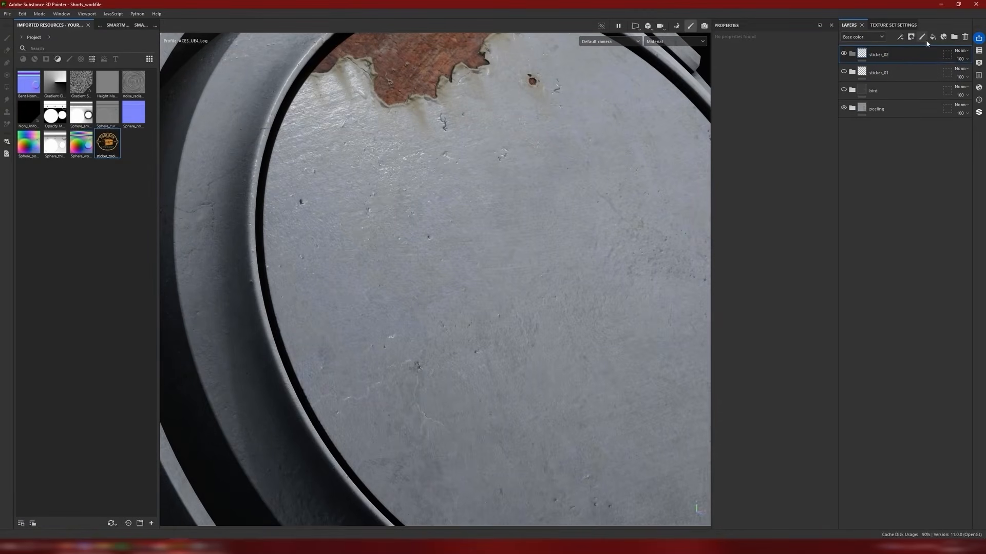
Step: Add a paint layer inside the sticker_02 folder with only the color channel enabled
left_click(922, 37)
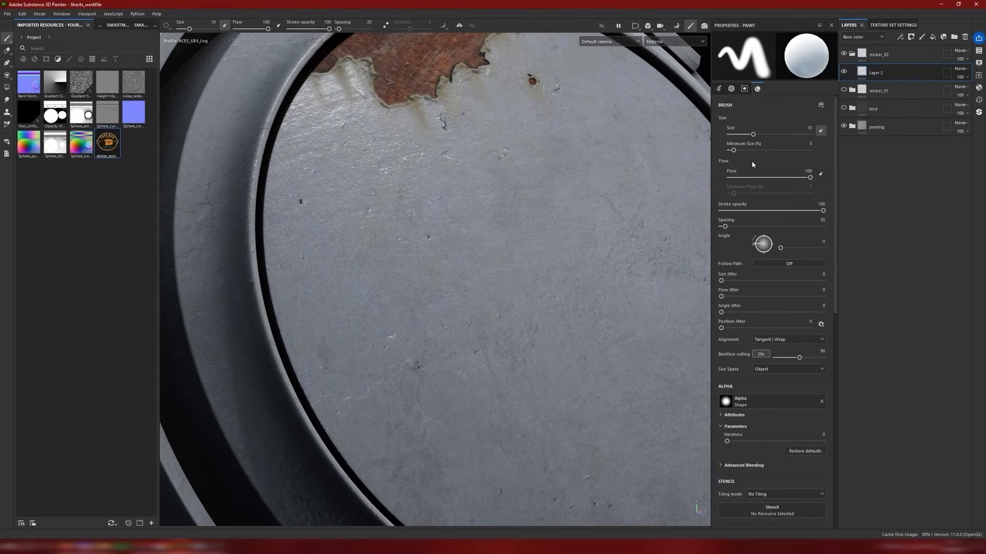
scroll(795, 244, "down", 3)
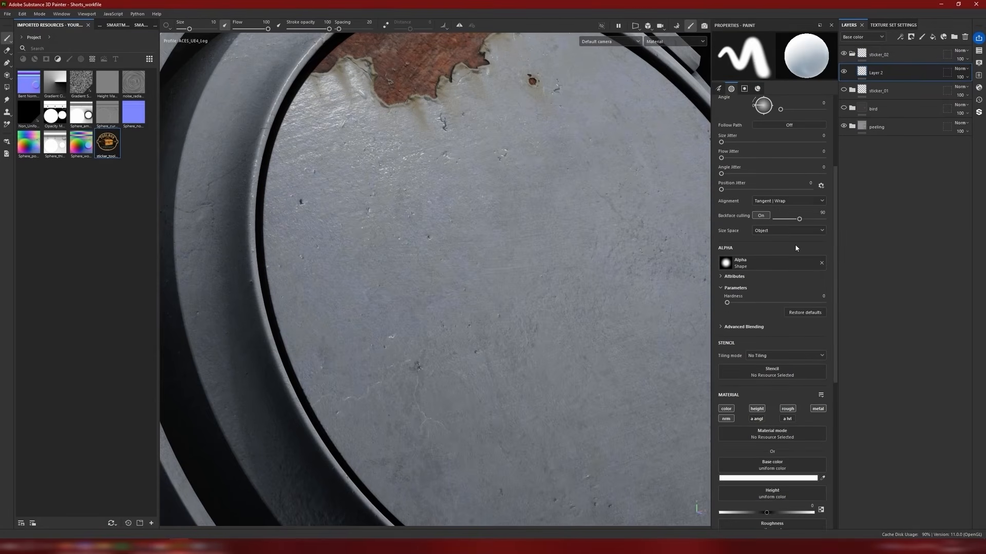
left_click(728, 412, "alt")
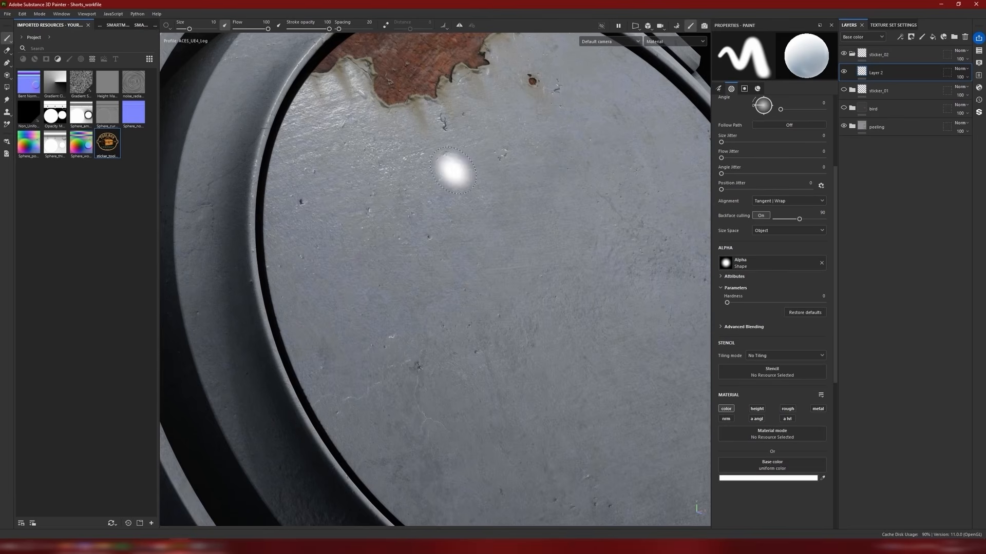
Step: Activate the Projection tool for the new paint layer and assign the sticker_toolbox image as its base color
left_click(7, 76)
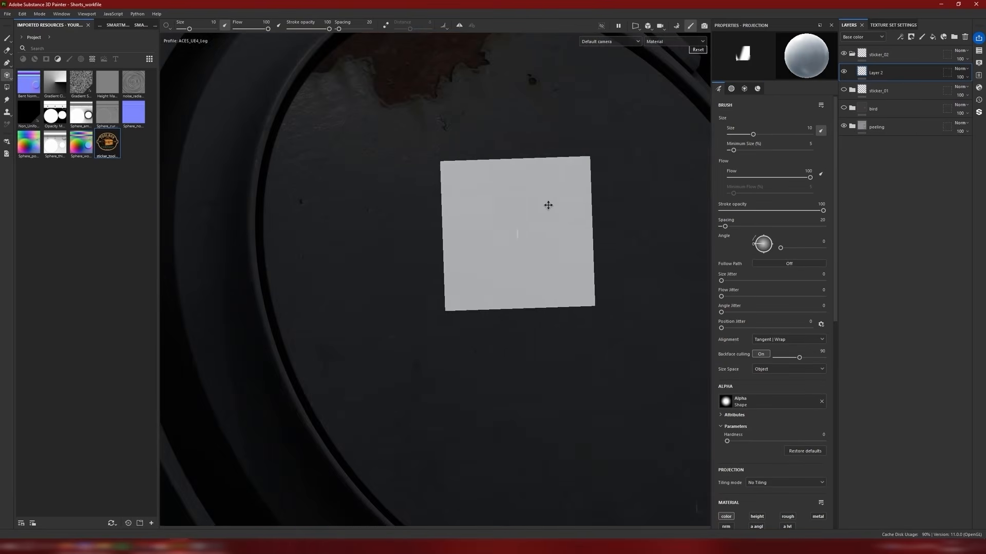
middle_click_drag(548, 205, 521, 180)
scroll(801, 363, "down", 3)
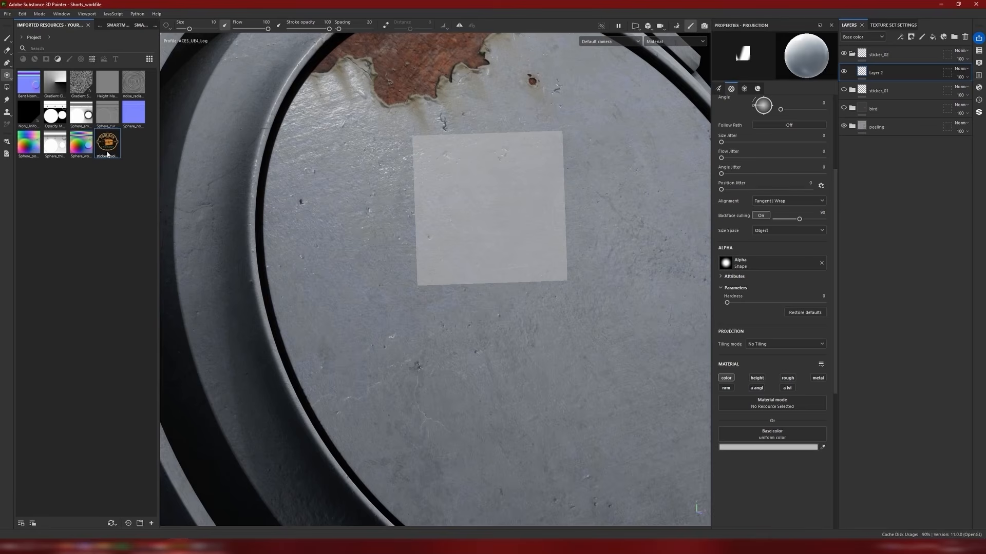
left_click_drag(106, 152, 774, 440)
Step: Position the toolbox sticker projection near the centre of the front panel and paint the full logo onto the surface
mouse_move(395, 290)
left_mouse_down("alt")
mouse_move(449, 296)
mouse_move(449, 308)
mouse_move(429, 254)
mouse_move(464, 252)
left_mouse_up("alt")
mouse_move(501, 269)
middle_mouse_down()
mouse_move(448, 297)
mouse_move(475, 304)
mouse_move(495, 279)
middle_mouse_up()
mouse_move(519, 261)
left_mouse_down()
mouse_move(470, 250)
mouse_move(573, 226)
mouse_move(452, 195)
mouse_move(564, 165)
left_mouse_up()
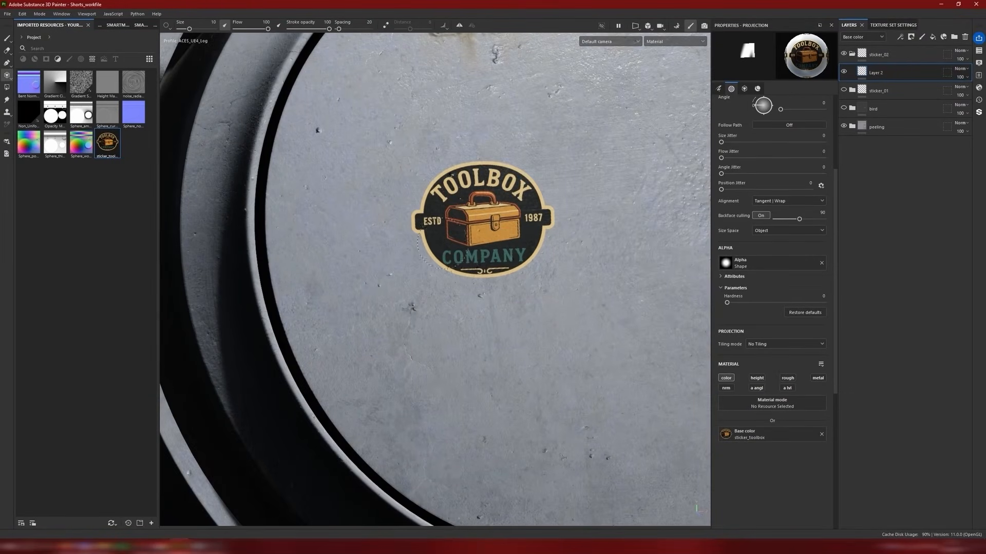
Step: Inspect the projected toolbox sticker on the front panel from several distances and angles
left_click_drag(443, 244, 462, 239)
middle_click_drag(462, 238, 657, 223)
scroll(657, 223, "down", 4)
mouse_move(575, 231)
left_mouse_down("alt")
mouse_move(651, 234)
mouse_move(575, 241)
left_mouse_up("alt")
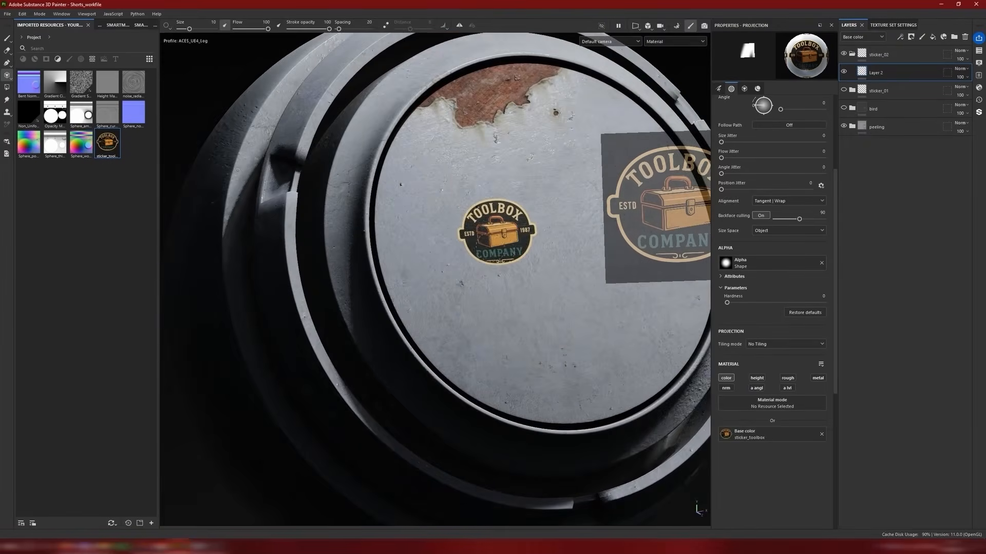
scroll(513, 246, "up", 4)
left_click_drag(483, 247, 553, 238, "alt")
scroll(510, 264, "down", 5)
scroll(510, 264, "up", 5)
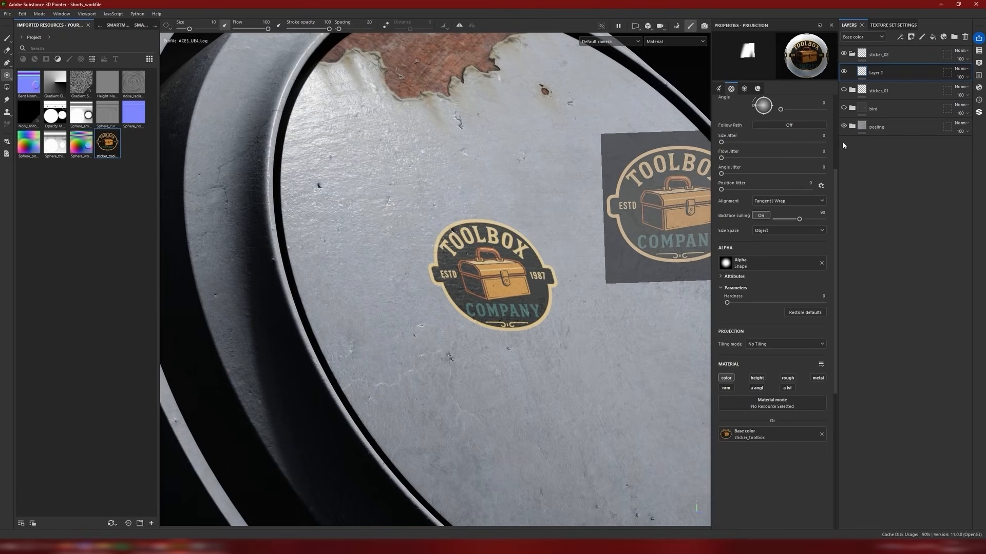
Step: Clear the sticker_toolbox image from the projection's base color and add an anchor point to the sticker's paint layer
left_click(821, 435)
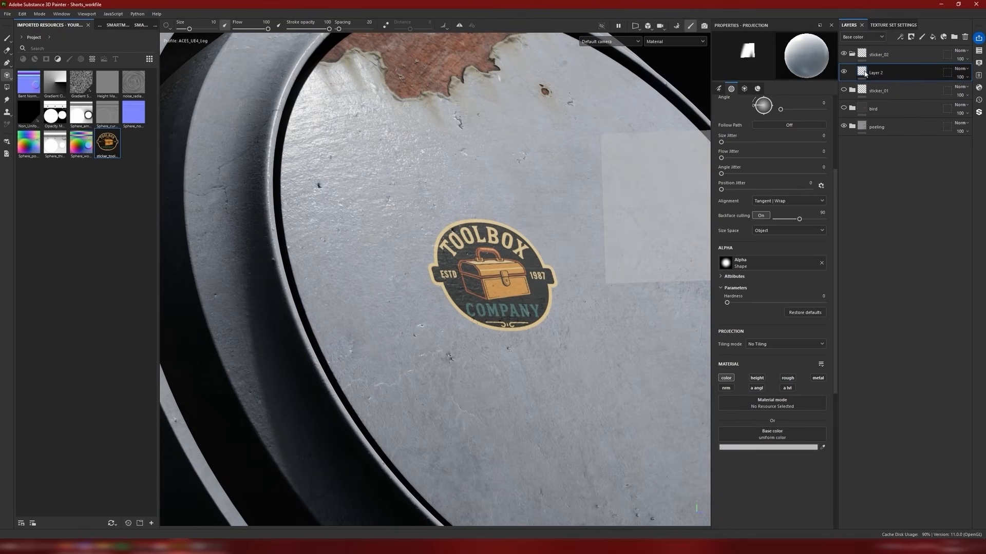
mouse_move(862, 75)
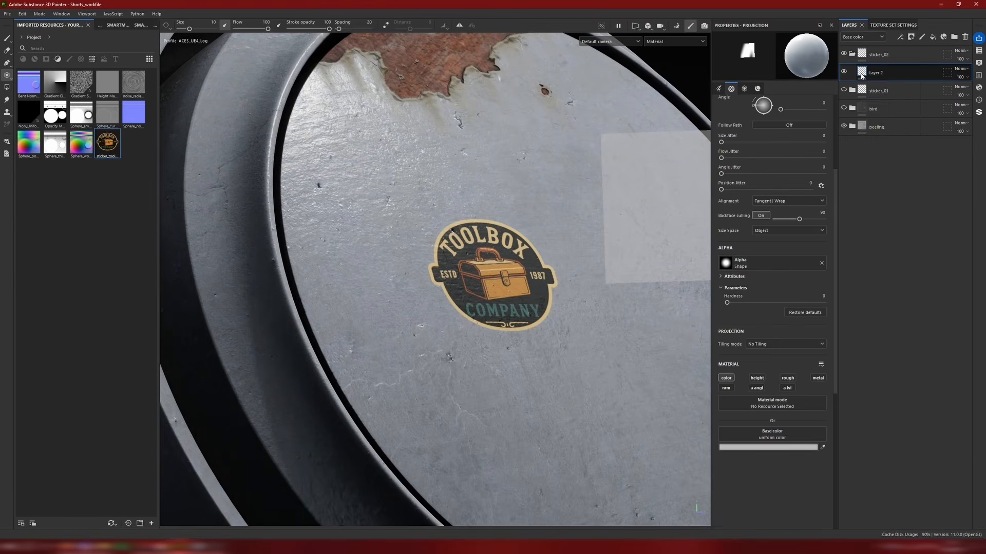
right_click(862, 74)
left_click(918, 317)
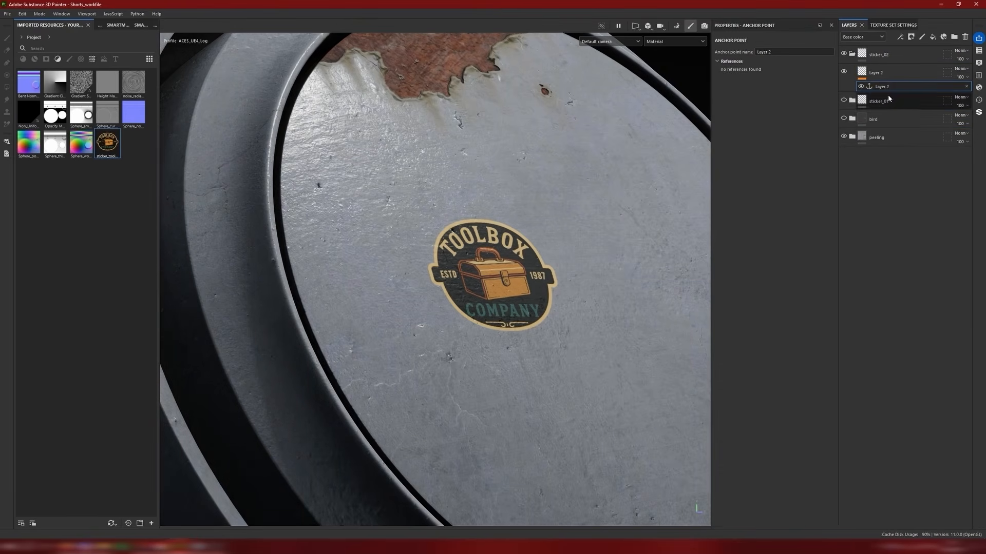
Step: Rename both the anchor point and its paint layer to Sticker_02_base, and hide the layer
double_click(882, 86)
type("Sticker_02_base")
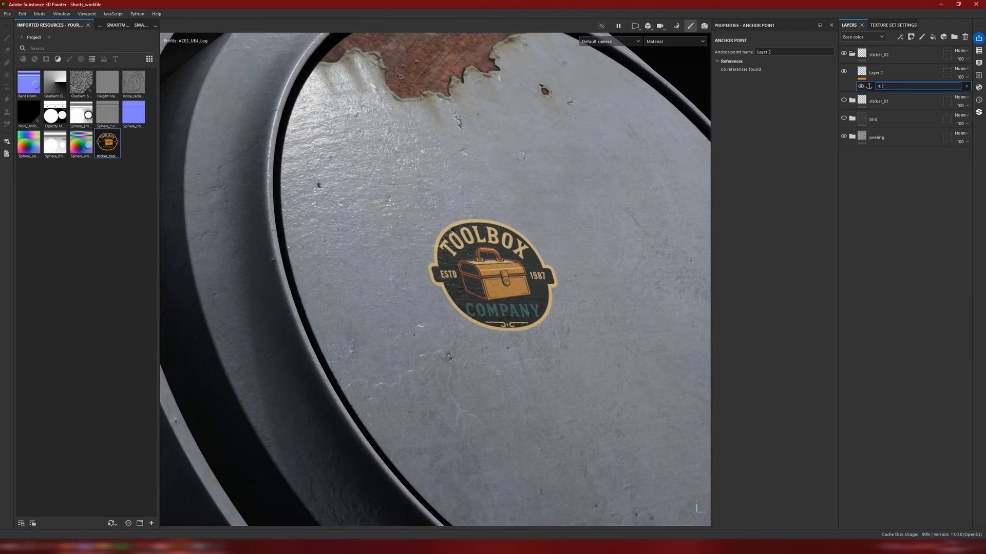
key("Return")
double_click(876, 86)
key("ctrl+c")
double_click(874, 73)
key("ctrl+v")
key("Return")
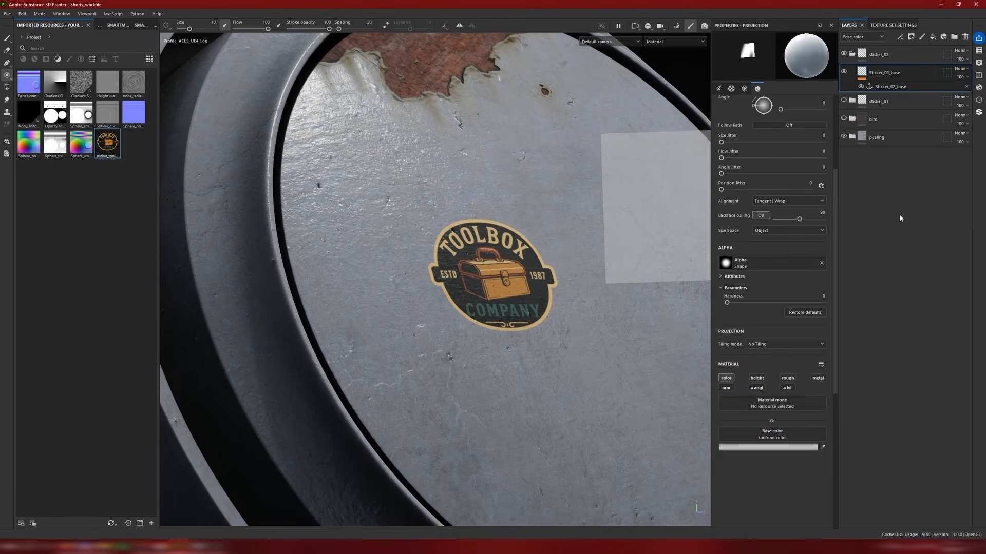
left_click(843, 73)
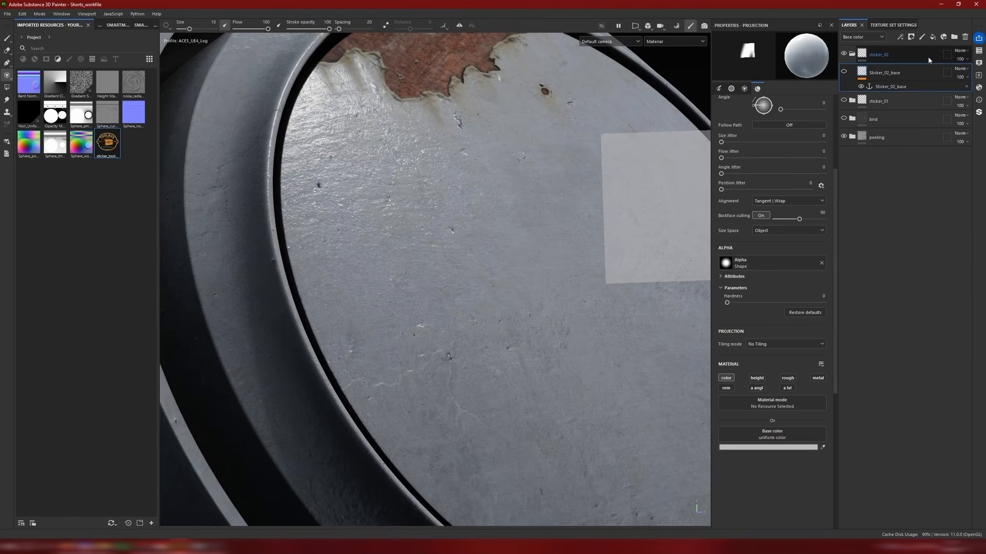
left_click_drag(580, 174, 685, 270, "alt")
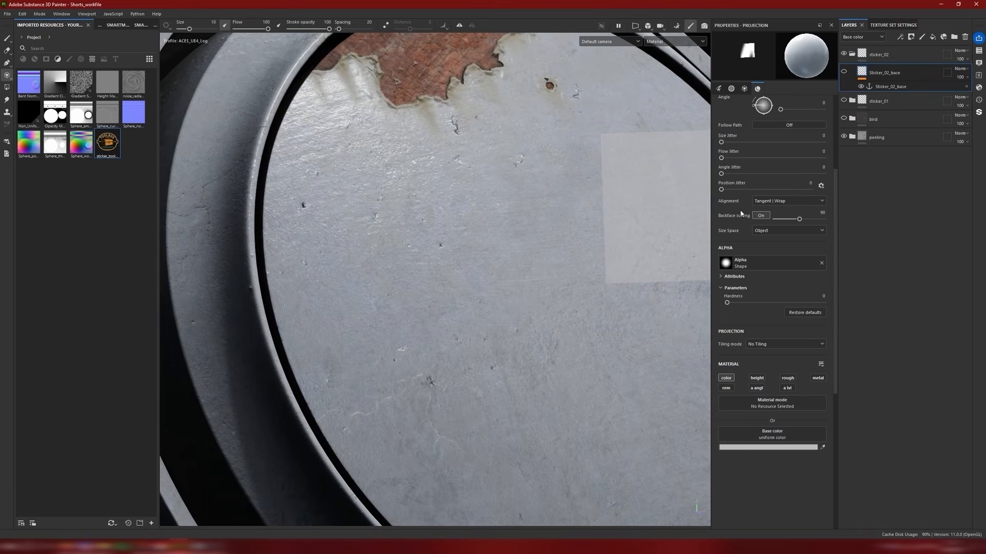
Step: Switch to the web browser to study torn and peeling sticker reference photos, including the Vecteezy collection, and return to Substance 3D Painter
left_click(178, 547)
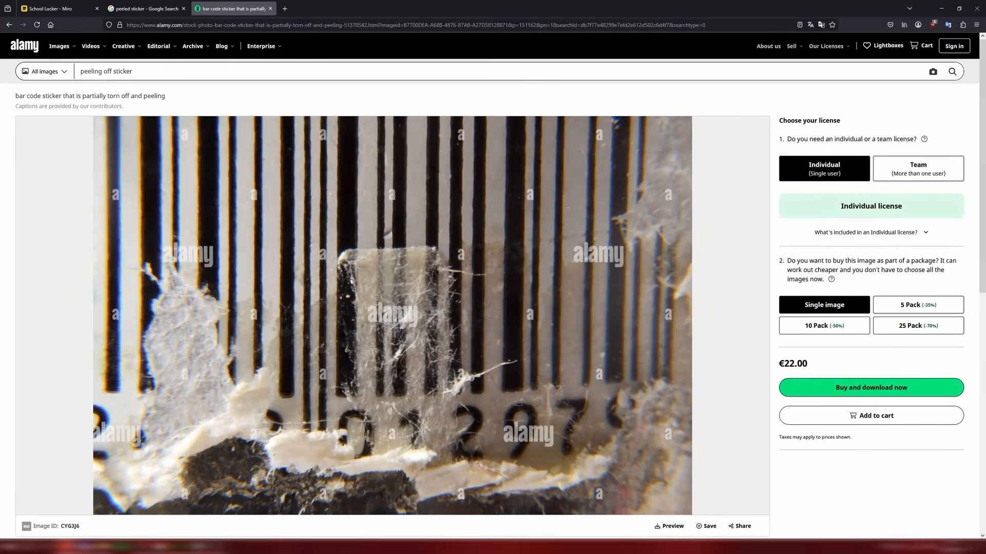
scroll(377, 217, "down", 1)
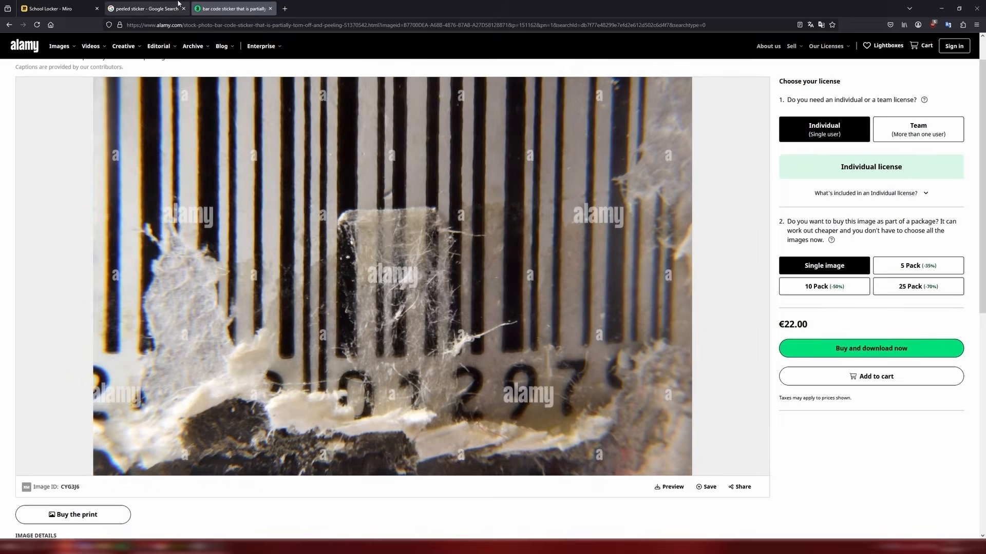
left_click(146, 9)
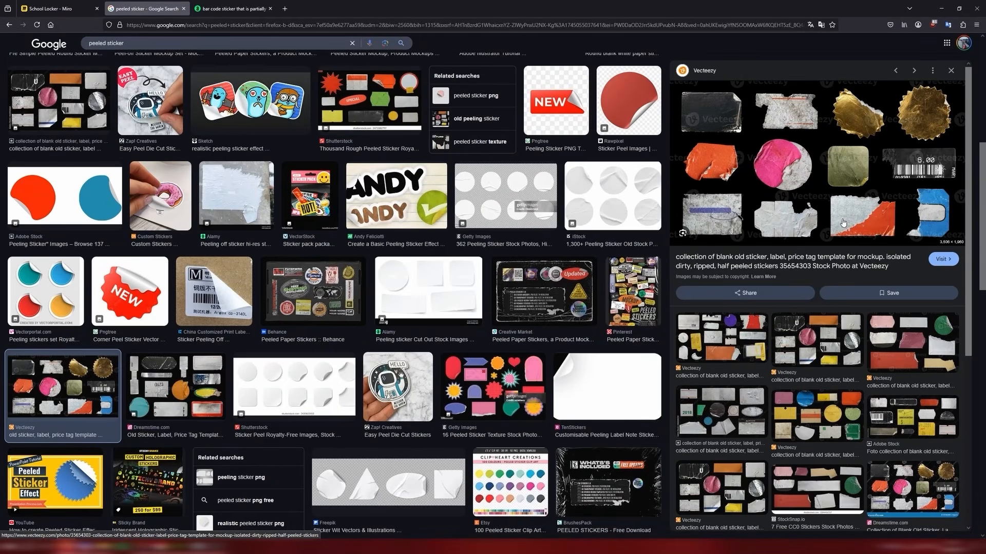
left_click(842, 222)
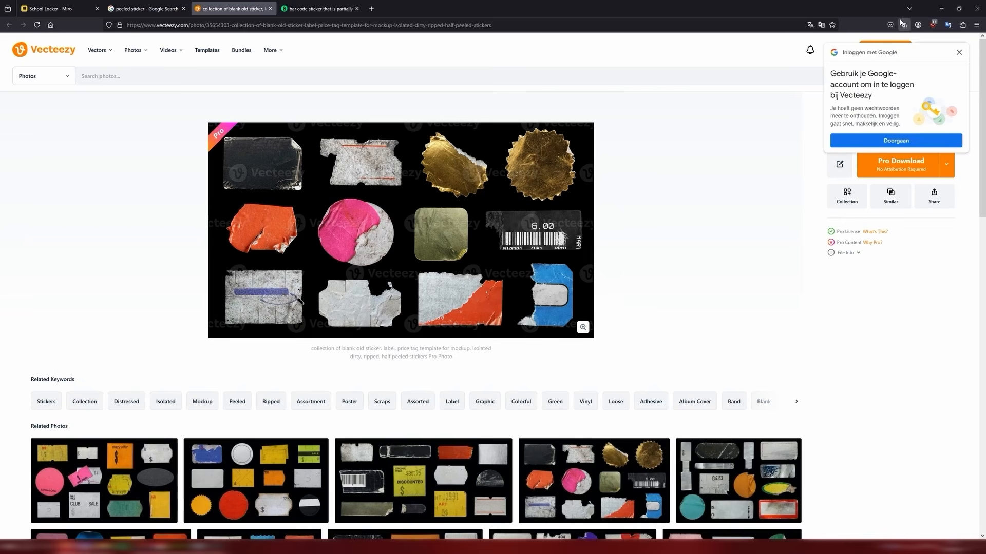
left_click(939, 5)
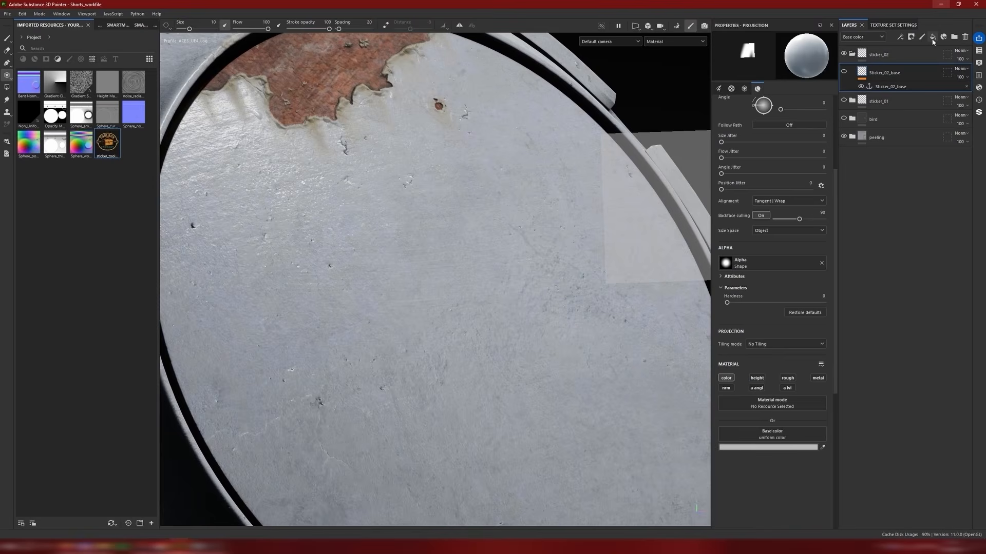
Step: Add a fill layer above Sticker_02_base with its color channel disabled and a black mask
left_click(932, 38)
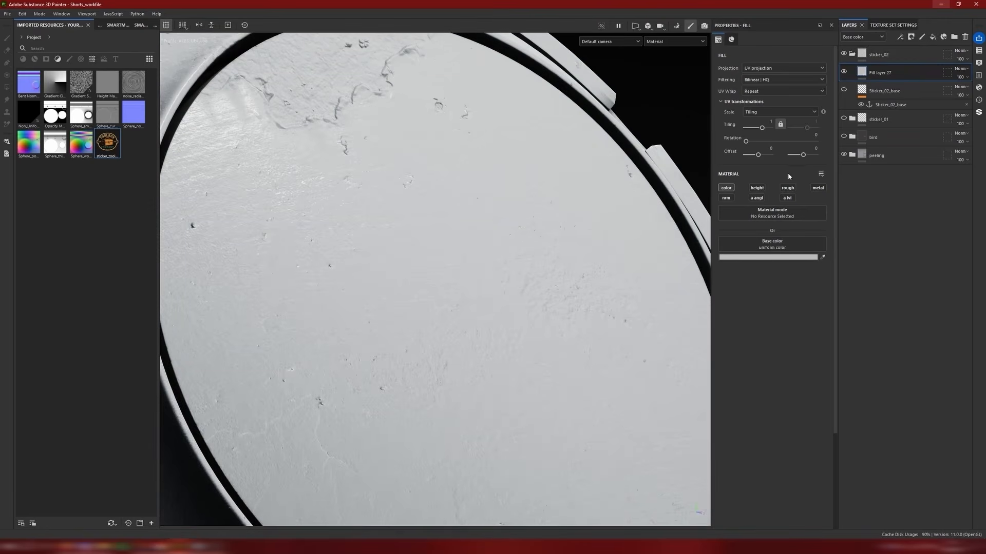
left_click(725, 188)
right_click(862, 72)
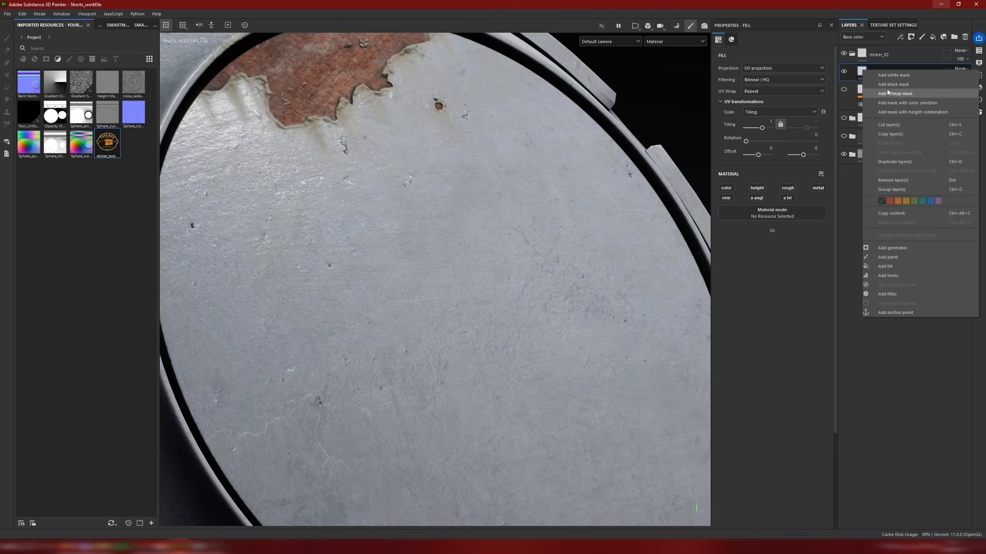
left_click(883, 85)
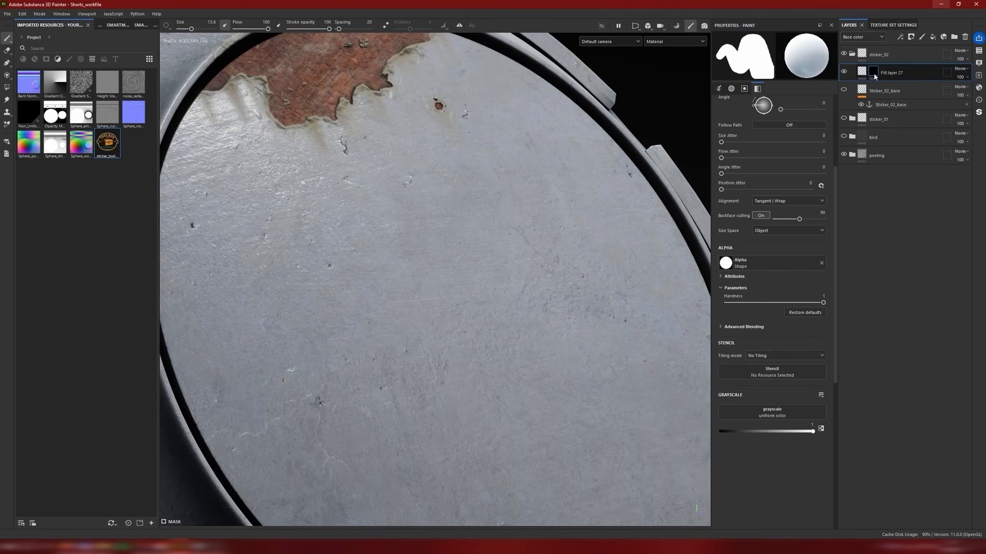
Step: Add a fill to the new layer's black mask with the Sticker_02_base anchor point as its grayscale source
right_click(873, 72)
left_click(892, 340)
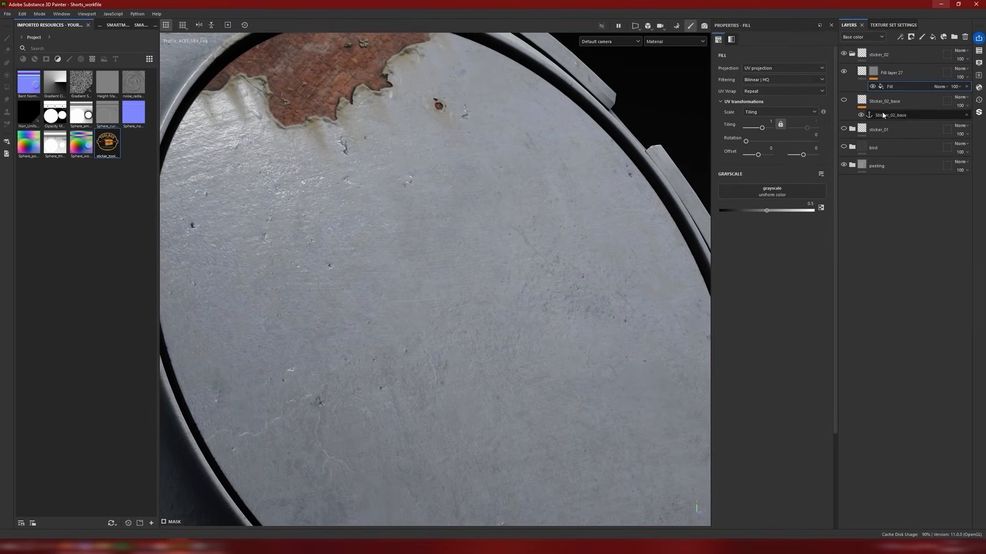
left_click(758, 200)
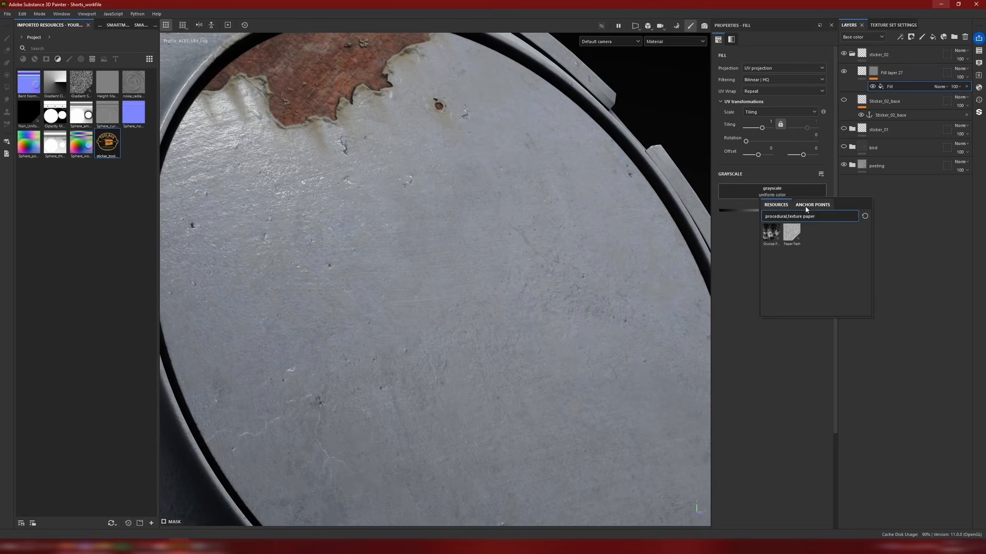
left_click(810, 205)
left_click(795, 217)
Step: Display the fill layer's mask on its own and examine the grayscale values across the toolbox logo up close
left_click(873, 74, "alt")
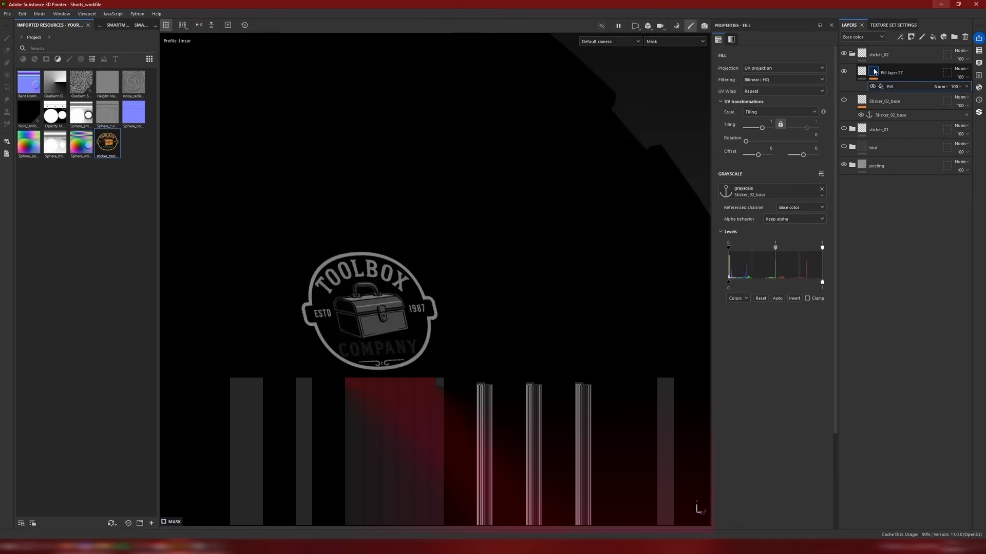
scroll(488, 259, "down", 4)
middle_click_drag(488, 260, 596, 208, "alt")
scroll(524, 220, "up", 5)
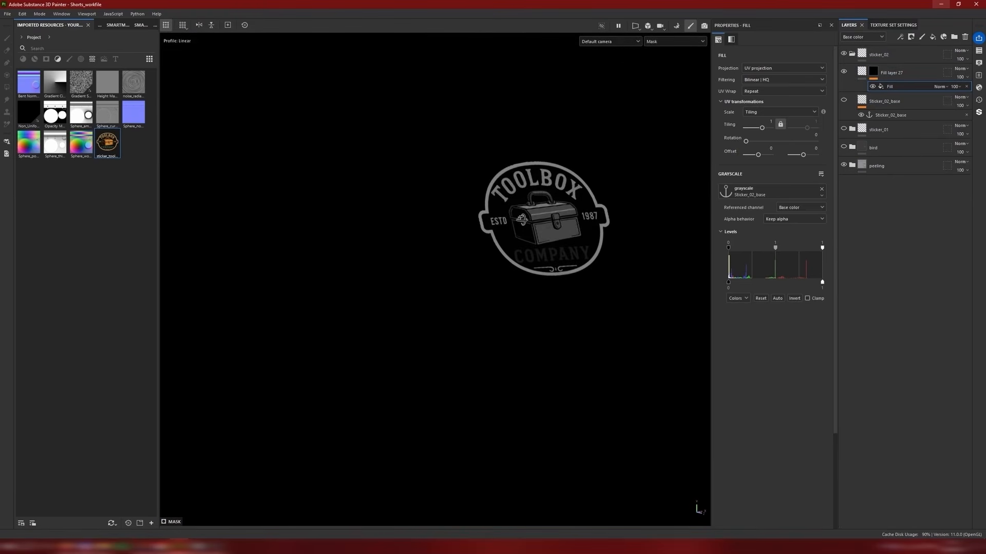
left_click_drag(521, 217, 563, 227, "alt")
scroll(563, 226, "up", 4)
left_click_drag(489, 244, 545, 208, "alt")
middle_click_drag(545, 207, 512, 261, "alt")
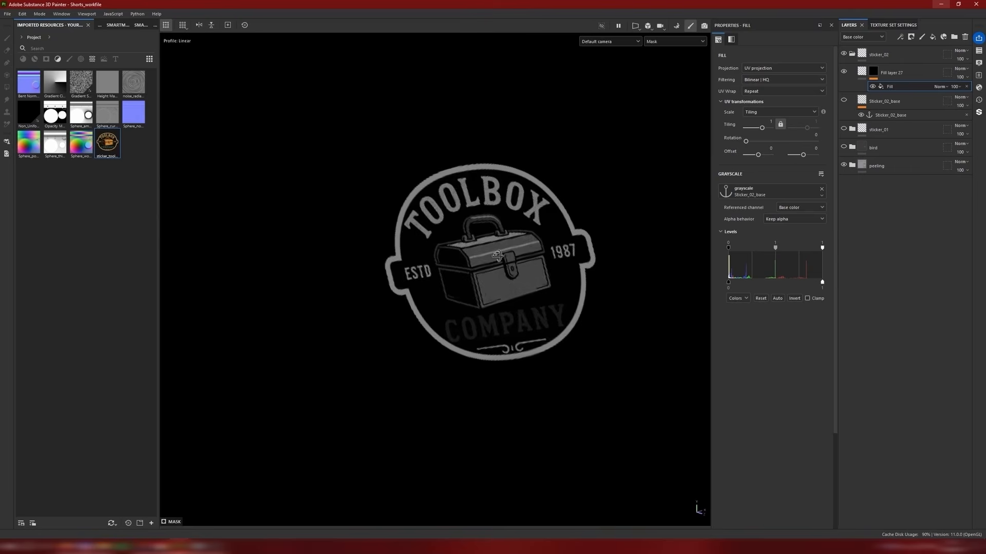
mouse_move(512, 260)
left_mouse_down("alt")
mouse_move(346, 267)
mouse_move(513, 255)
left_mouse_up("alt")
scroll(492, 273, "down", 3)
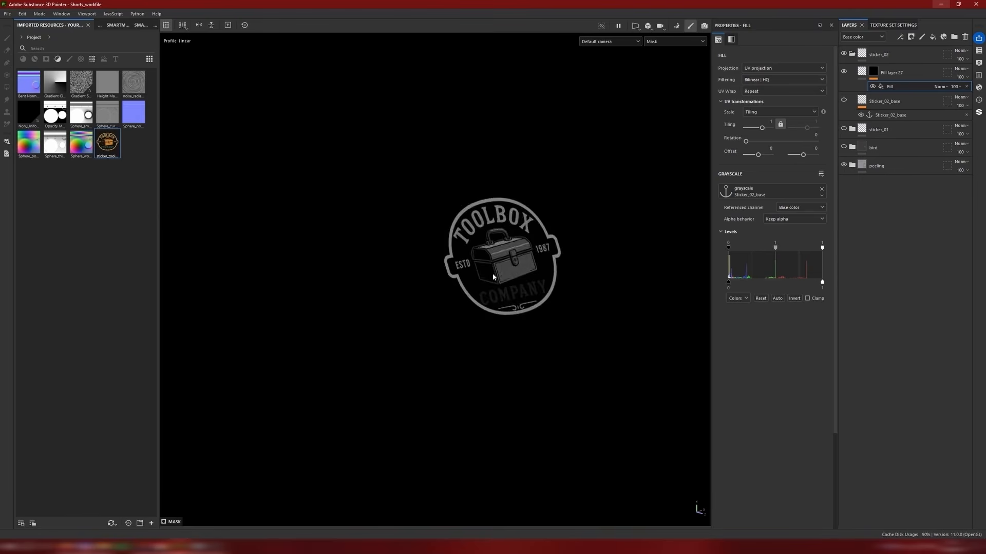
scroll(531, 239, "up", 4)
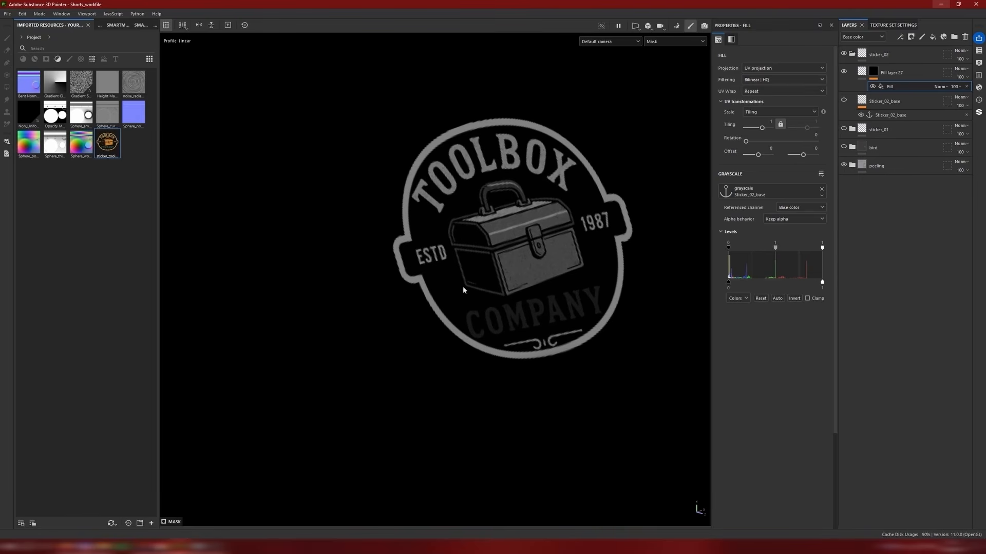
middle_click_drag(449, 288, 455, 313, "alt")
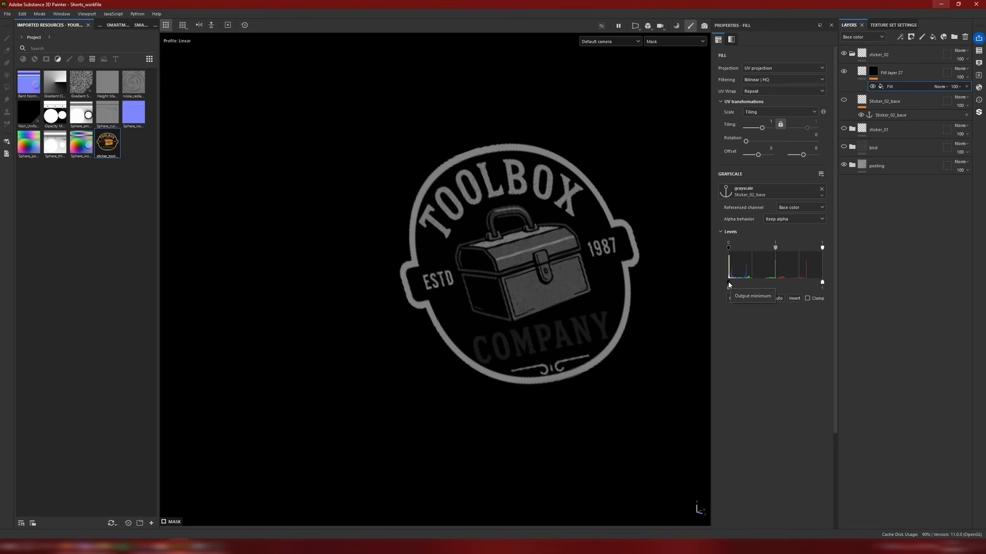
Step: Raise the mask fill's levels output minimum to 1 for a solid white sticker silhouette, and add an anchor point above that fill
left_click_drag(728, 284, 822, 284)
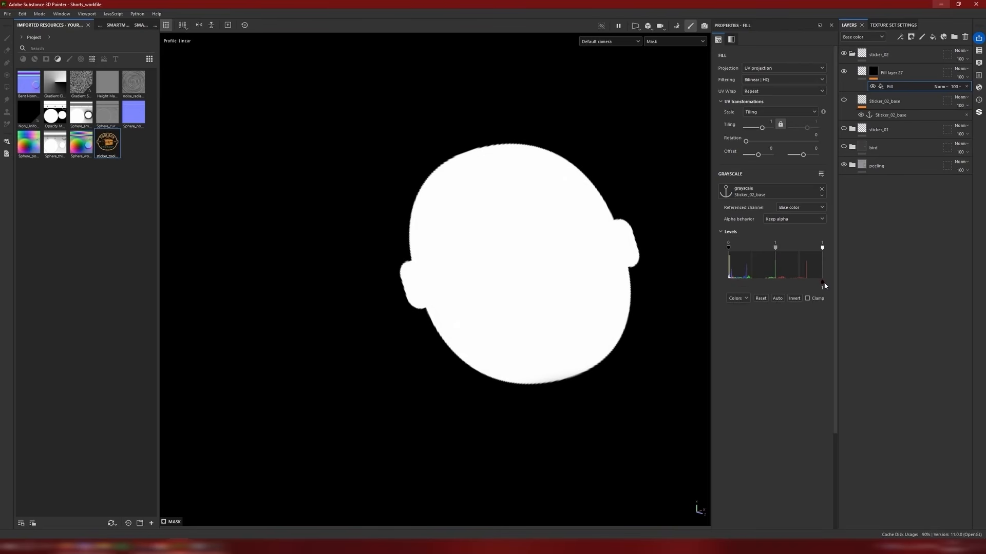
left_click_drag(527, 269, 653, 262, "alt")
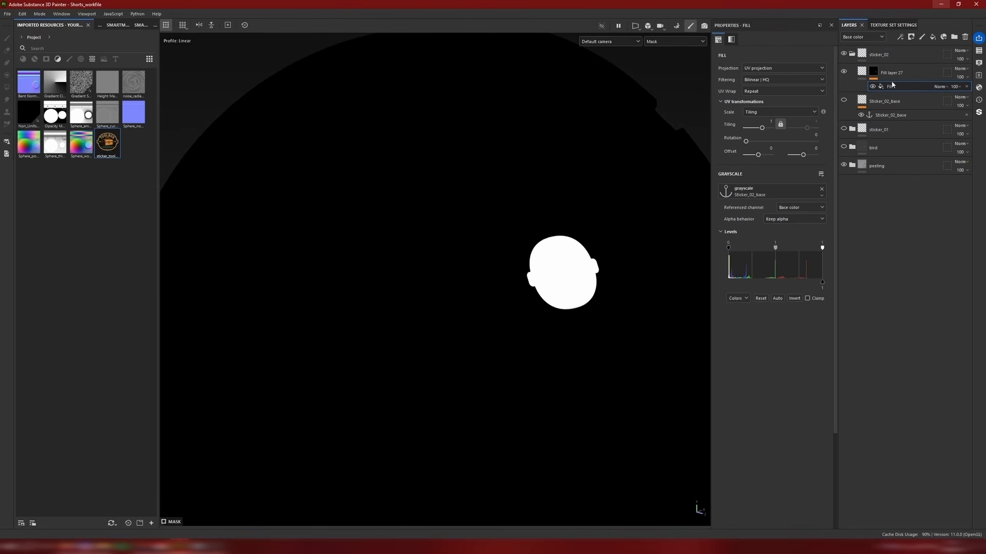
left_click_drag(517, 264, 493, 262, "alt")
right_click(880, 86)
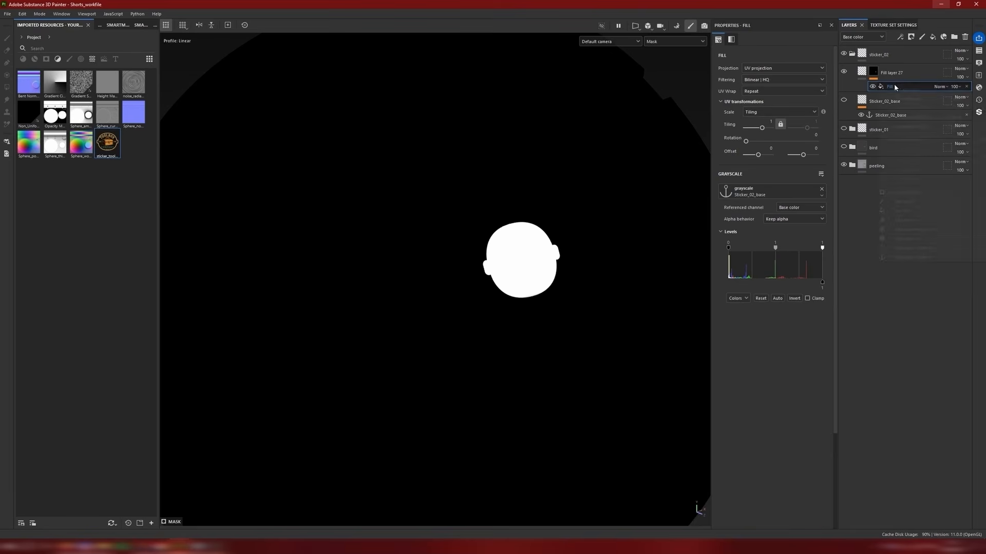
left_click(912, 257)
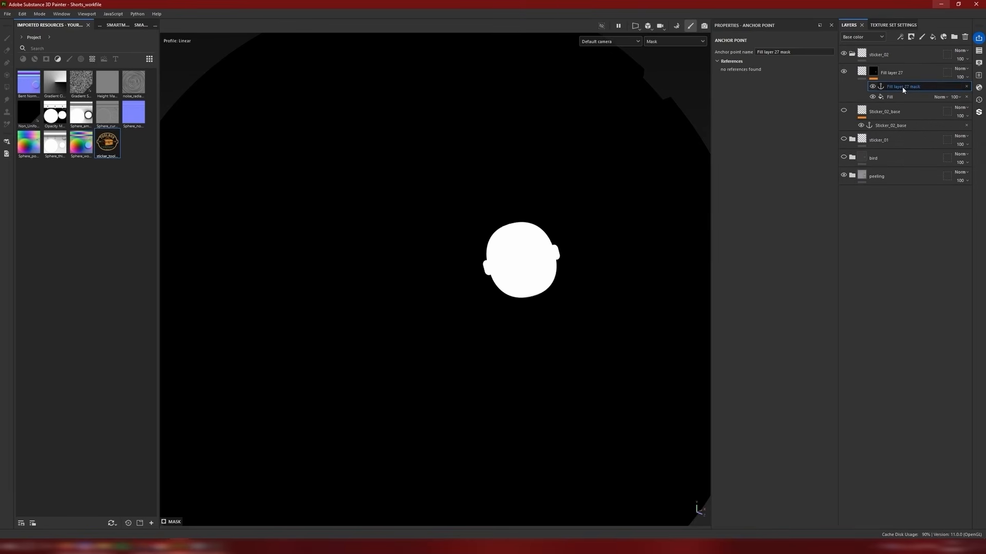
Step: Rename the silhouette mask's anchor point as base_sticker_02_undmg
double_click(901, 87)
type("base_sticker_02_undmg")
key("Return")
Step: Return Fill layer 27 from its mask to its material display and enable its color channel for the sticker silhouette
left_click(862, 74)
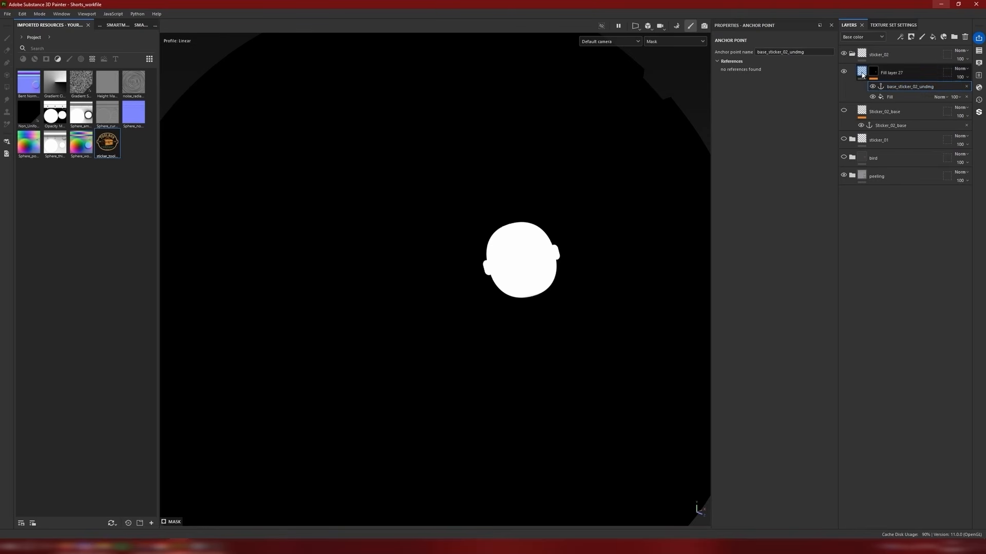
left_click(862, 72)
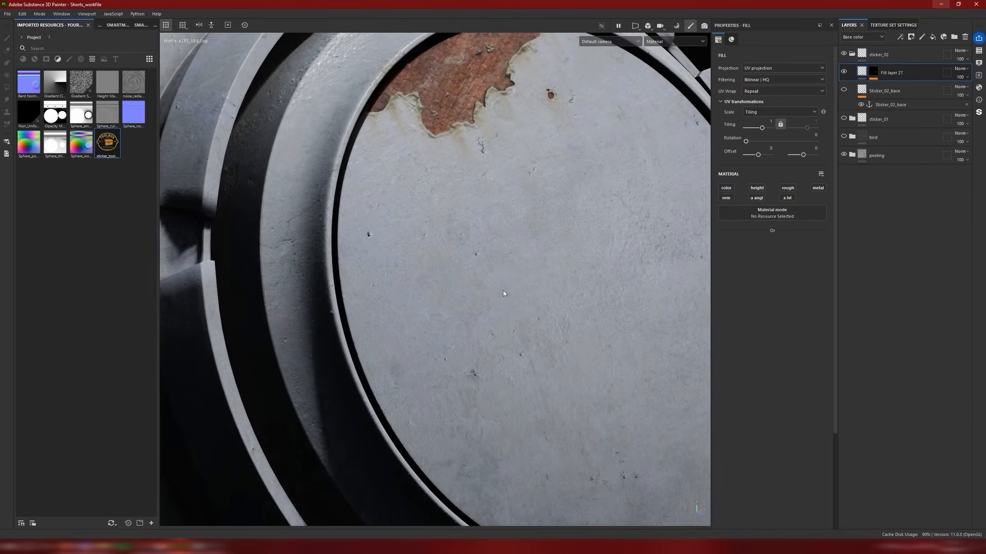
left_click(726, 189)
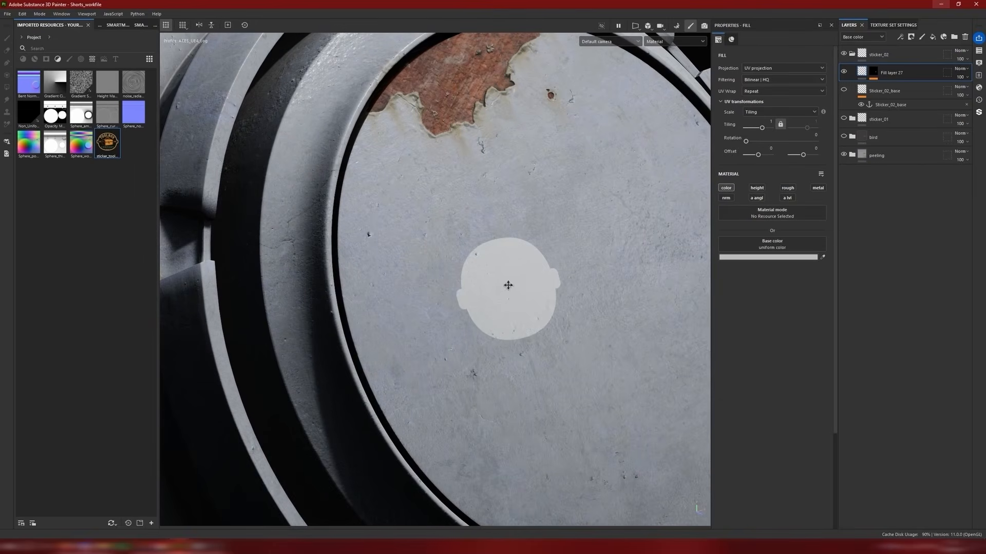
left_click_drag(508, 285, 550, 289, "alt")
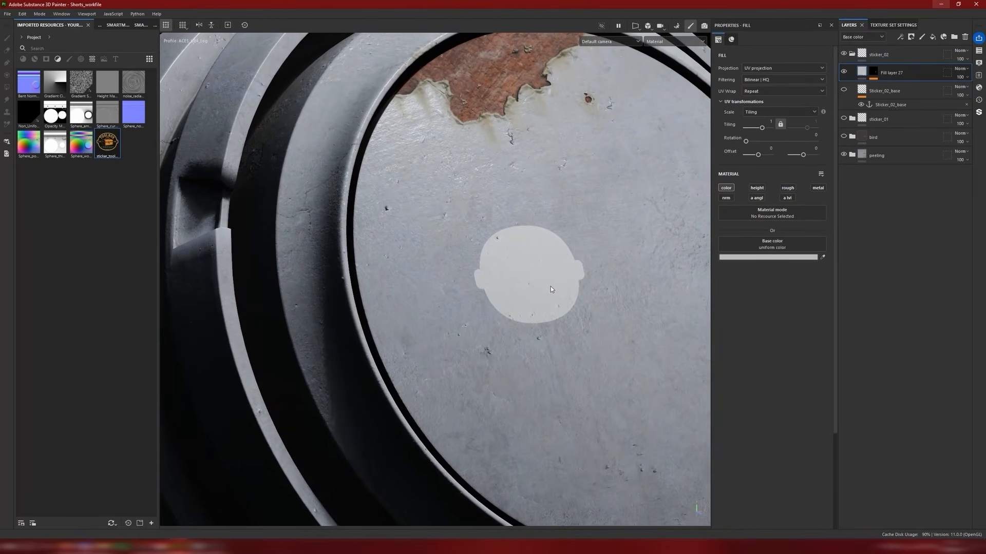
scroll(548, 288, "up", 3)
left_click_drag(538, 252, 545, 272, "alt")
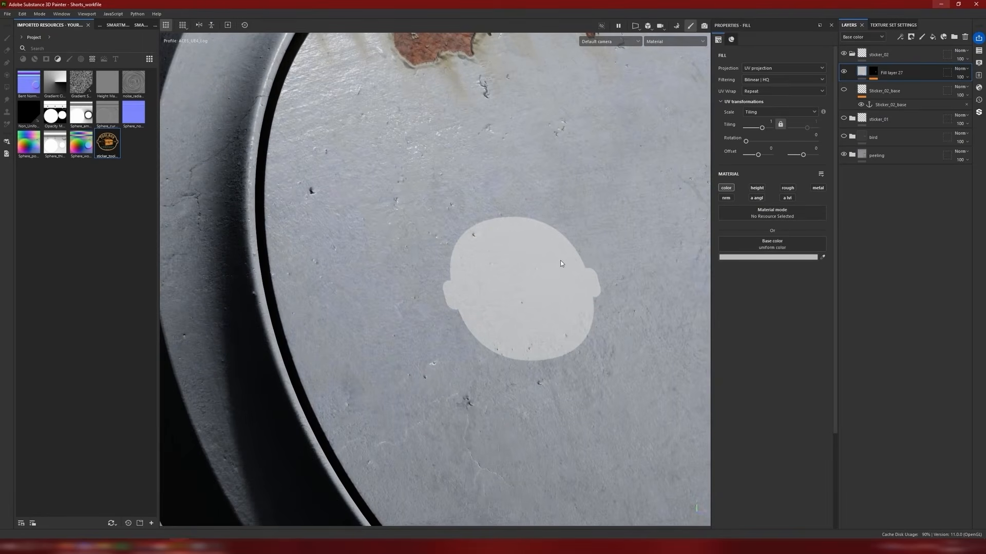
left_click_drag(527, 229, 565, 237, "alt")
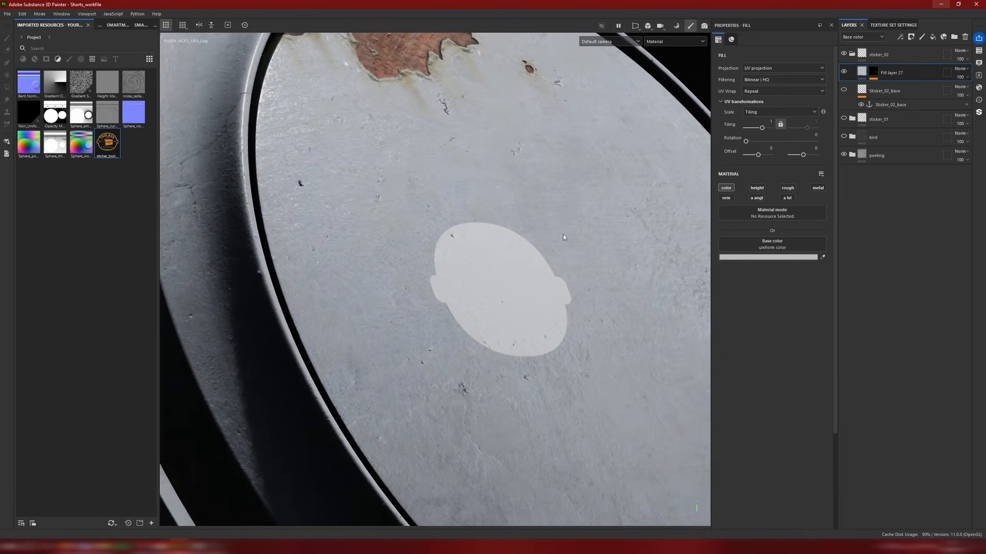
left_click(754, 258)
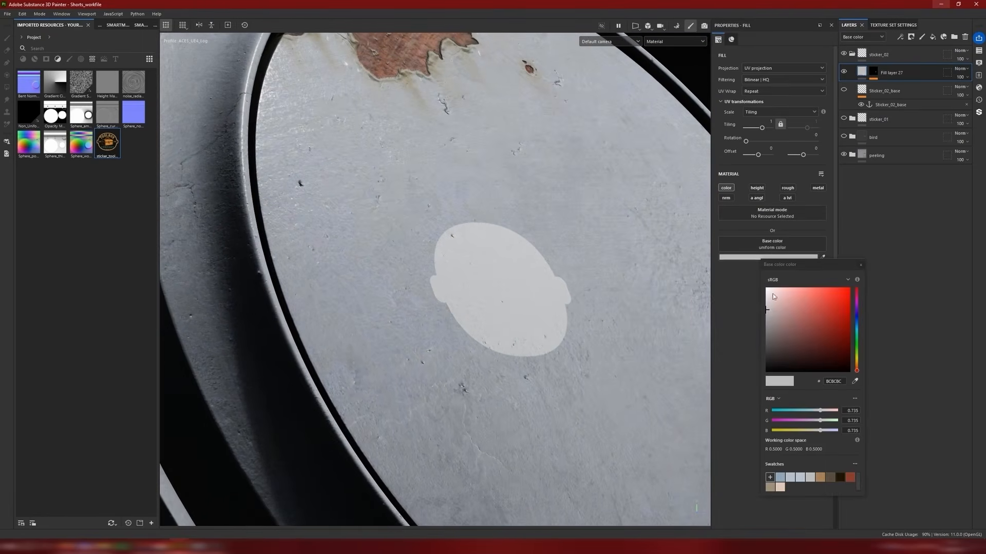
left_click(861, 265)
Step: Enable the silhouette layer's height and roughness channels, setting height to 0.0419 and roughness to about 0.81
left_click(757, 189)
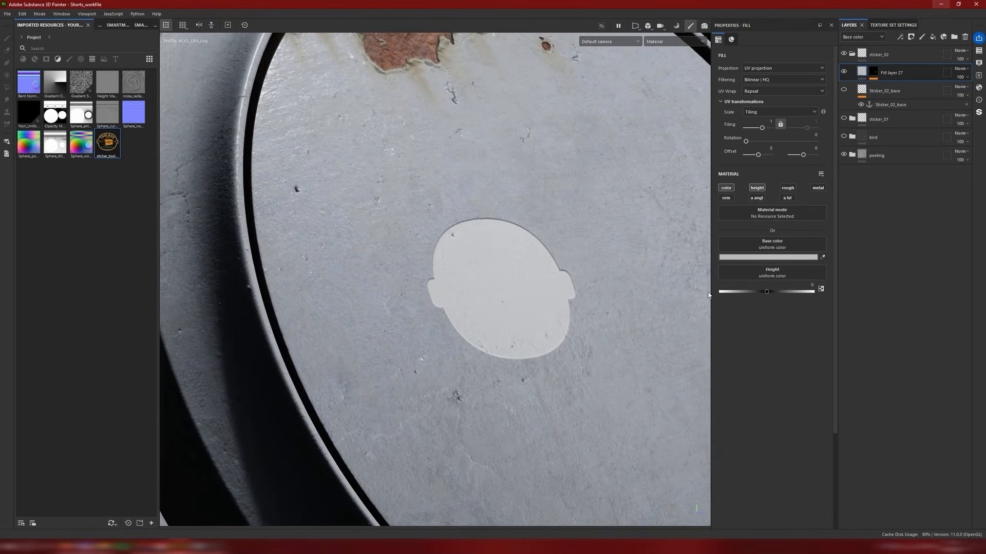
left_click_drag(768, 291, 768, 293)
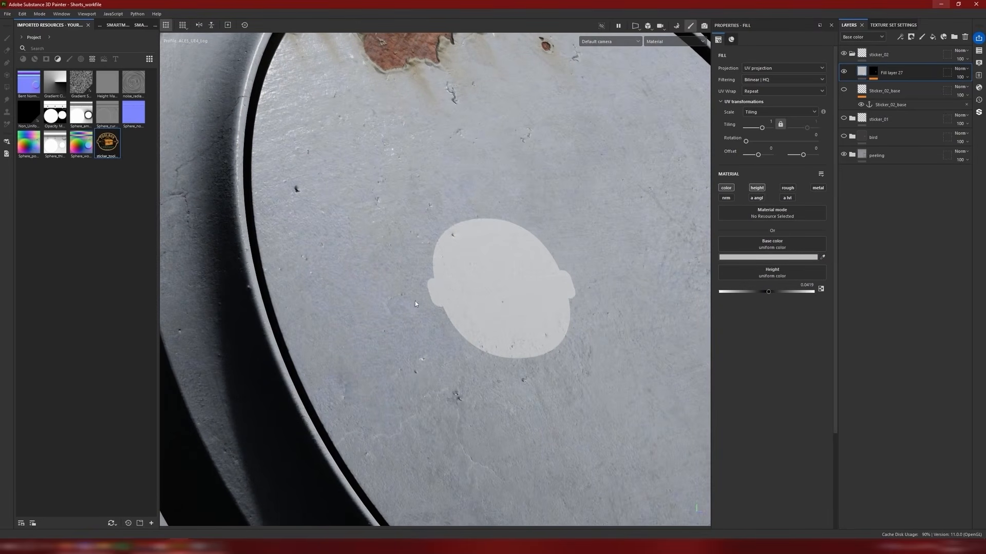
mouse_move(444, 279)
left_mouse_down("alt")
mouse_move(451, 276)
mouse_move(441, 297)
left_mouse_up("alt")
left_click(792, 188)
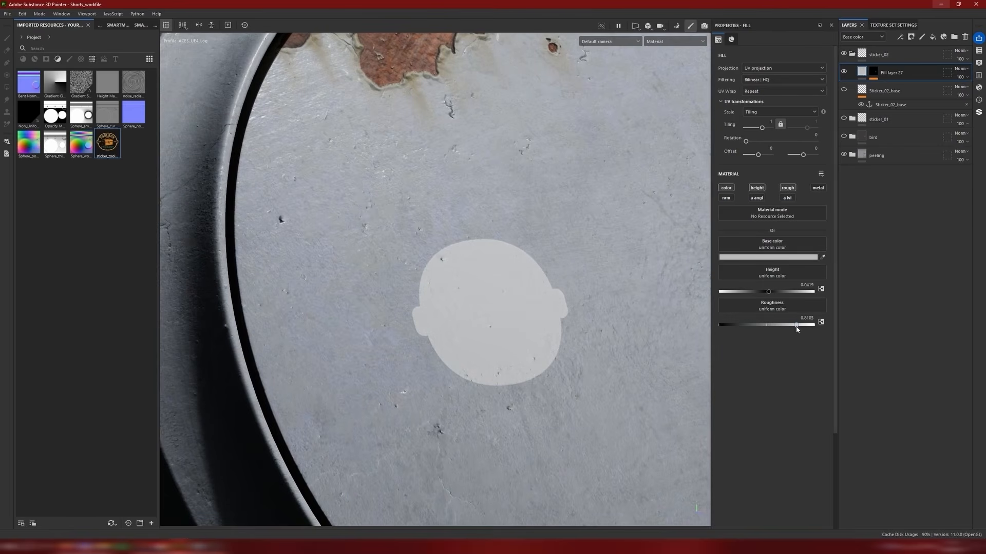
mouse_move(483, 283)
left_mouse_down("alt")
mouse_move(449, 280)
mouse_move(510, 280)
mouse_move(468, 291)
left_mouse_up("alt")
Step: Add a Grunge Paper Ripped fill above the mask's anchor point and set it to Tri-planar projection
left_click(872, 72, "alt")
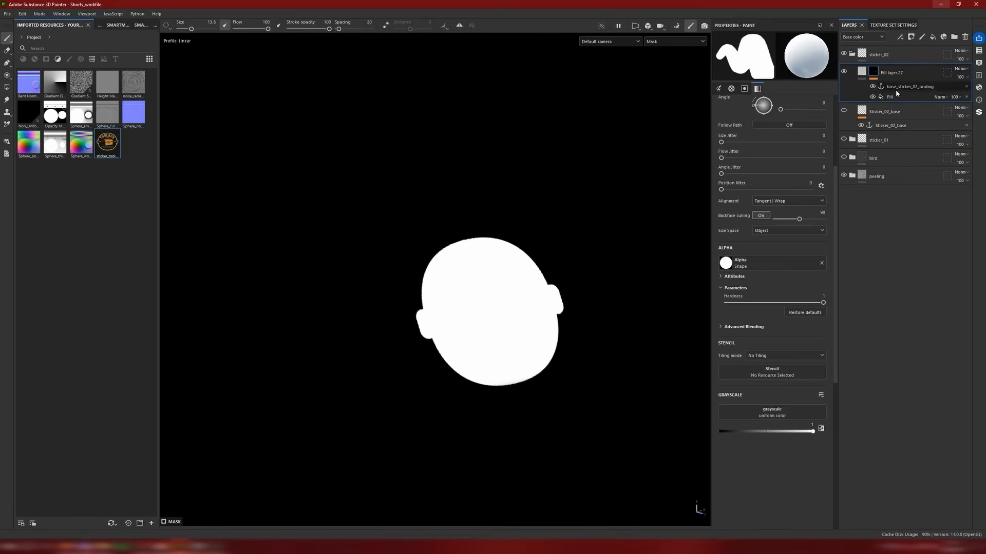
right_click(896, 90)
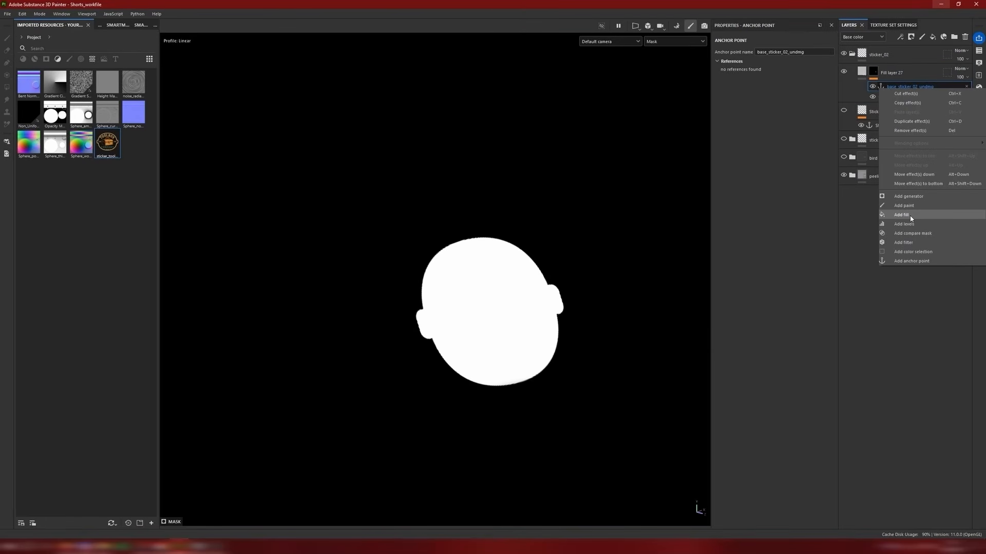
left_click(910, 215)
left_click(785, 189)
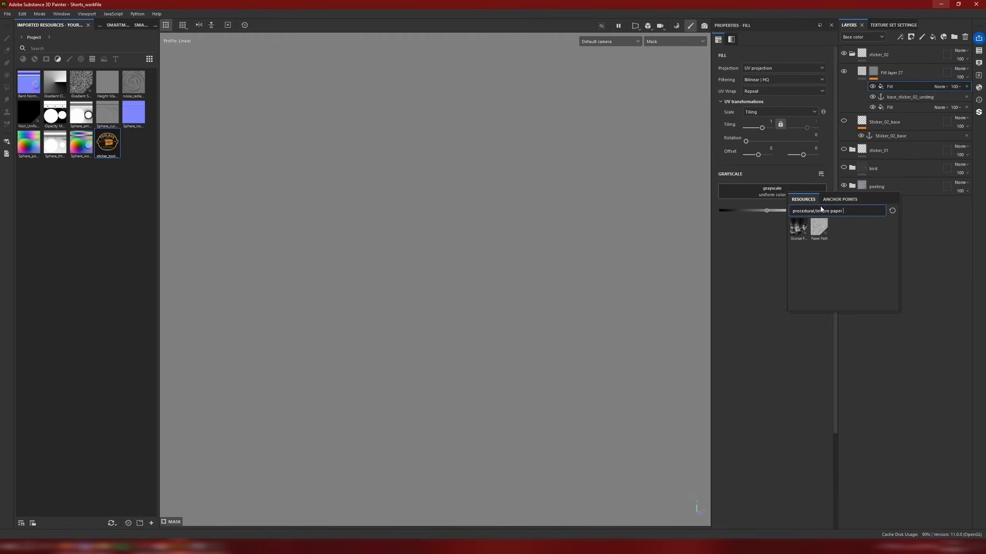
left_click(798, 229)
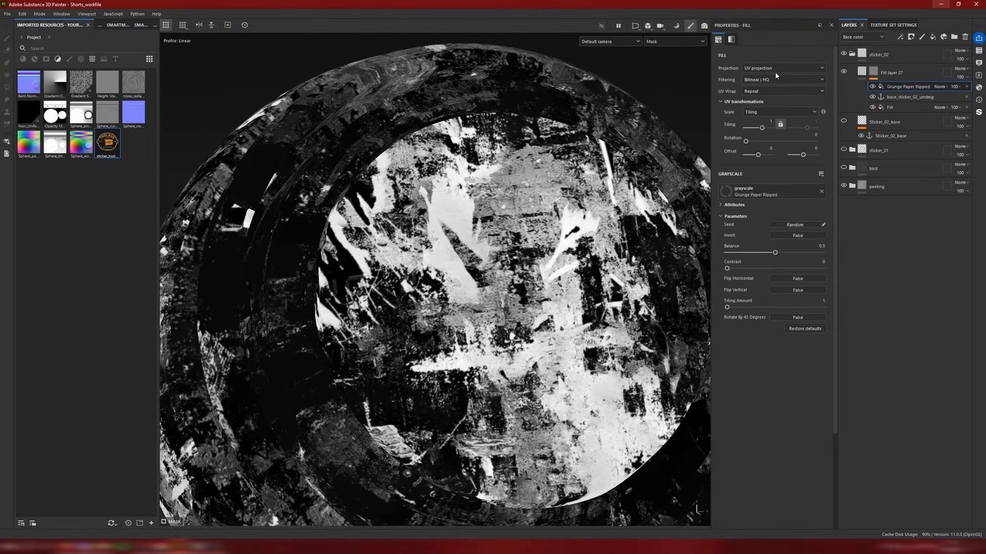
left_click(782, 68)
left_click(778, 94)
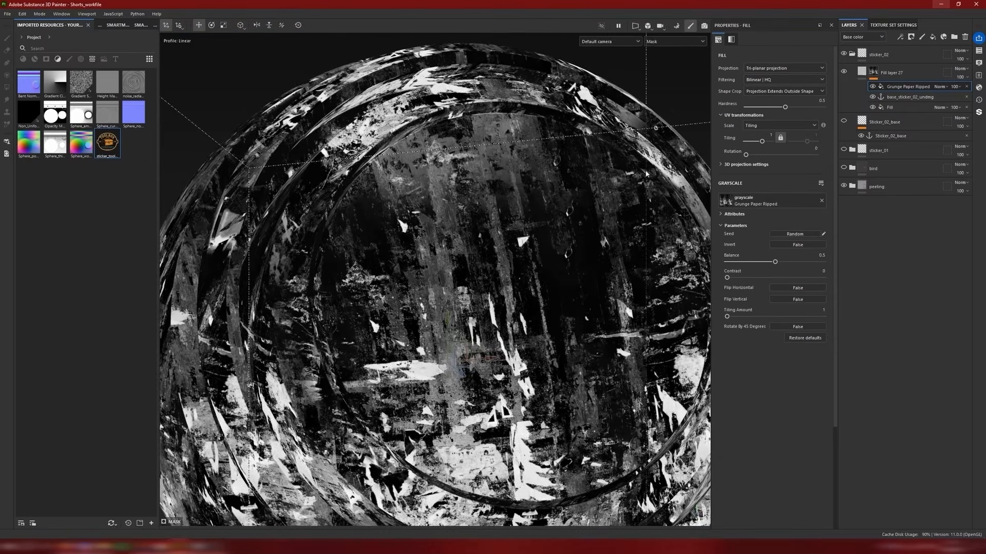
Step: Shift the grunge fill's projection upward over the model and set its blend mode to Multiply
scroll(452, 331, "down", 3)
left_click_drag(453, 331, 426, 334)
key("w")
left_click_drag(463, 305, 463, 244)
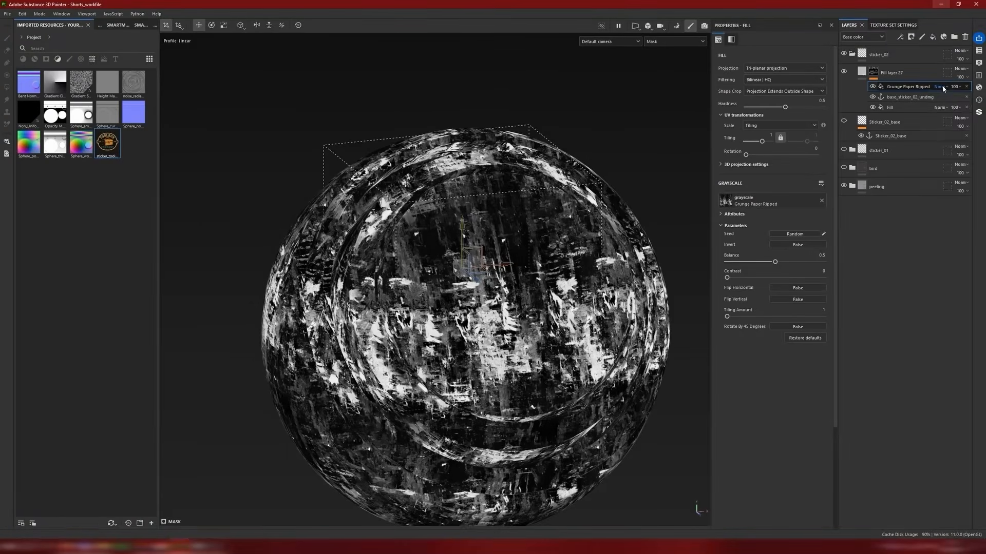
left_click(940, 86)
left_click(947, 131)
scroll(468, 307, "up", 1)
scroll(467, 307, "up", 3)
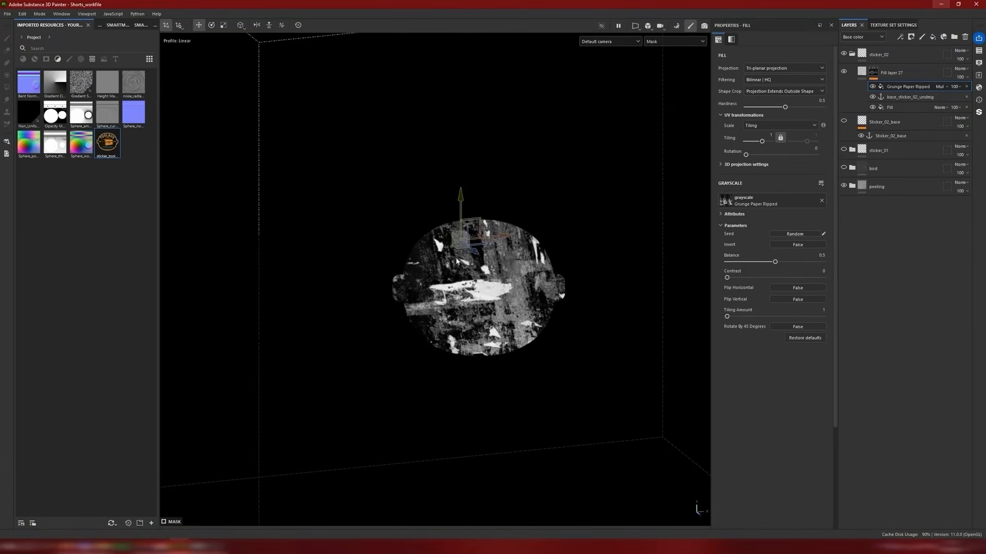
Step: Reposition and scale the grunge projection for ripped wear across the sticker, and return to the material display
left_click_drag(471, 221, 416, 149)
key("r")
left_click_drag(488, 264, 470, 295, "alt")
scroll(534, 302, "down", 4)
scroll(472, 325, "up", 3)
key("m")
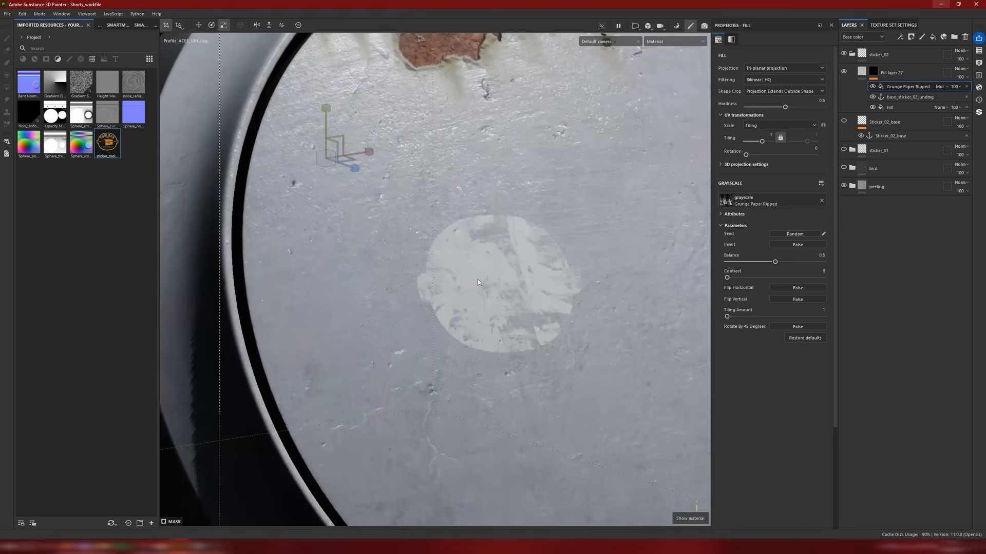
left_click_drag(517, 268, 534, 281, "alt")
Step: Copy the base_sticker_02_undmg anchor point above the mask's Grunge Paper Ripped fill and rename the copy as base_sticker_02_dmg
left_click(897, 97)
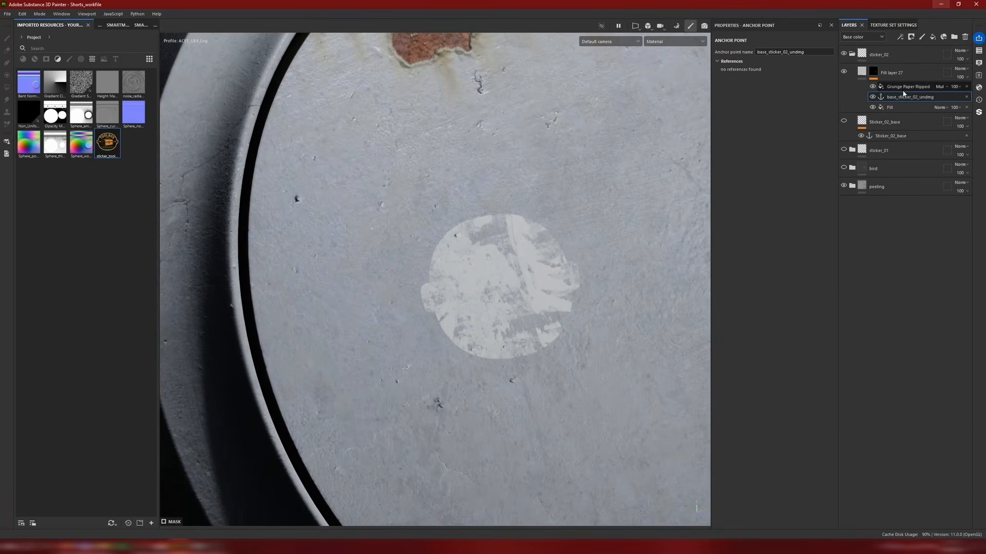
key("ctrl+c")
left_click(902, 86)
key("ctrl+v")
double_click(902, 86)
left_click_drag(936, 87, 924, 87)
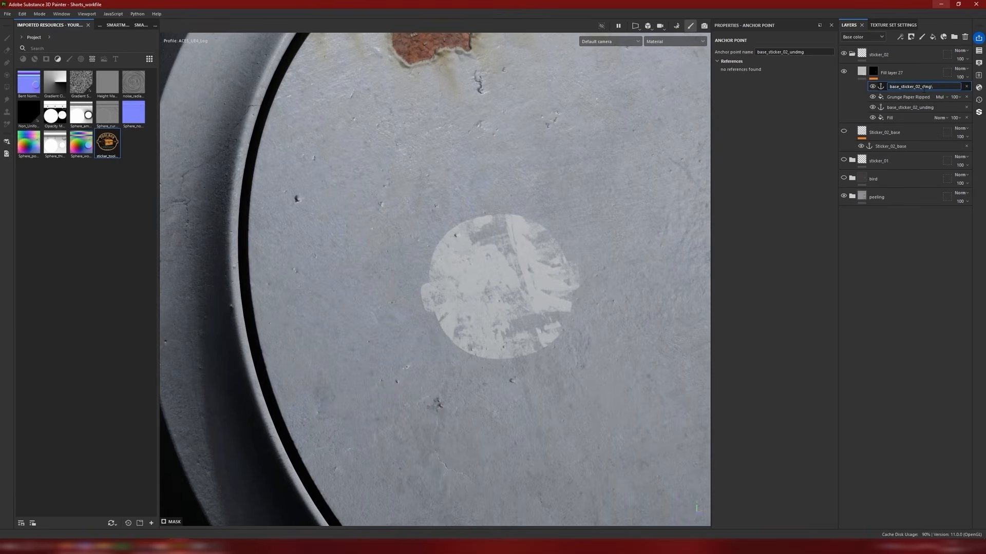
key("Return")
Step: Add a color-only Grunge Paper Ripped fill to the layer's content with tiling -7.81, Multiply blending and 29 opacity
left_click(862, 72)
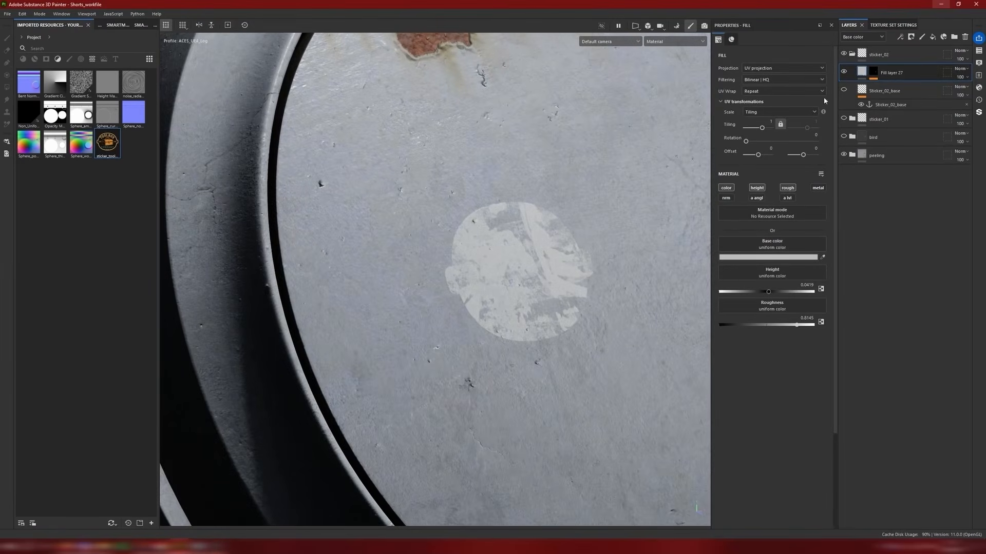
right_click(863, 72)
left_click(908, 269)
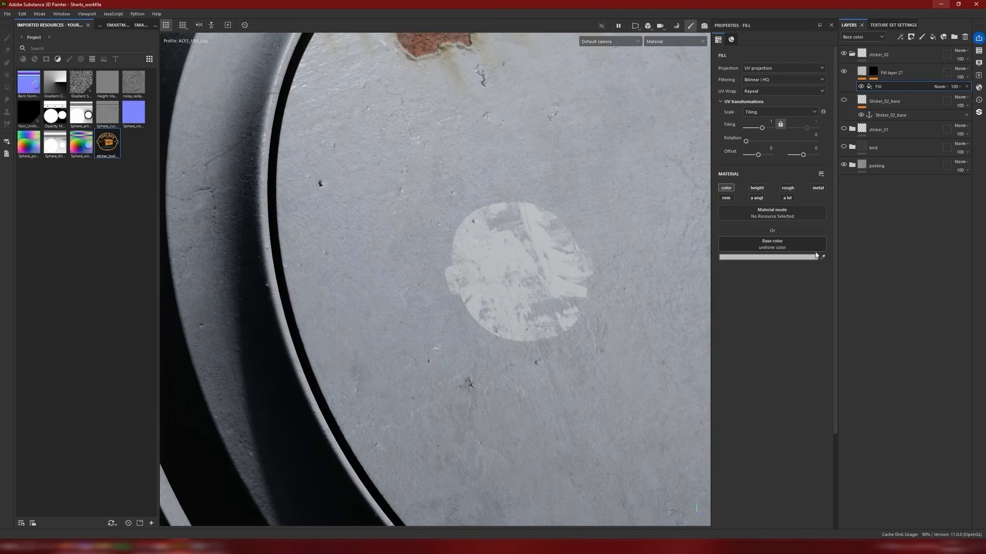
left_click(768, 242)
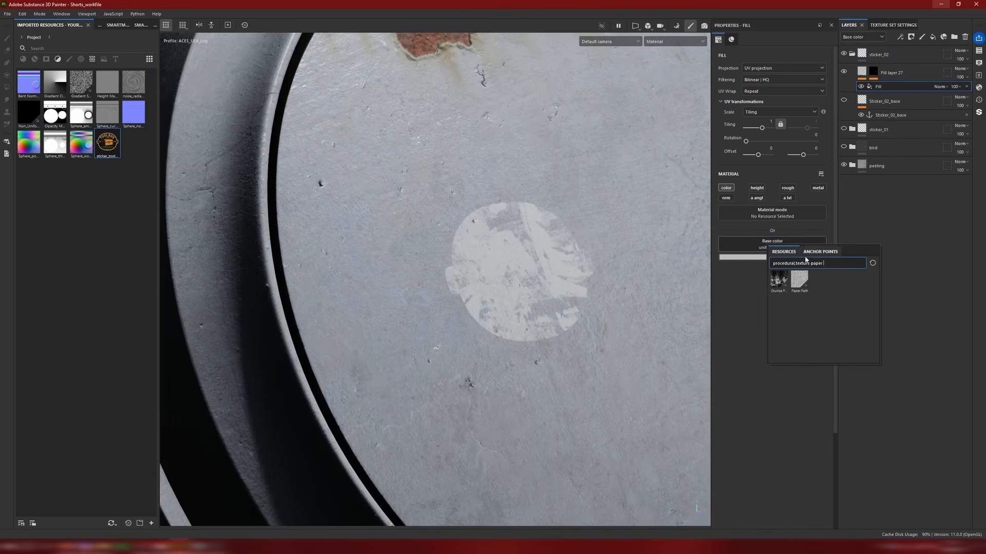
left_click(778, 280)
scroll(515, 267, "up", 4)
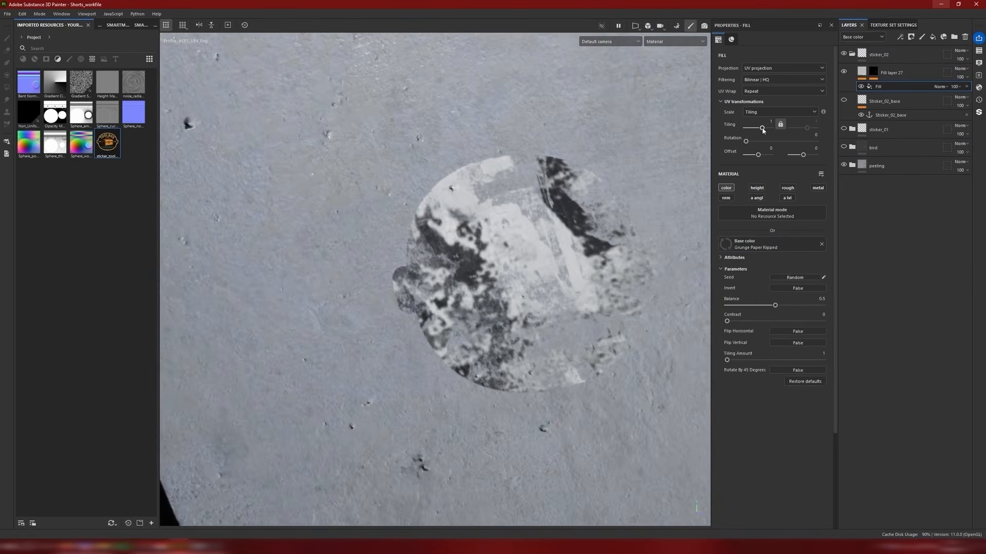
left_click_drag(762, 128, 751, 130)
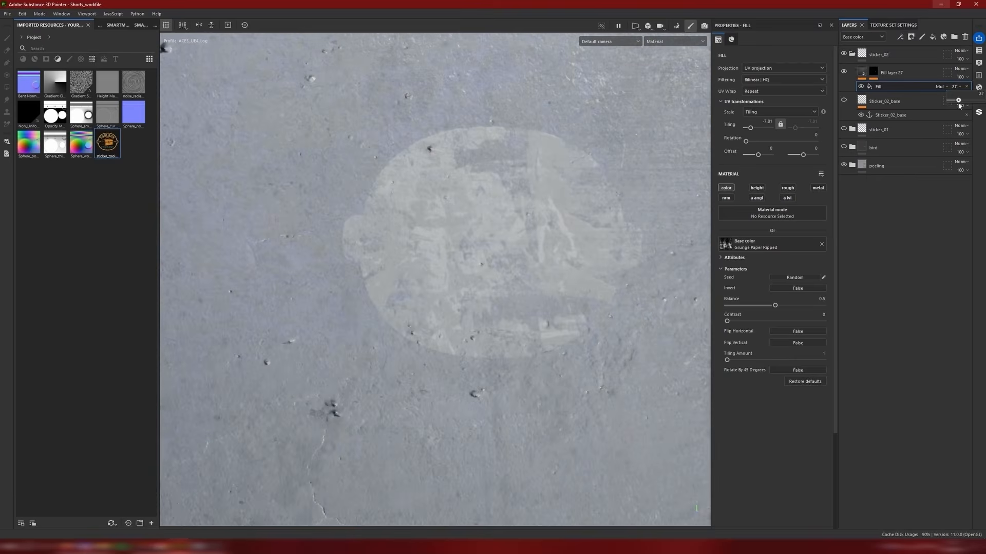
middle_click_drag(521, 218, 623, 211)
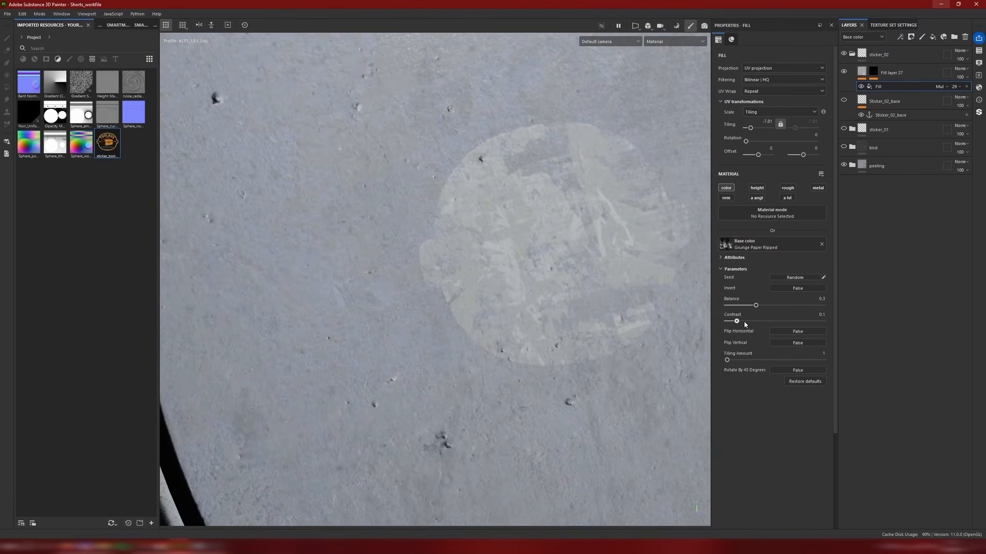
Step: Refine the content grunge fill with balance 0.3, contrast 0.11, tiling 2.68 and opacity 17
mouse_move(744, 322)
left_mouse_down()
mouse_move(756, 322)
mouse_move(737, 322)
left_mouse_up()
scroll(596, 241, "down", 5)
left_click_drag(595, 242, 639, 226, "alt")
scroll(600, 239, "up", 4)
left_click(763, 128)
scroll(611, 246, "down", 4)
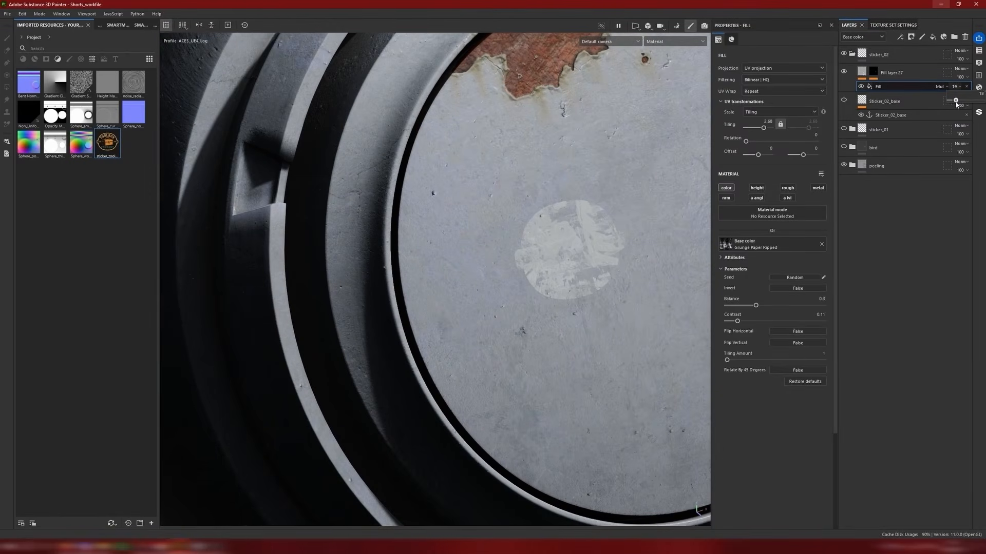
scroll(565, 255, "up", 4)
middle_click_drag(565, 255, 495, 287, "alt")
left_click_drag(494, 287, 532, 279, "alt")
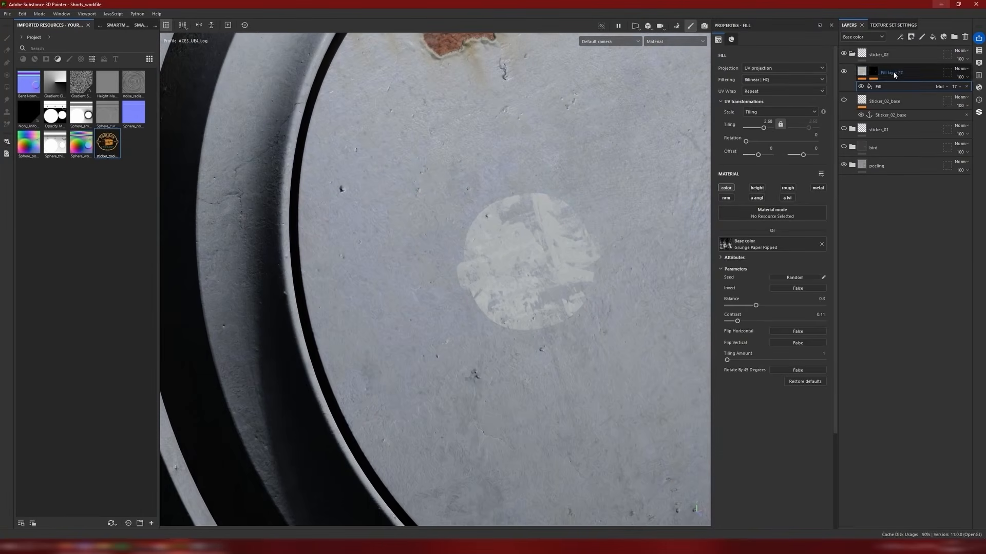
Step: Rename the silhouette fill layer as base_sticker_bottom
double_click(892, 73)
type("b")
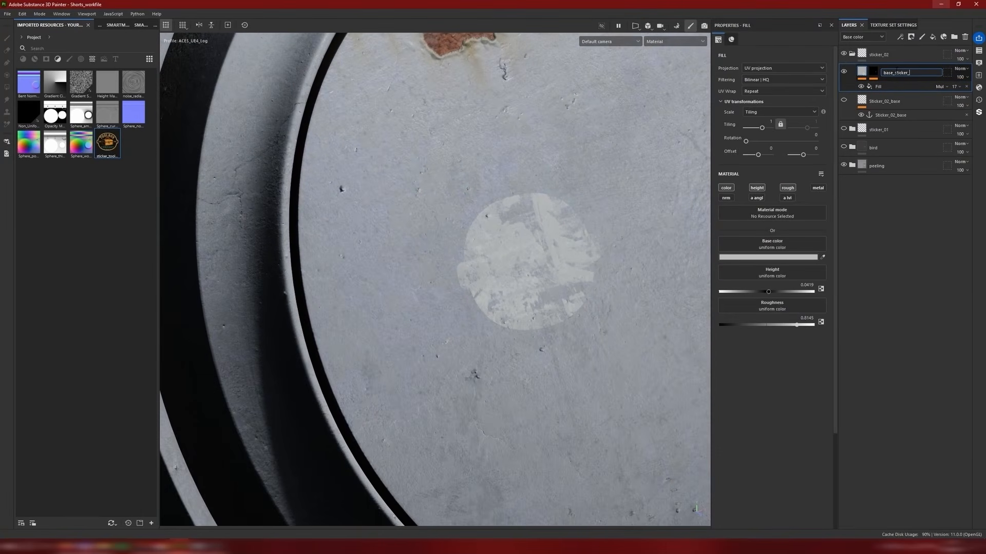
type("ase_sticker_")
key("Return")
left_click_drag(604, 214, 512, 220, "alt")
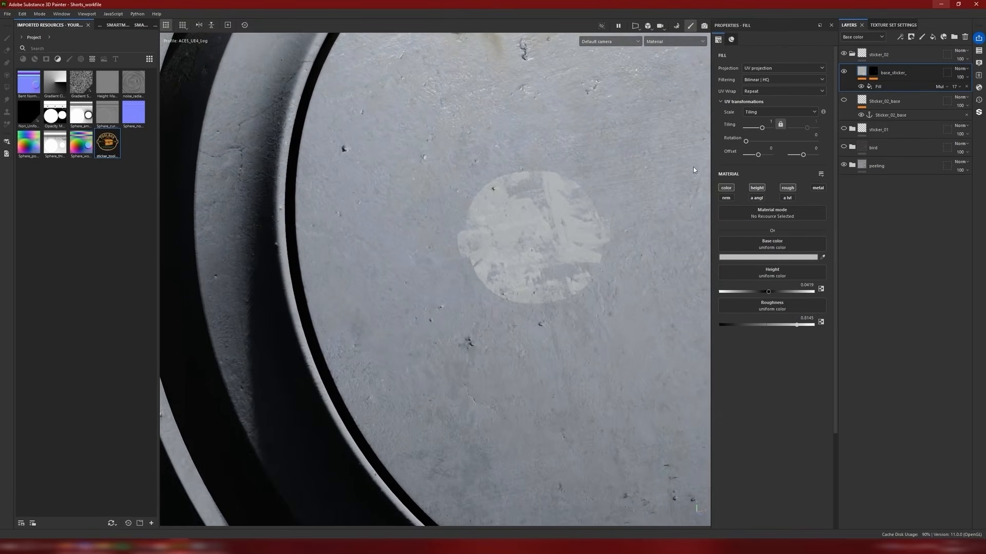
double_click(919, 75)
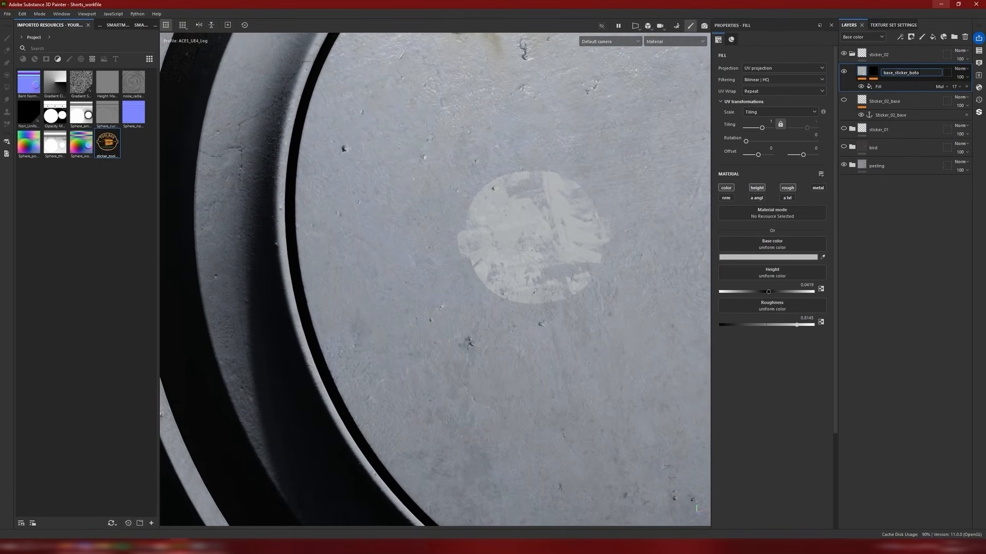
key("Return")
left_click_drag(559, 236, 495, 265, "alt")
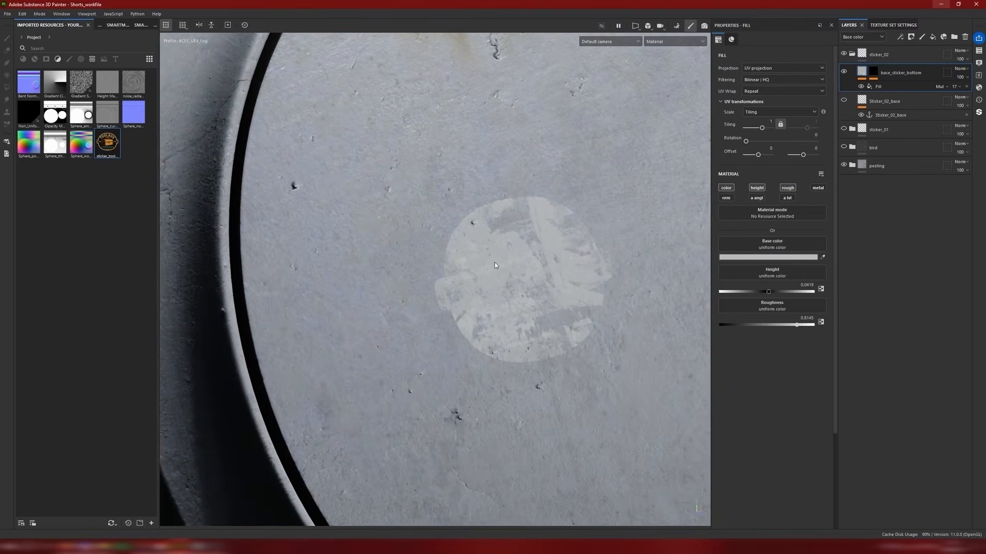
Step: Add a fill layer above base_sticker_bottom with a color-only content fill that references the Sticker_02_base anchor point
left_click(933, 37)
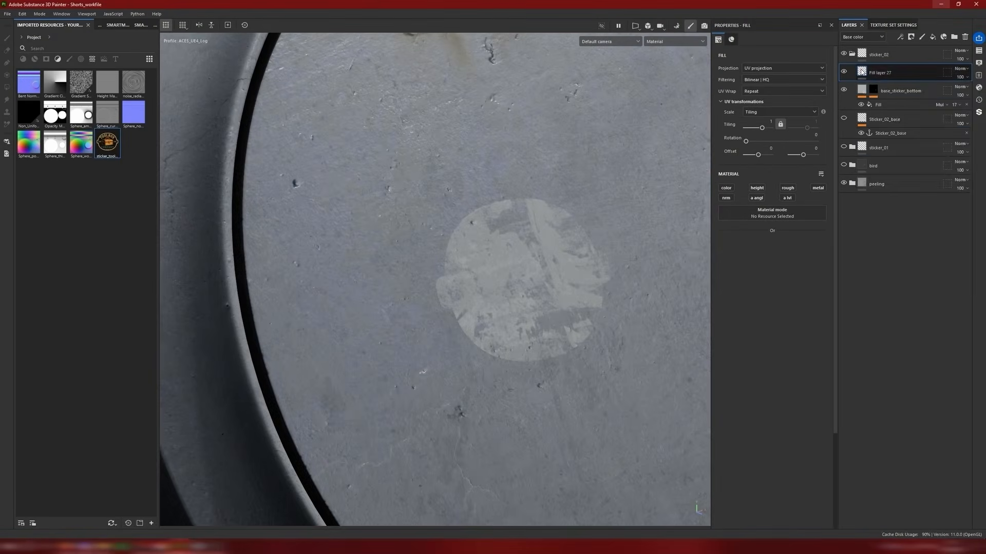
right_click(873, 72)
left_click(897, 267)
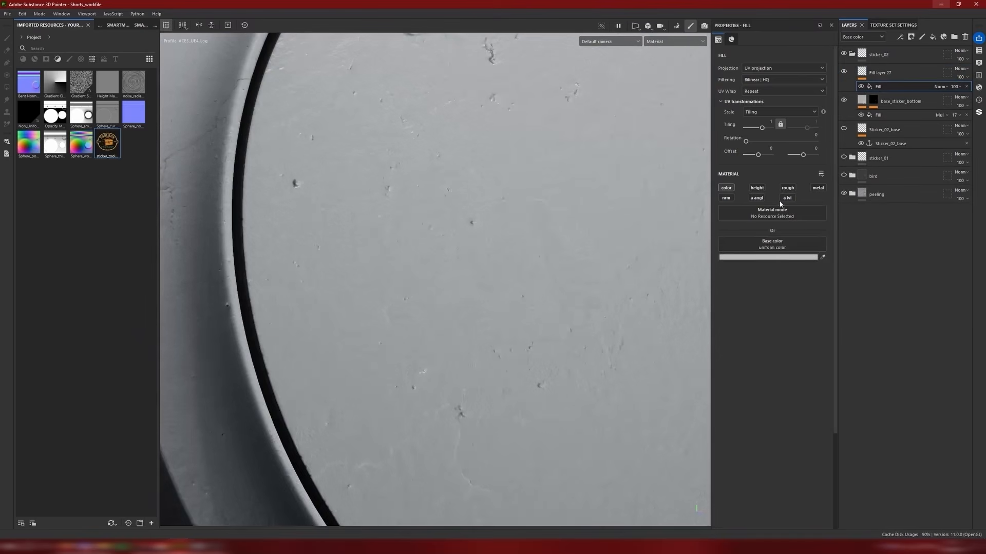
left_click(768, 245)
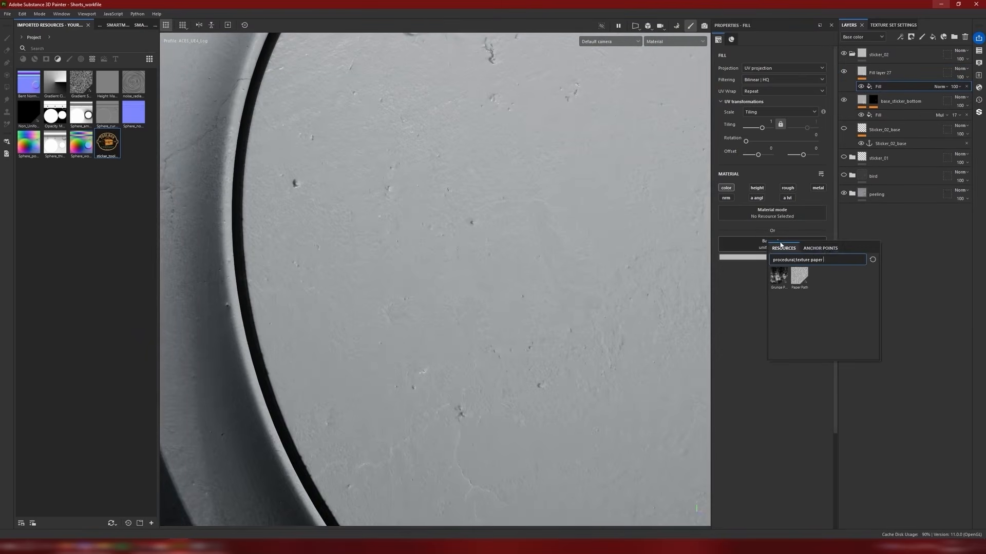
left_click(820, 248)
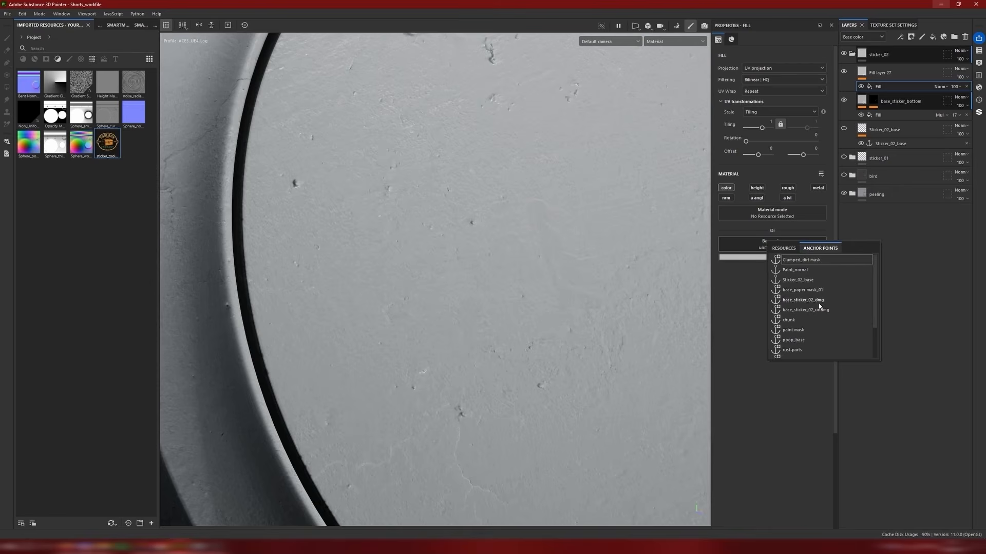
left_click(796, 280)
left_click_drag(494, 257, 578, 266, "alt")
scroll(483, 285, "up", 3)
scroll(452, 348, "down", 5)
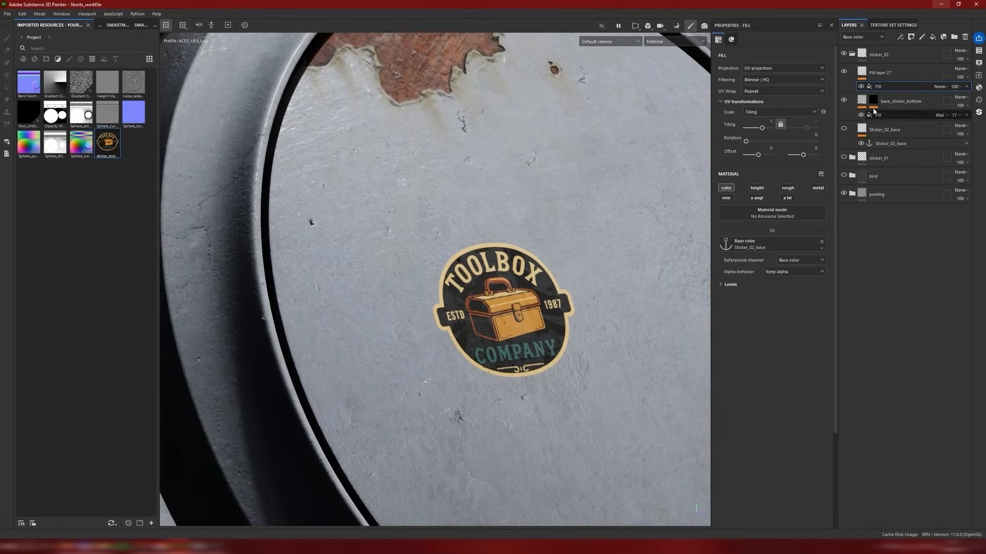
Step: Add a color-only Grunge Paper Ripped fill with tiling -2.15 above the logo's content fill and hide it
right_click(885, 85)
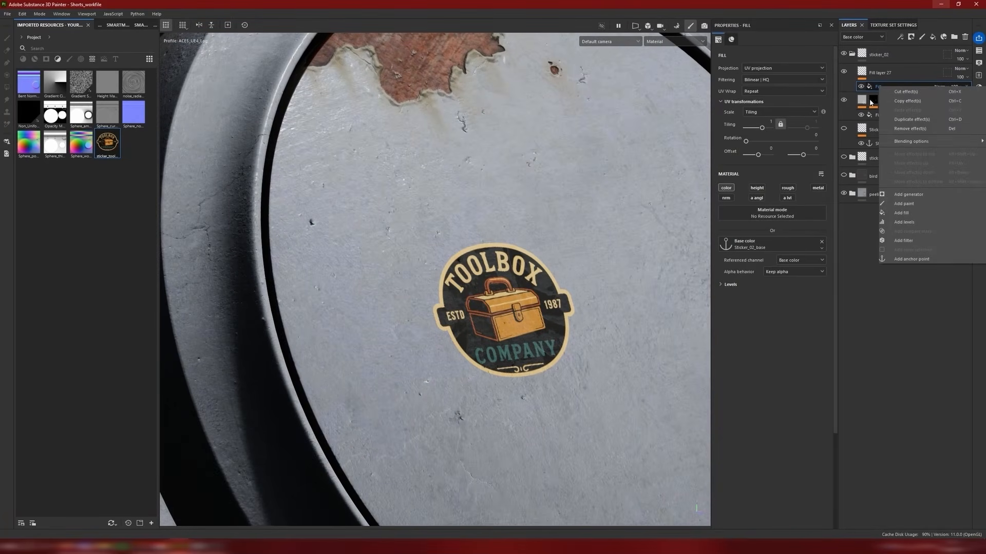
left_click(865, 121)
left_click(879, 115)
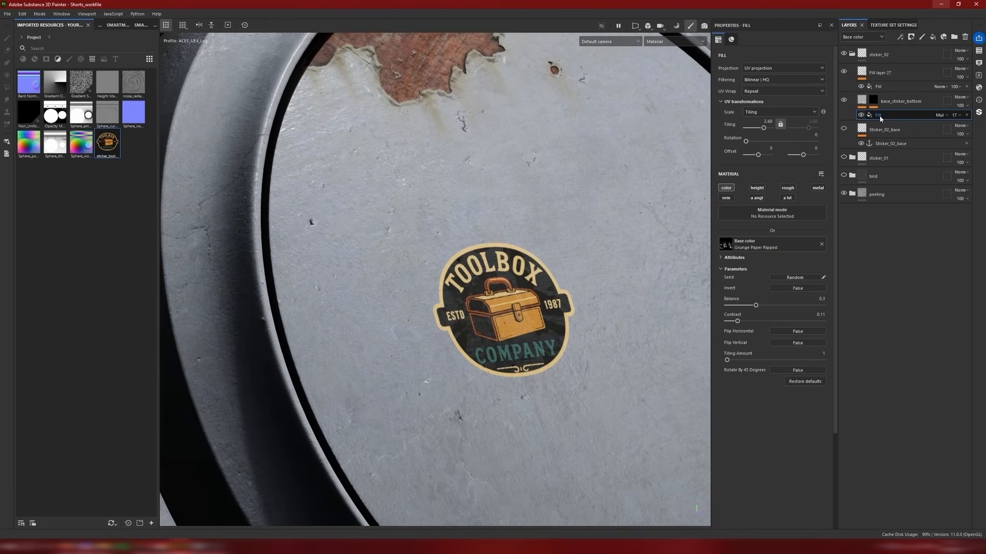
left_click(882, 87)
right_click(883, 87)
left_click(908, 222)
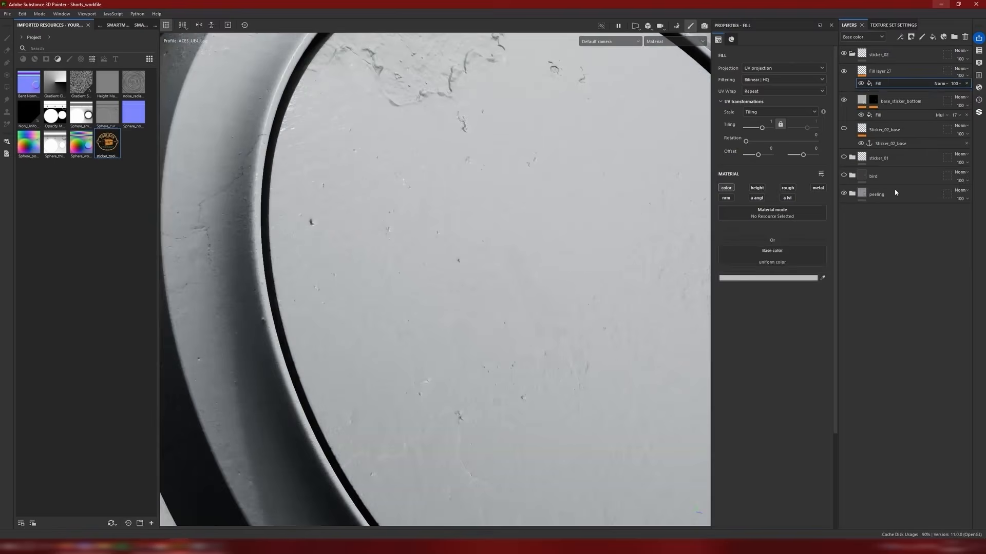
left_click(773, 249)
left_click(776, 278)
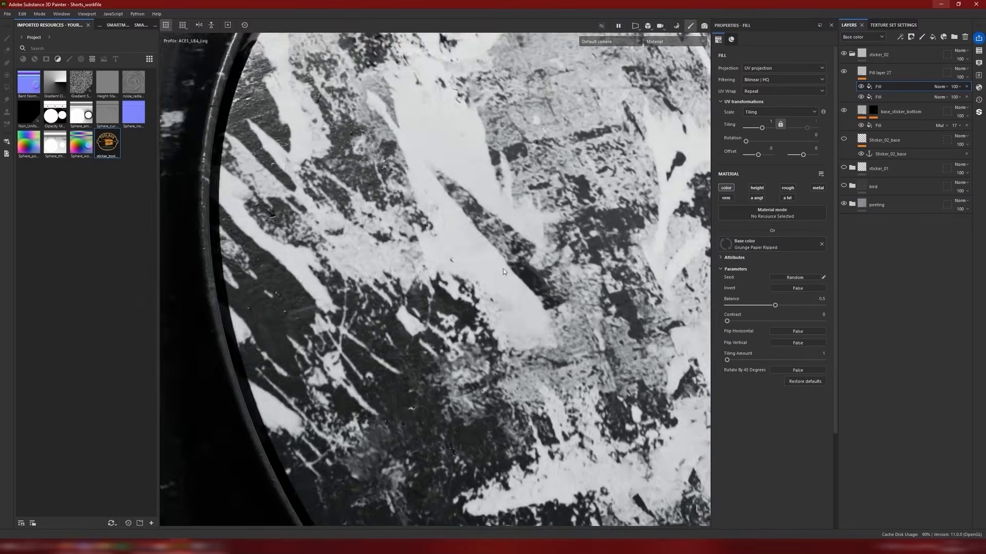
left_click_drag(761, 127, 753, 132)
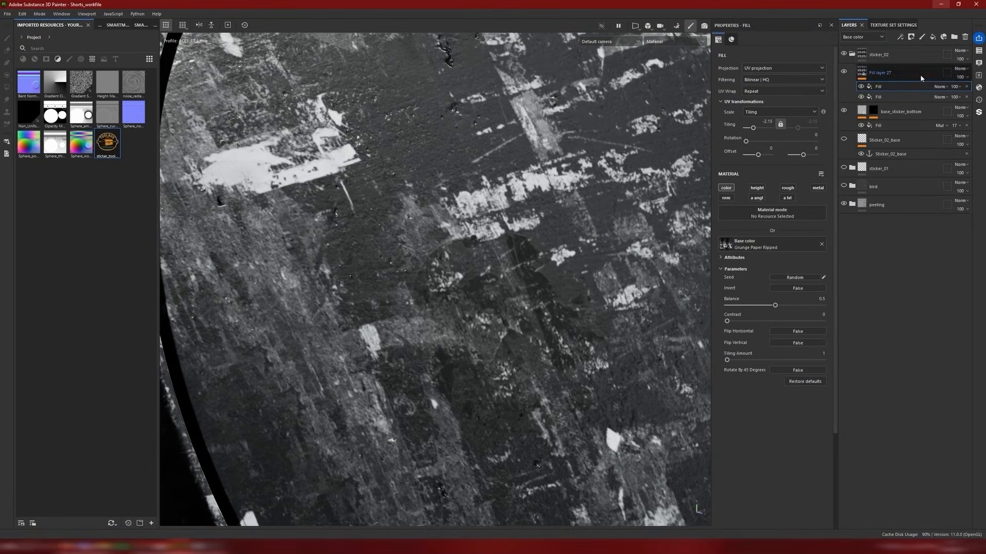
left_click(861, 87)
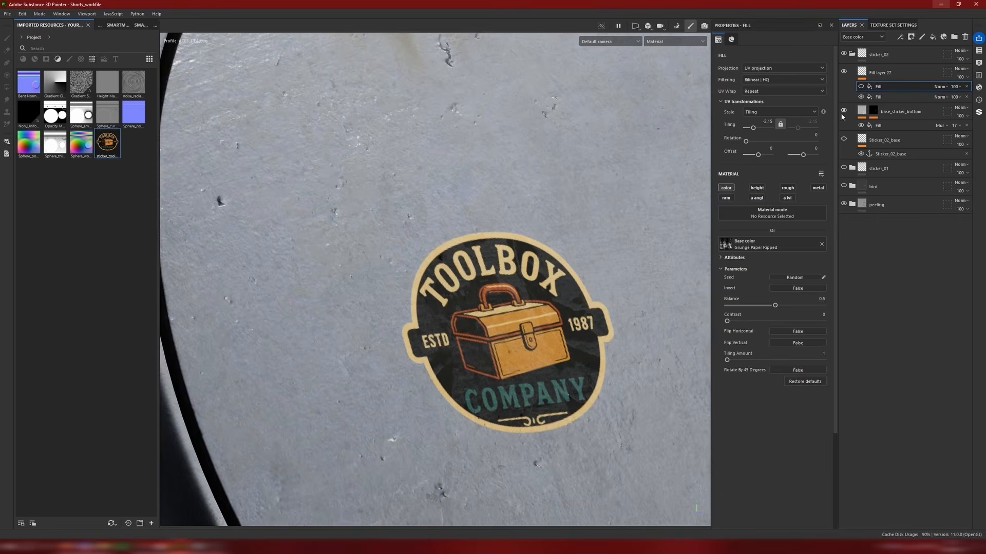
scroll(566, 282, "down", 3)
scroll(566, 282, "up", 3)
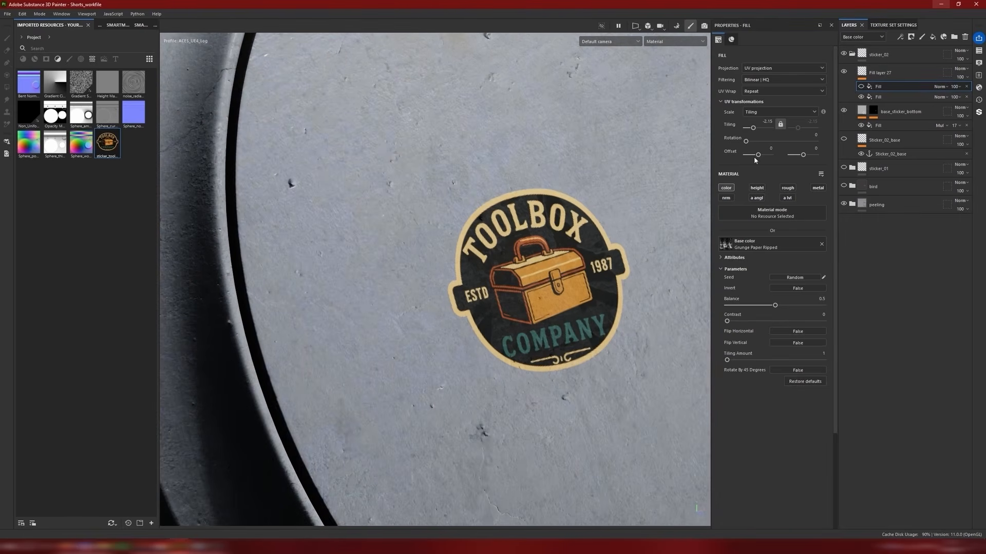
Step: Mask the logo layer in black and add a mask fill that references the base_sticker_02_undmg anchor point
right_click(861, 73)
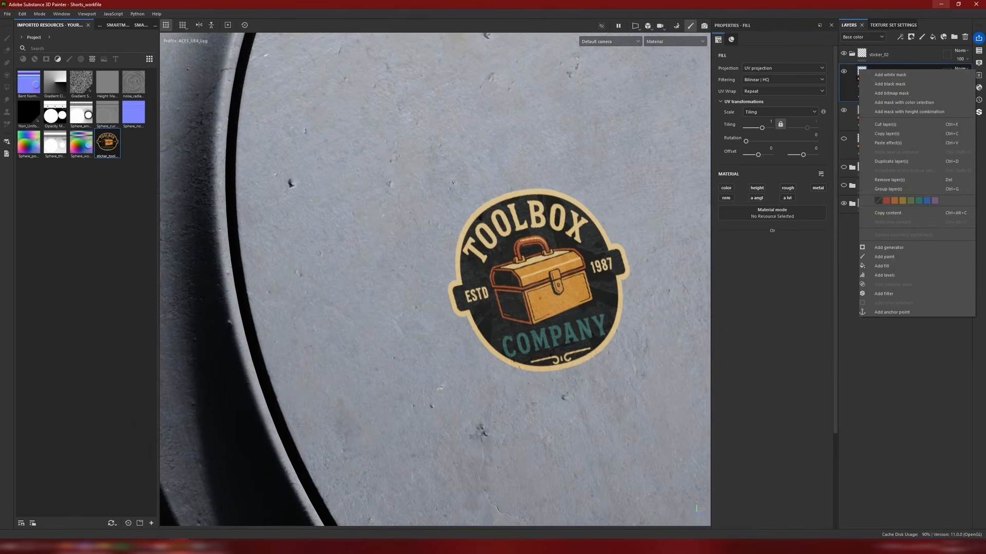
left_click(894, 88)
right_click(873, 73)
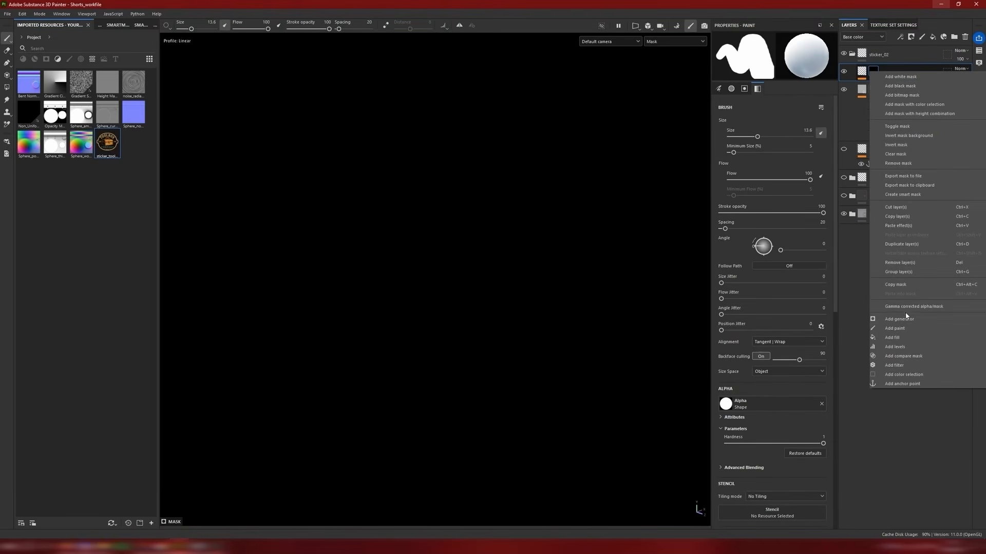
left_click(893, 337)
left_click(773, 193)
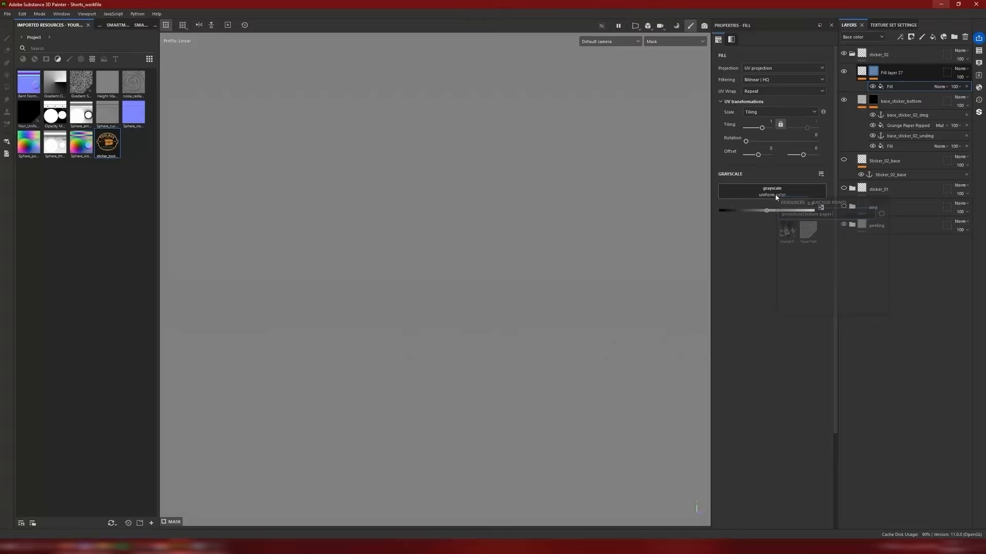
left_click(829, 203)
left_click(823, 266)
scroll(519, 235, "down", 3)
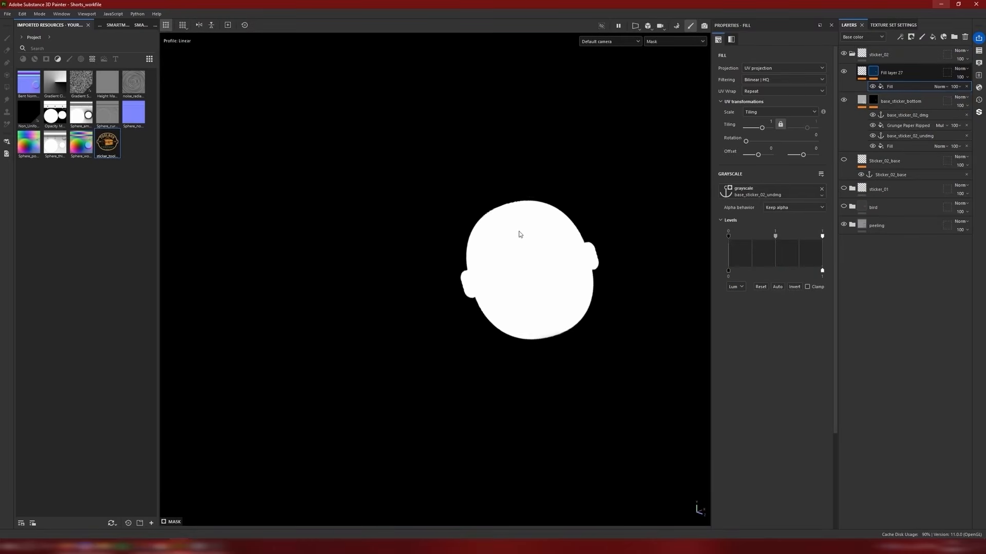
mouse_move(534, 247)
left_mouse_down("alt")
mouse_move(532, 260)
mouse_move(545, 252)
left_mouse_up("alt")
Step: Add a Grunge Paper Ripped fill to the logo mask with tri-planar projection, reposition its projection and set its blending to Multiply
right_click(893, 87)
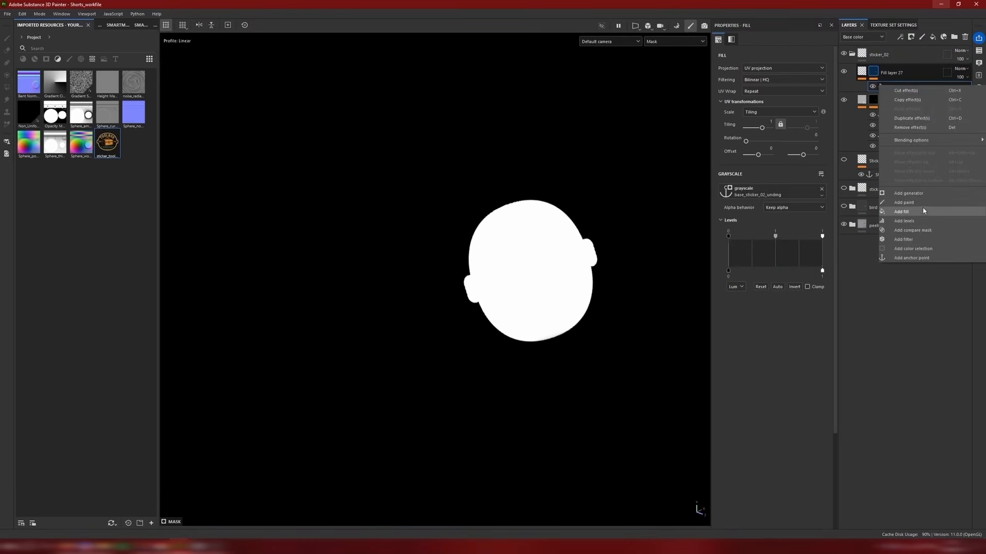
left_click(923, 212)
left_click(751, 191)
left_click(763, 228)
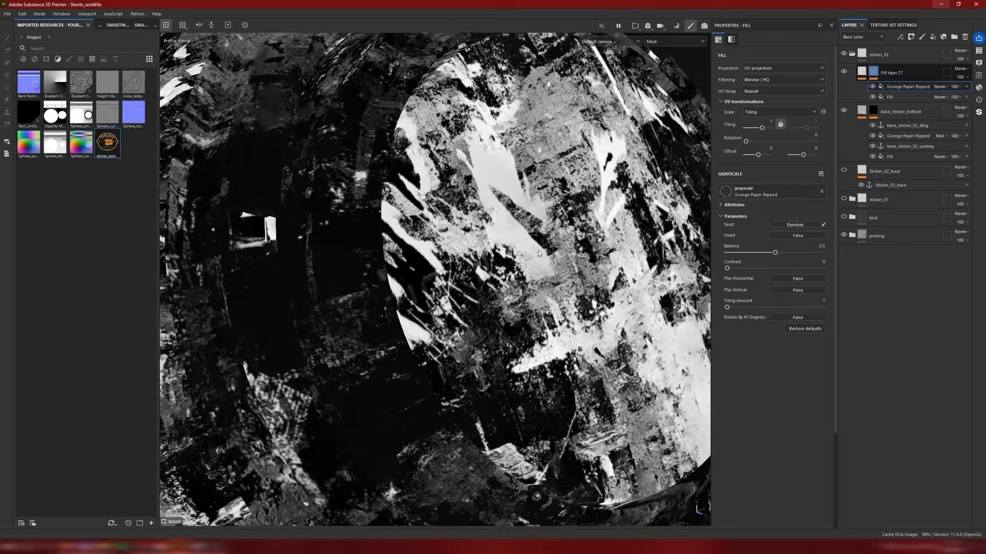
scroll(537, 250, "down", 3)
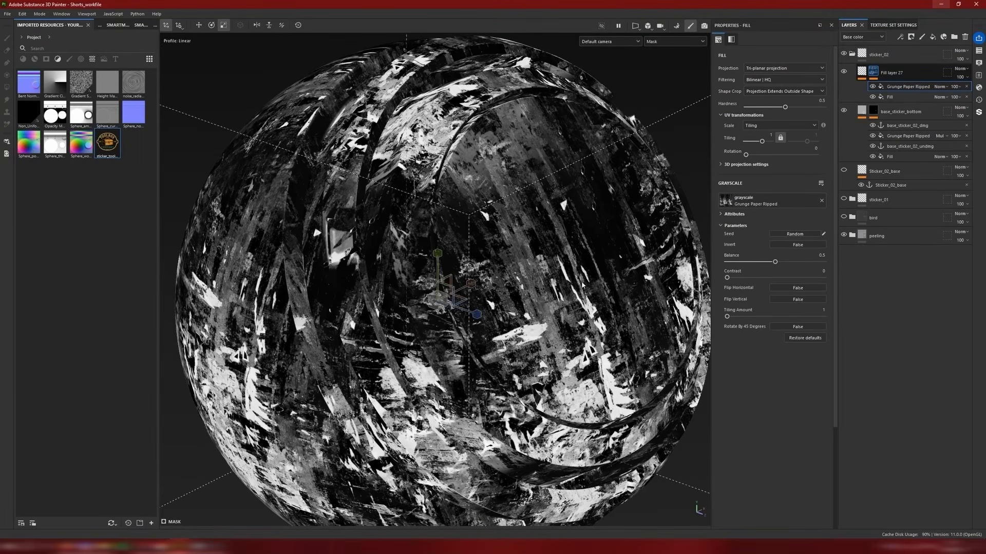
left_click_drag(436, 277, 439, 152)
left_click(939, 86)
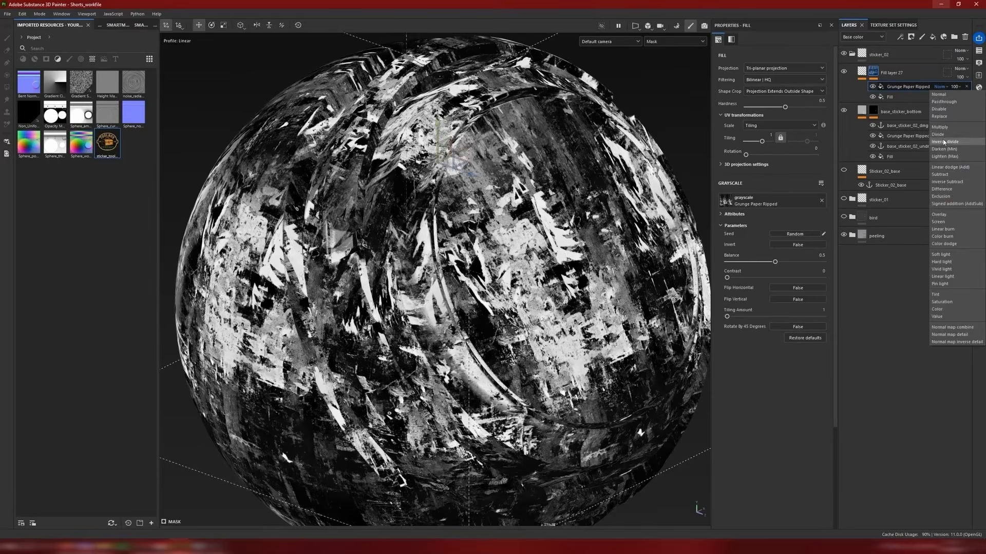
left_click(942, 127)
mouse_move(451, 145)
left_mouse_down()
mouse_move(579, 279)
mouse_move(560, 267)
left_mouse_up()
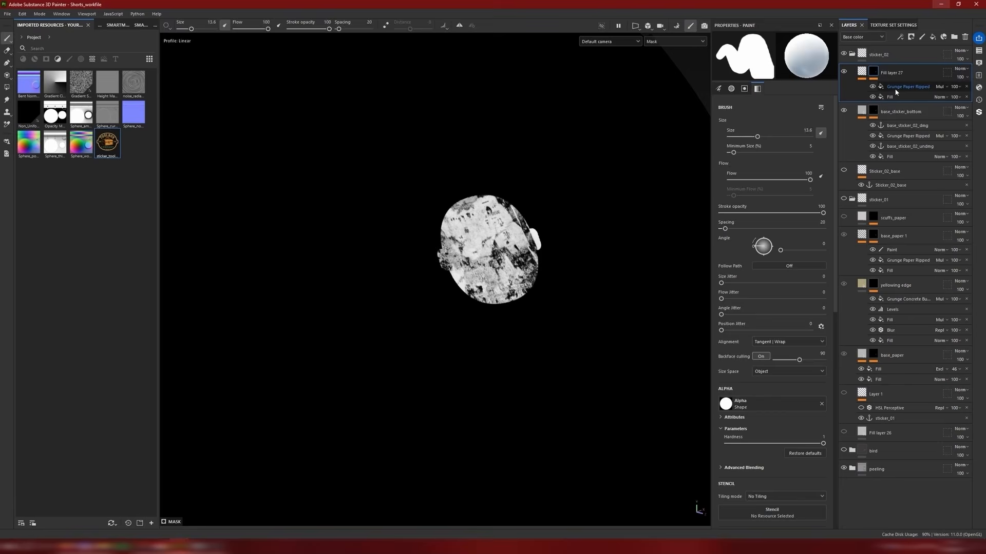
Step: Add a paint effect above the mask's Grunge Paper Ripped fill and rename the logo layer as sticker_color_v2
right_click(895, 90)
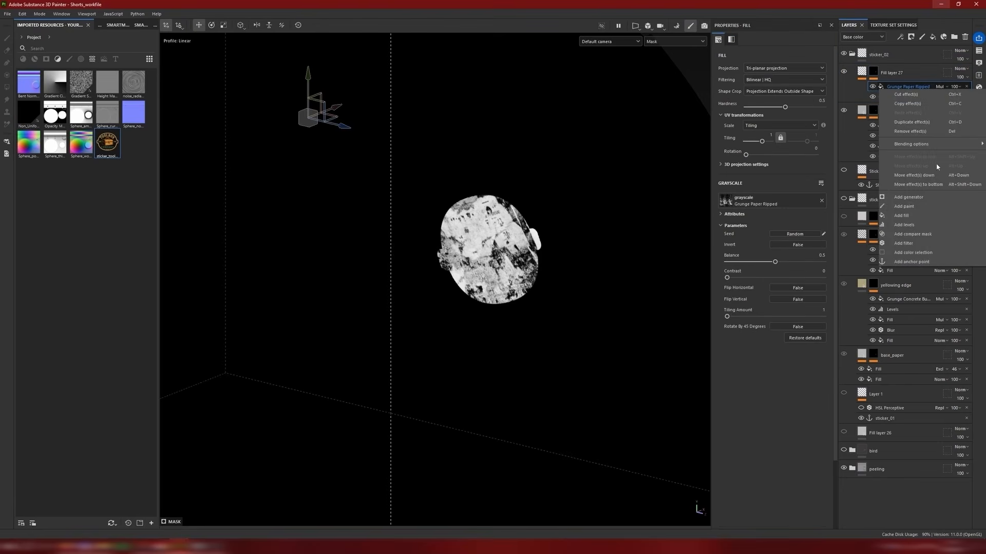
left_click(908, 208)
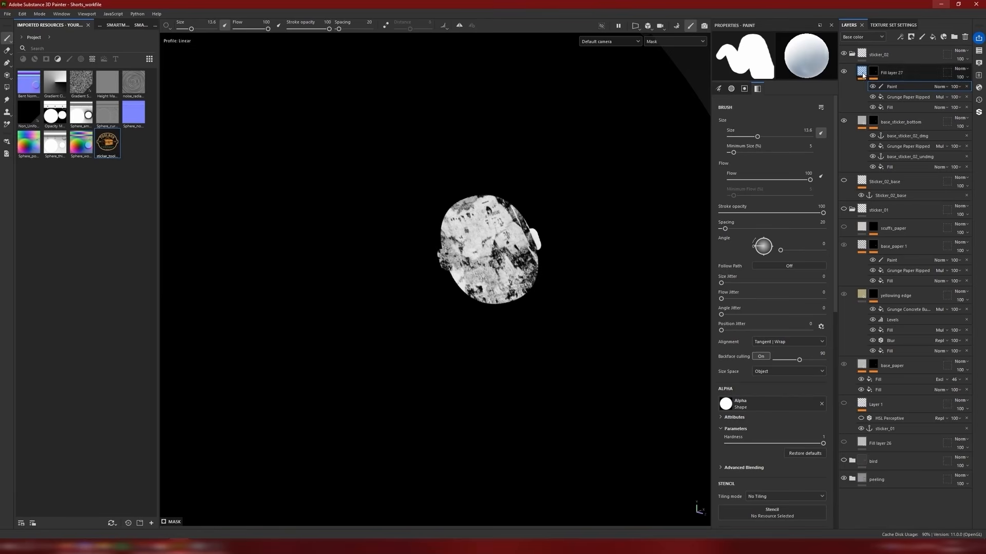
key("m")
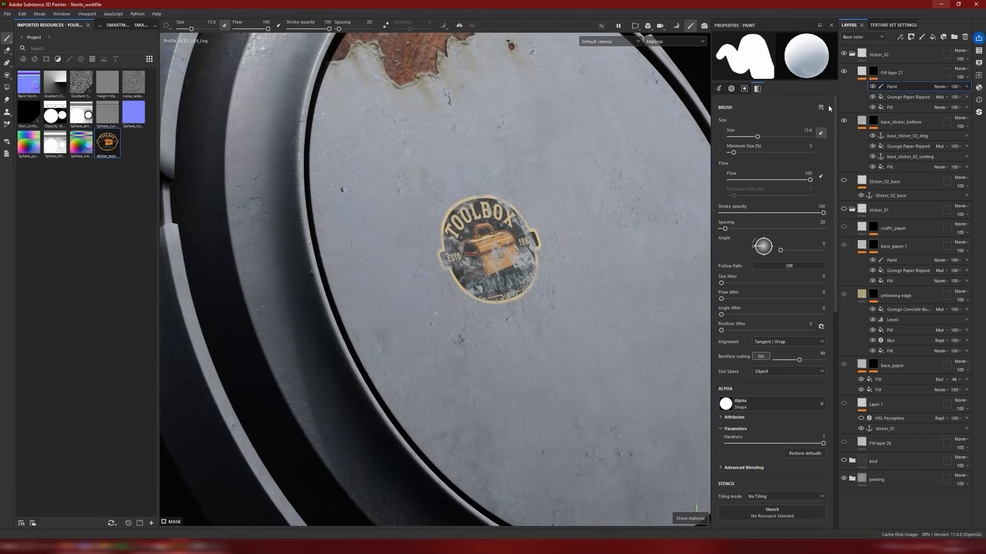
double_click(891, 72)
type("s")
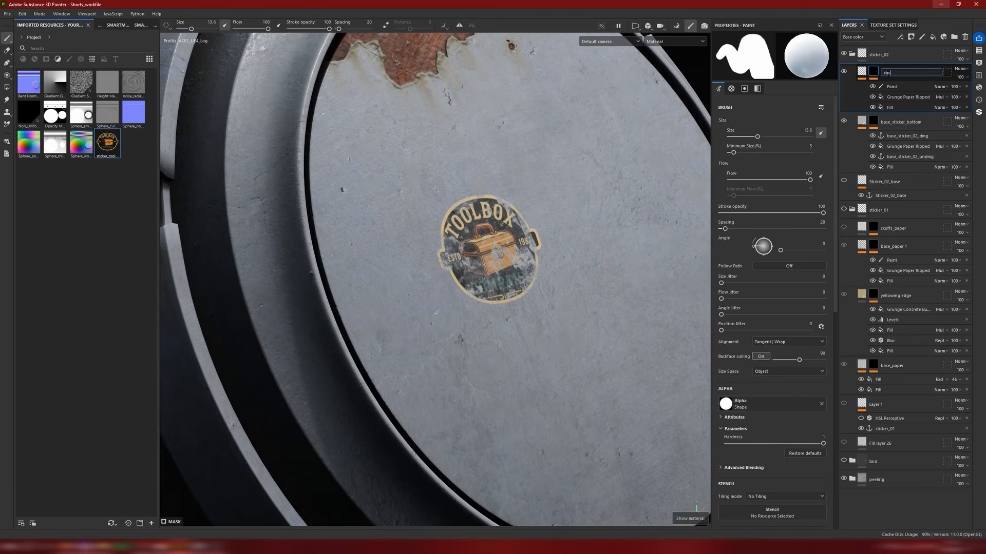
type("t")
type("icker_color_v2")
key("Return")
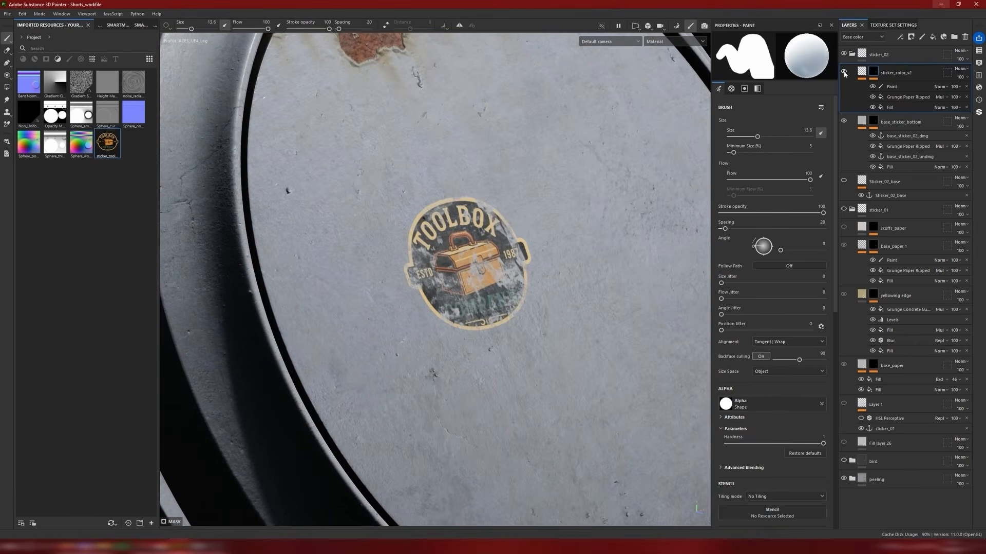
Step: Compare the sticker with and without the sticker_color_v2 layer and examine the worn logo up close
left_click(844, 73)
left_click(844, 73)
left_click(844, 74)
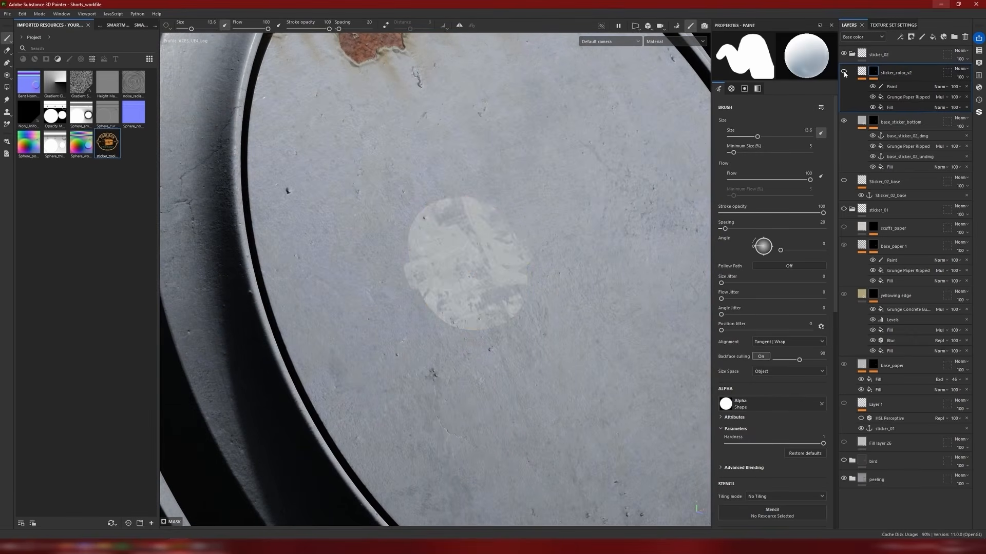
left_click(844, 73)
mouse_move(598, 235)
left_mouse_down("alt")
mouse_move(502, 222)
mouse_move(545, 220)
mouse_move(577, 194)
mouse_move(539, 248)
left_mouse_up("alt")
scroll(528, 221, "down", 3)
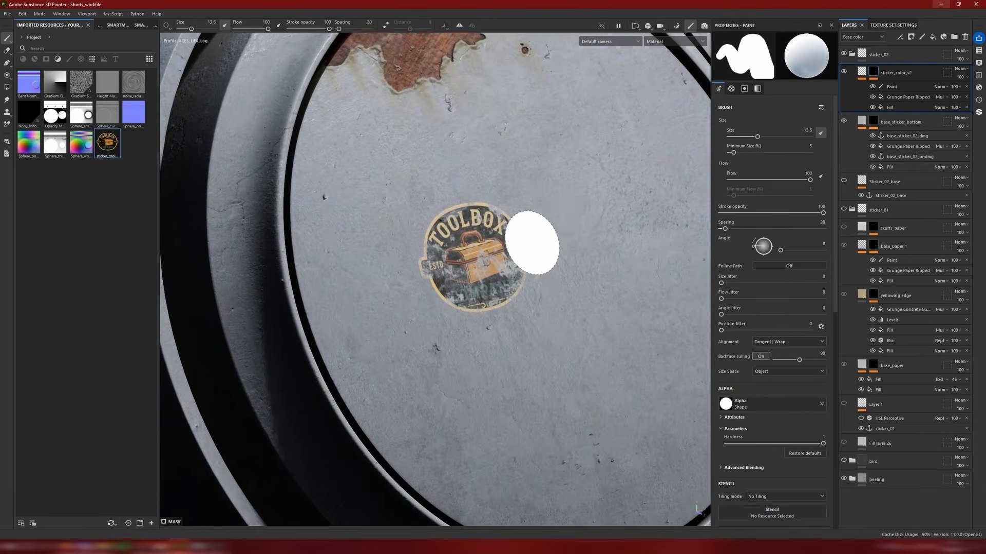
scroll(539, 249, "up", 5)
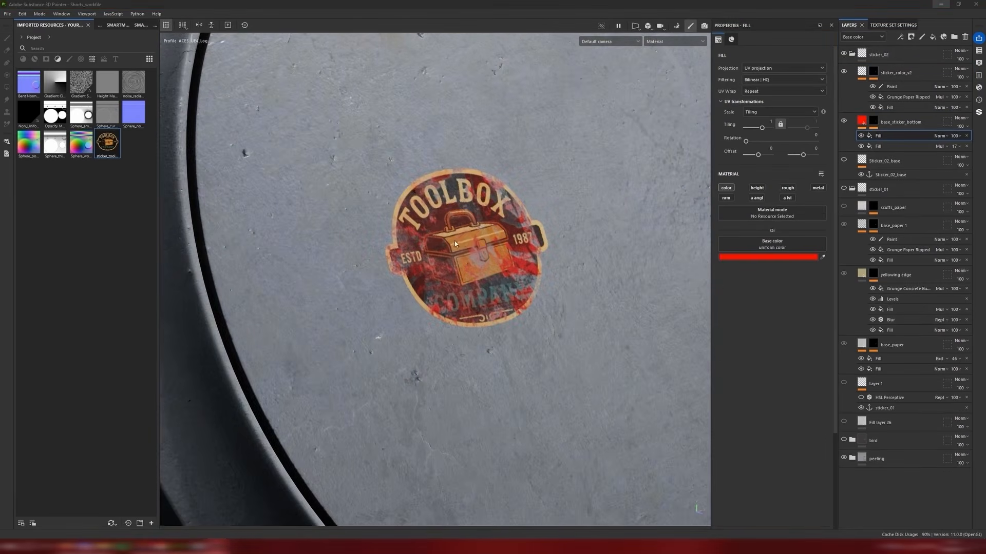
left_click_drag(454, 244, 544, 248, "alt")
scroll(515, 250, "up", 3)
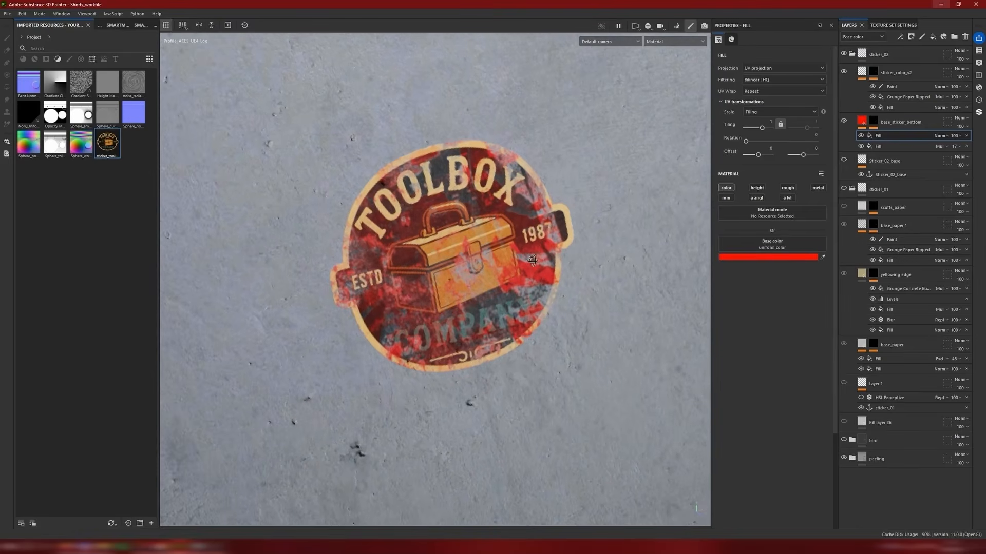
Step: Compare the sticker with and without the red content fill on base_sticker_bottom and remove that fill
left_click(861, 139)
left_click(861, 138)
left_click(861, 138)
left_click(862, 138)
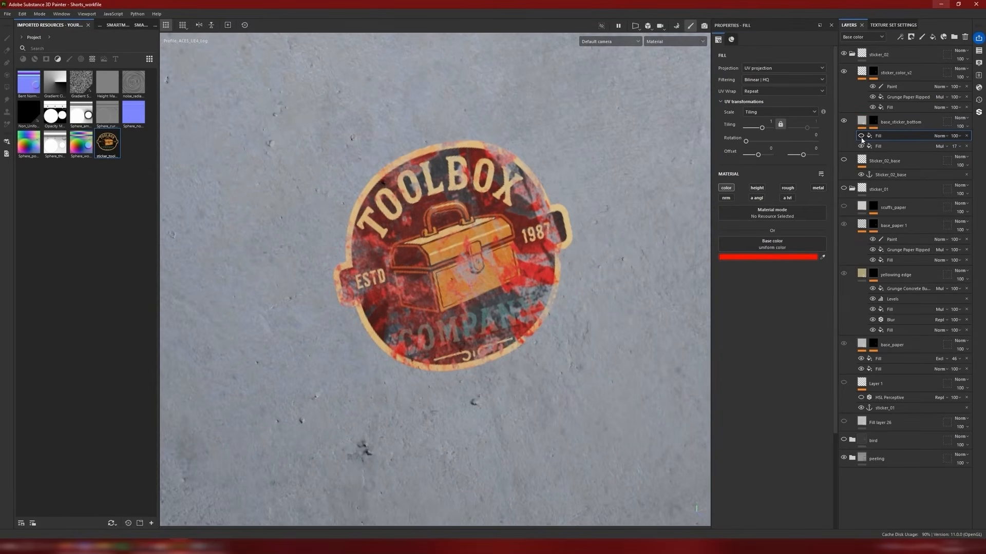
left_click(862, 138)
left_click(861, 138)
left_click(862, 138)
left_click(861, 138)
scroll(490, 253, "down", 3)
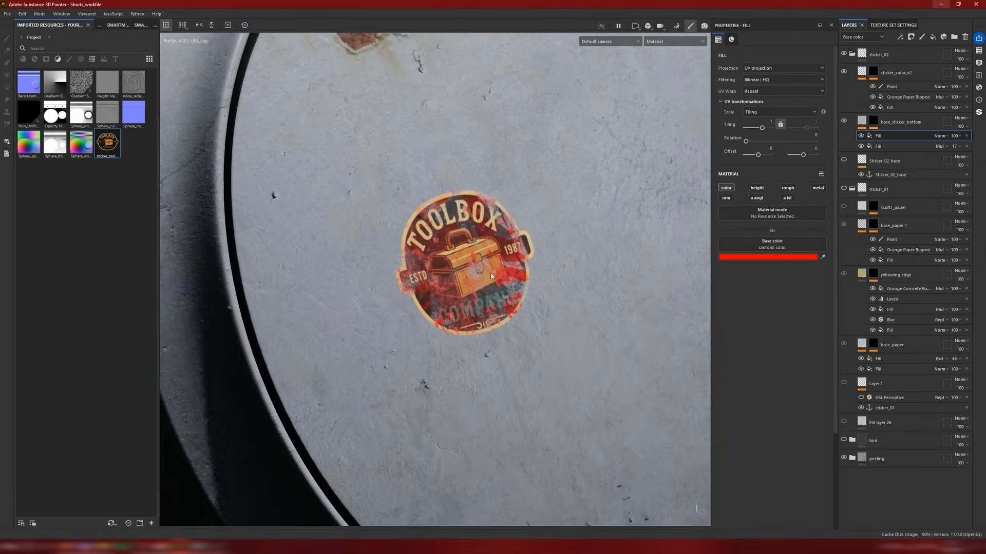
left_click(966, 136)
scroll(487, 282, "down", 3)
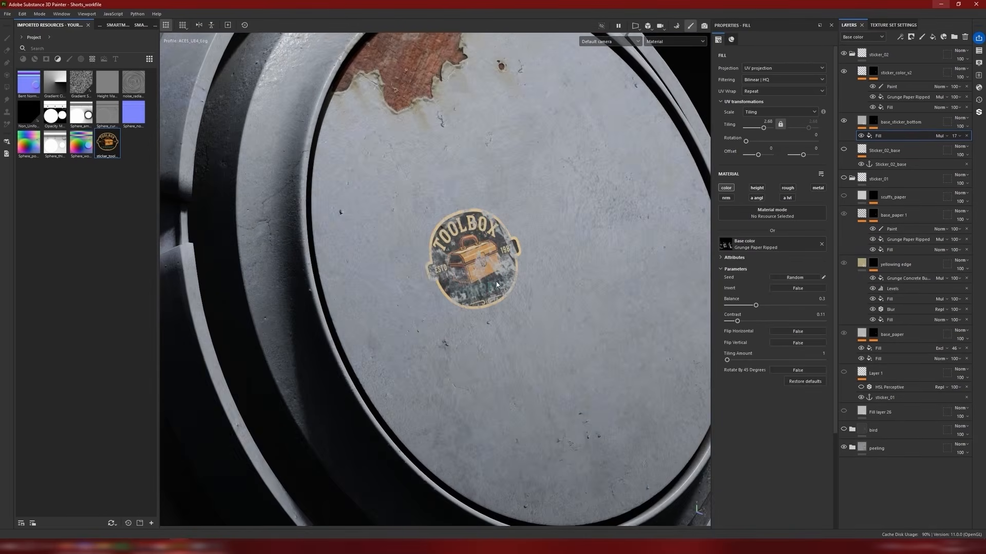
Step: Select the base_sticker_bottom layer and examine the sticker's relief and surface finish from several angles and distances
left_click_drag(487, 282, 508, 272, "alt")
scroll(510, 272, "up", 3)
right_click_drag(510, 272, 492, 263, "shift")
left_click(900, 122)
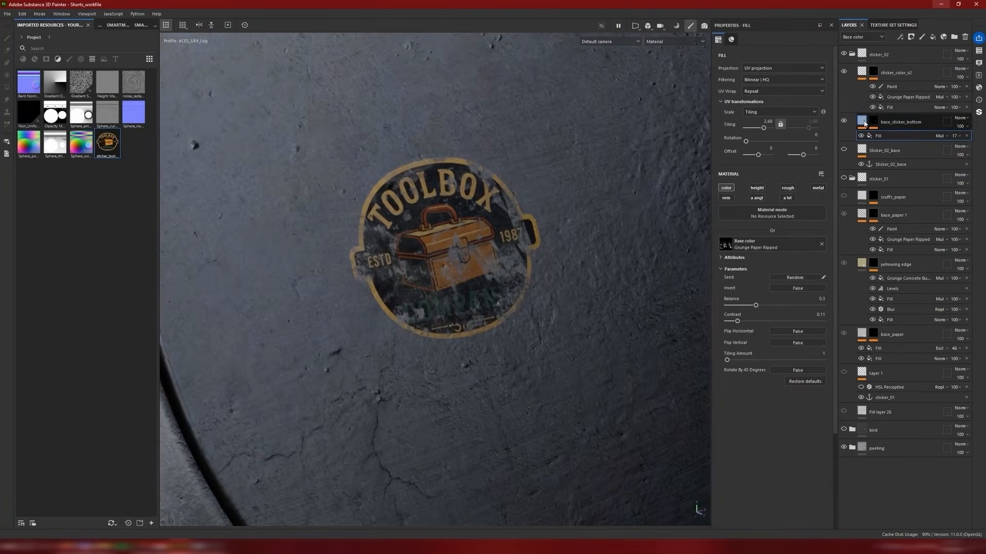
left_click_drag(478, 241, 496, 237, "alt")
middle_click_drag(496, 237, 523, 253, "alt")
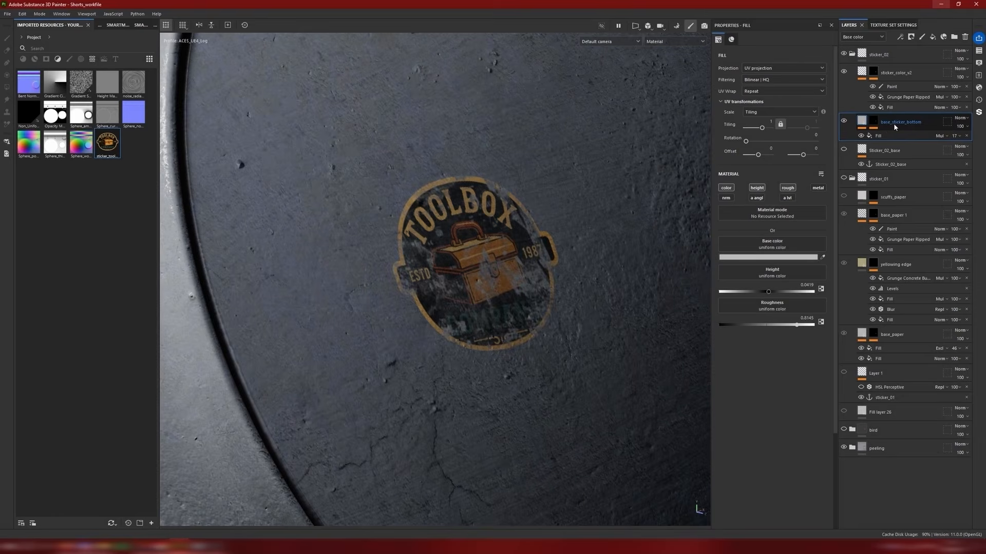
right_click_drag(667, 176, 534, 245, "shift")
scroll(528, 211, "down", 4)
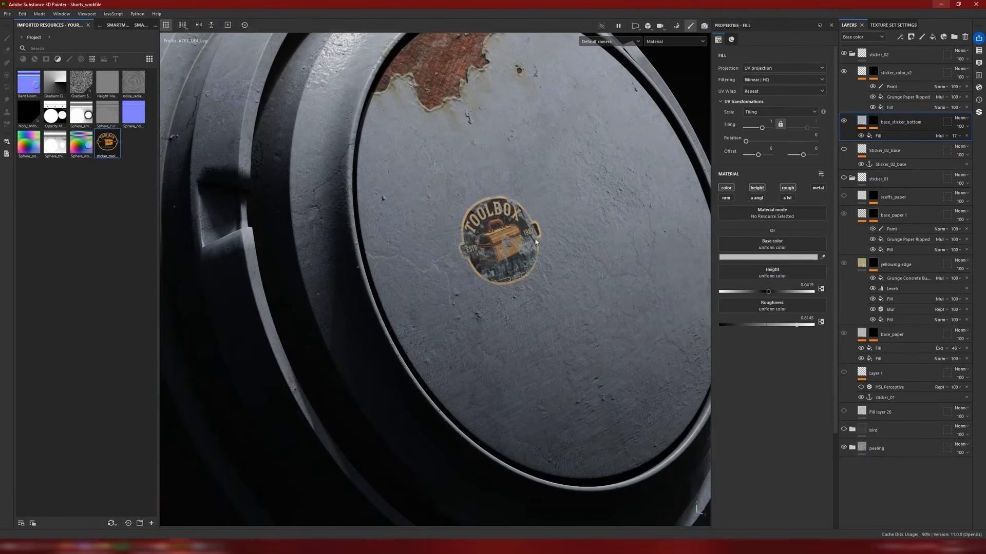
scroll(534, 245, "up", 3)
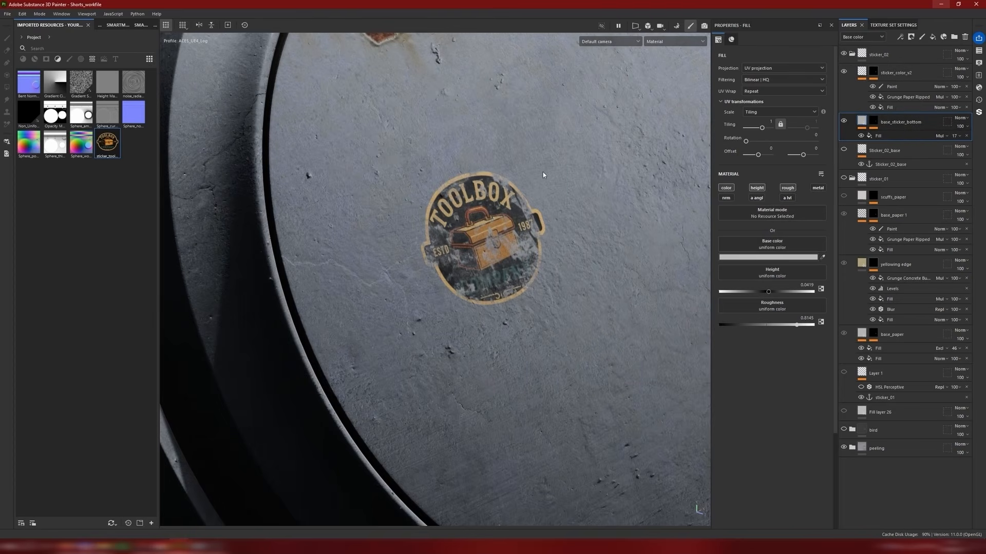
Step: Hide the sticker_color_v2 layer and add a color-only fill layer above base_sticker_bottom
left_click(873, 71)
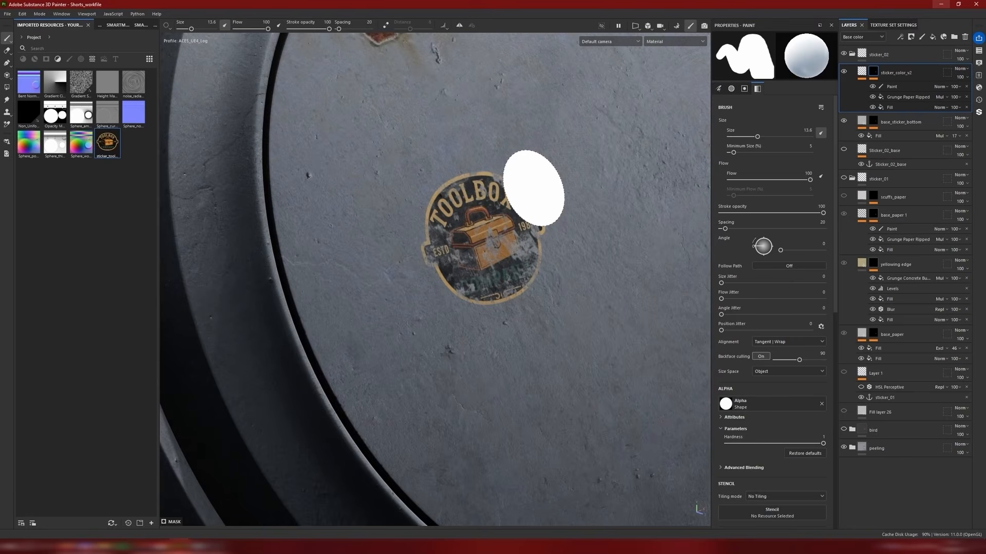
left_click(843, 72)
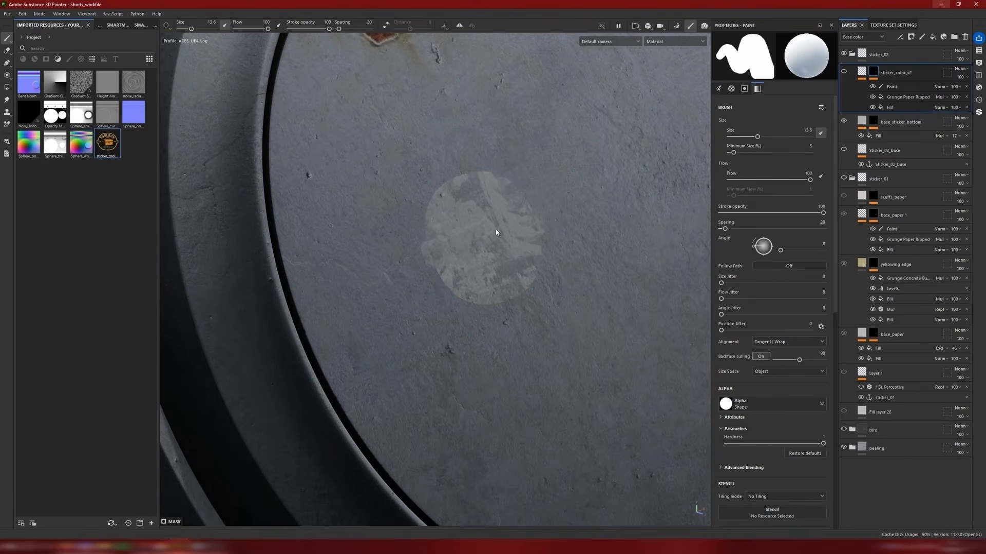
right_click_drag(495, 233, 518, 232, "shift")
middle_click_drag(518, 232, 550, 230, "alt")
scroll(480, 206, "up", 4)
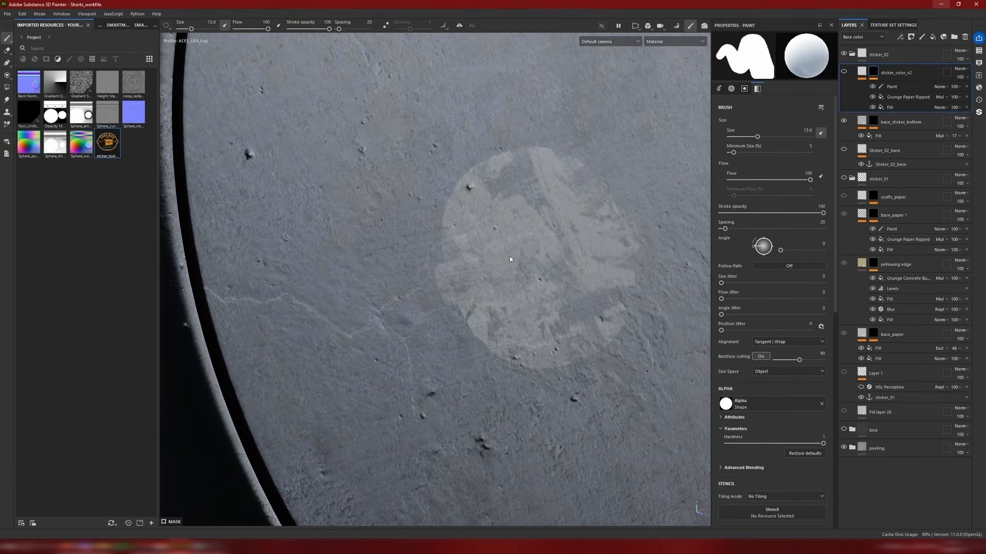
left_click(914, 124)
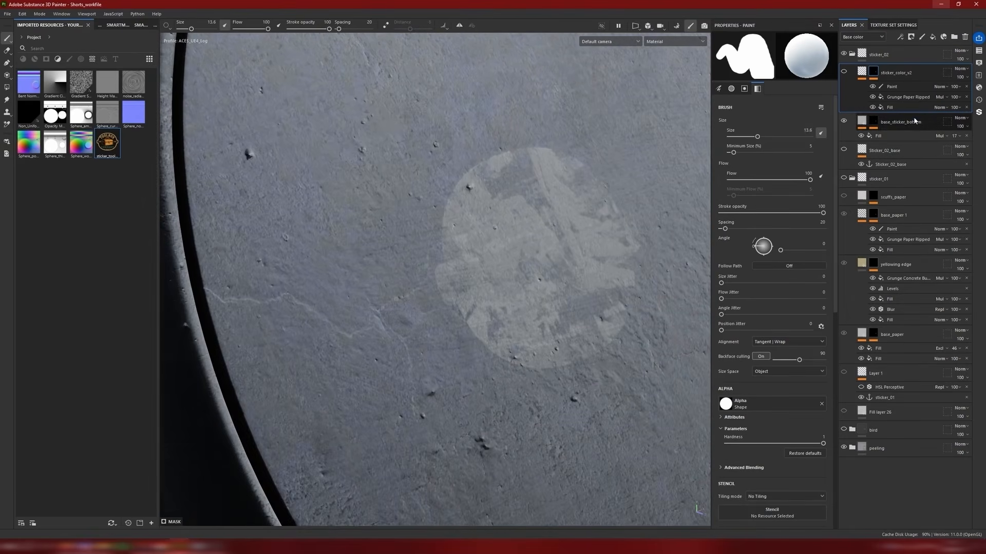
left_click(933, 37)
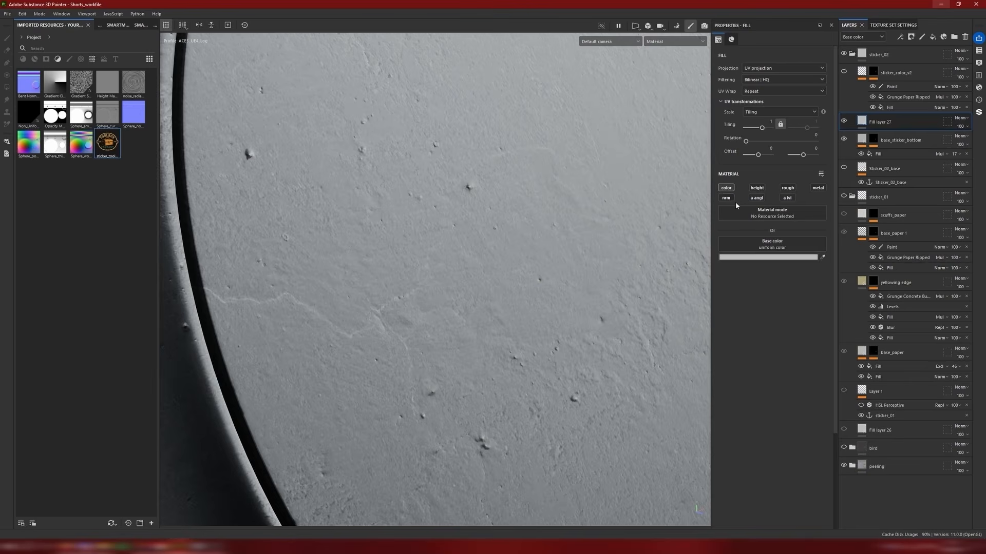
Step: Set the new fill layer's base color to a pale yellowish grey, B9B5A6
left_click(781, 258)
left_click_drag(859, 368, 856, 361)
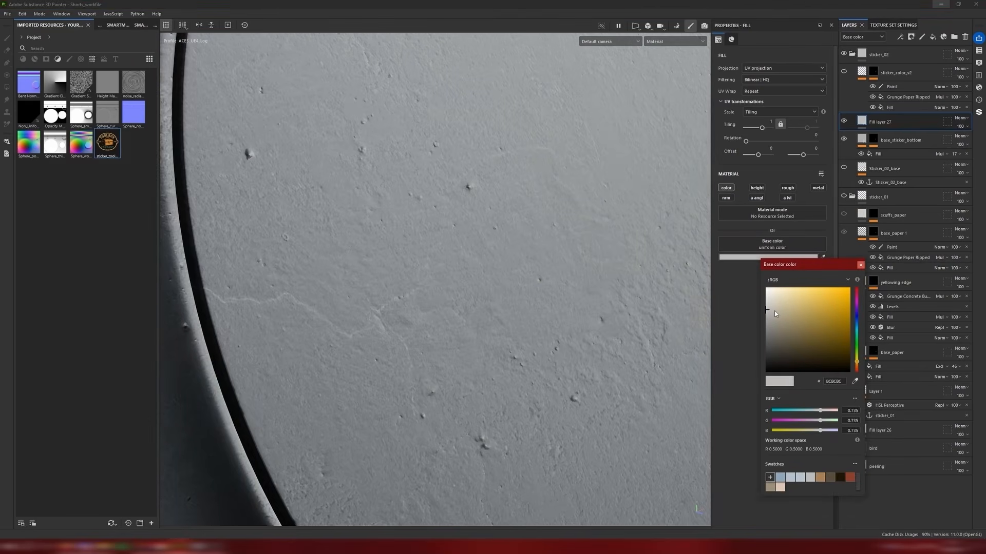
left_click(774, 310)
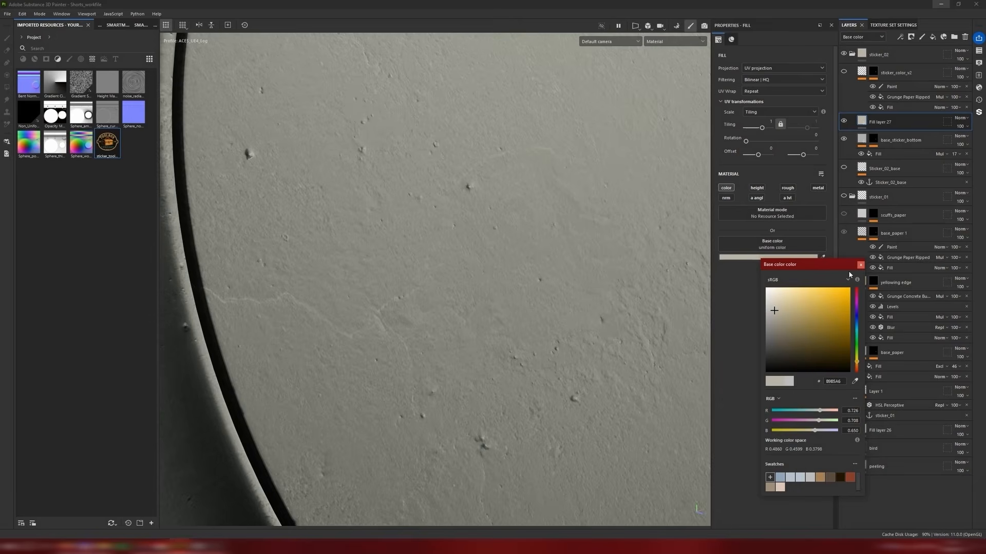
left_click(860, 265)
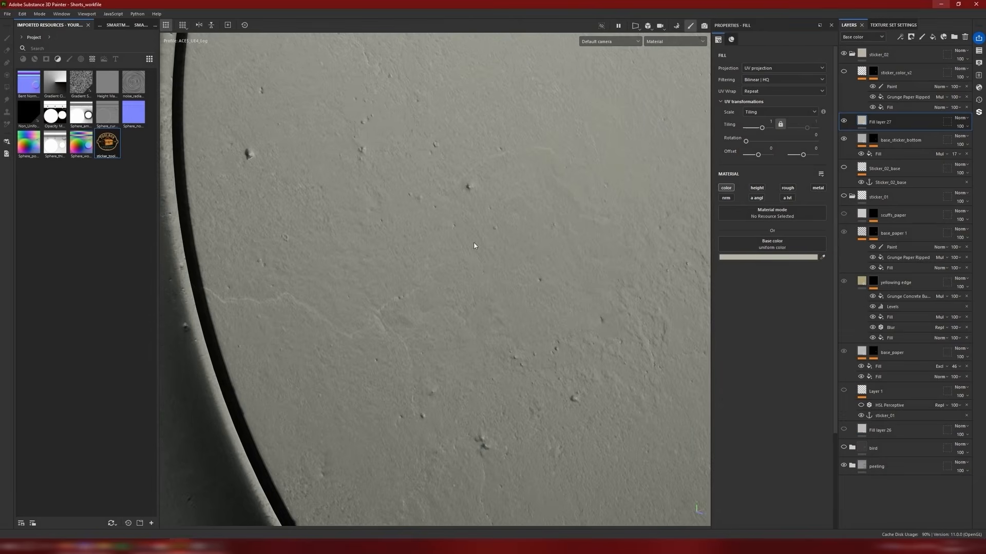
Step: Give the fill layer a black mask and rename the layer as yellow_edges_sticker2
right_click(862, 122)
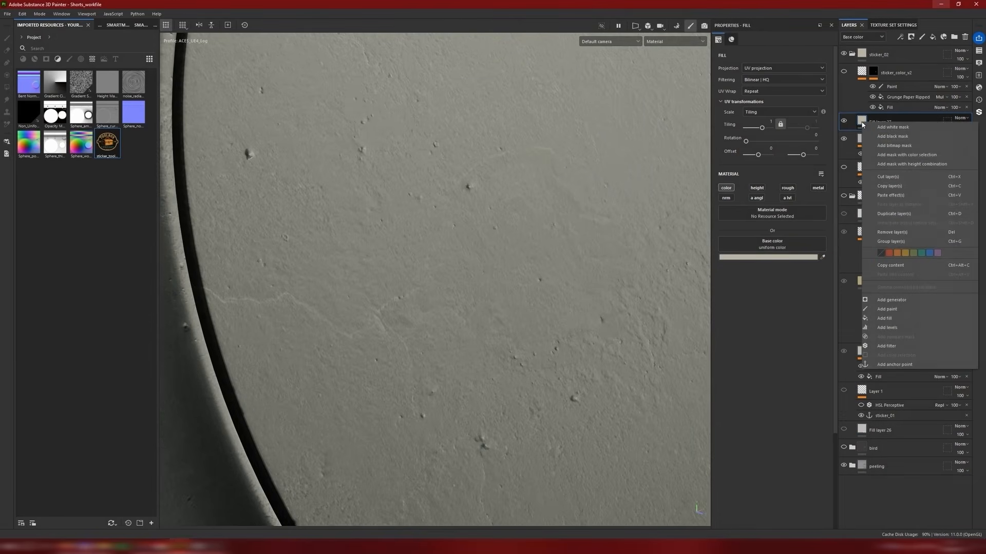
left_click(894, 137)
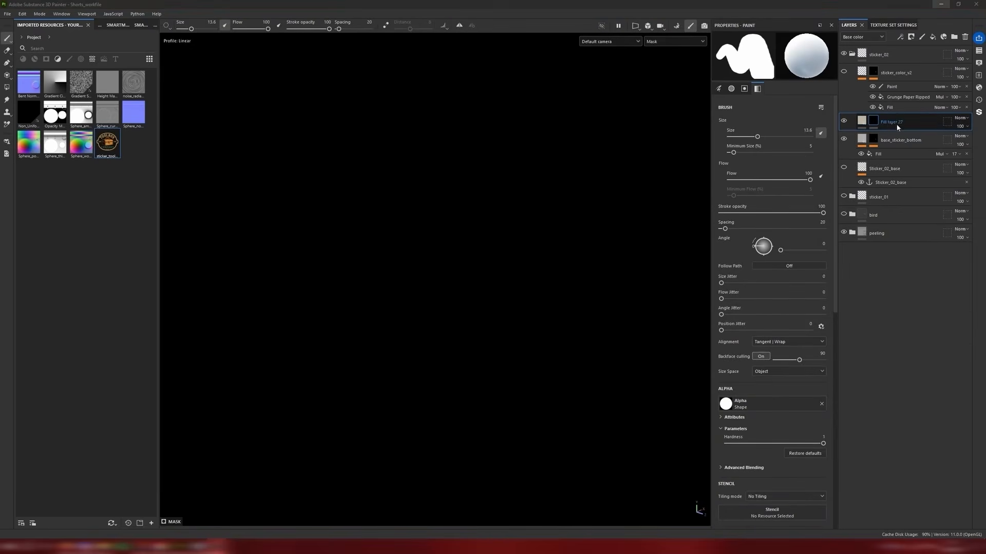
double_click(897, 125)
type("yellow_edges_s")
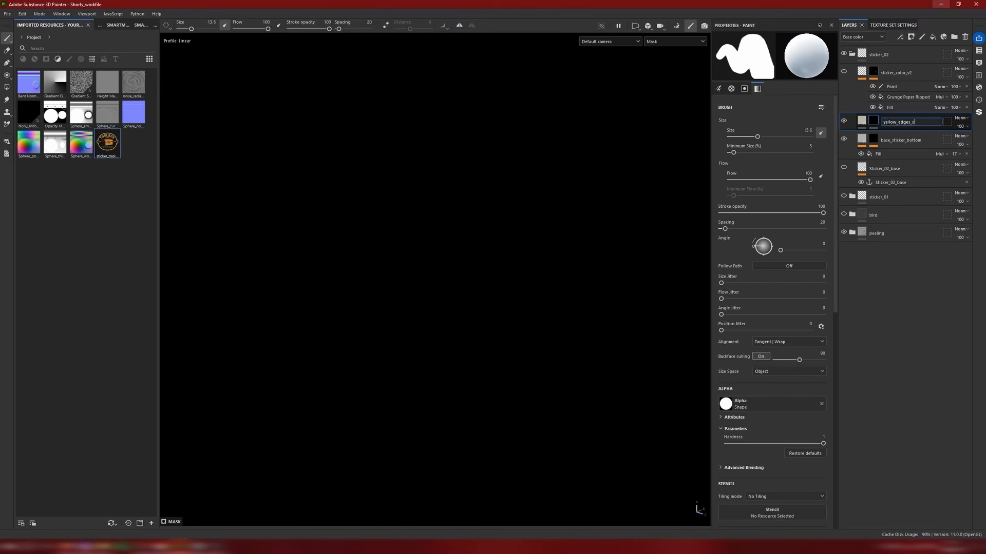
type("ticker2")
key("Return")
Step: Add a fill to the yellow_edges_sticker2 mask, source it from the base_sticker_02_dmg anchor point and invert its levels
right_click(875, 118)
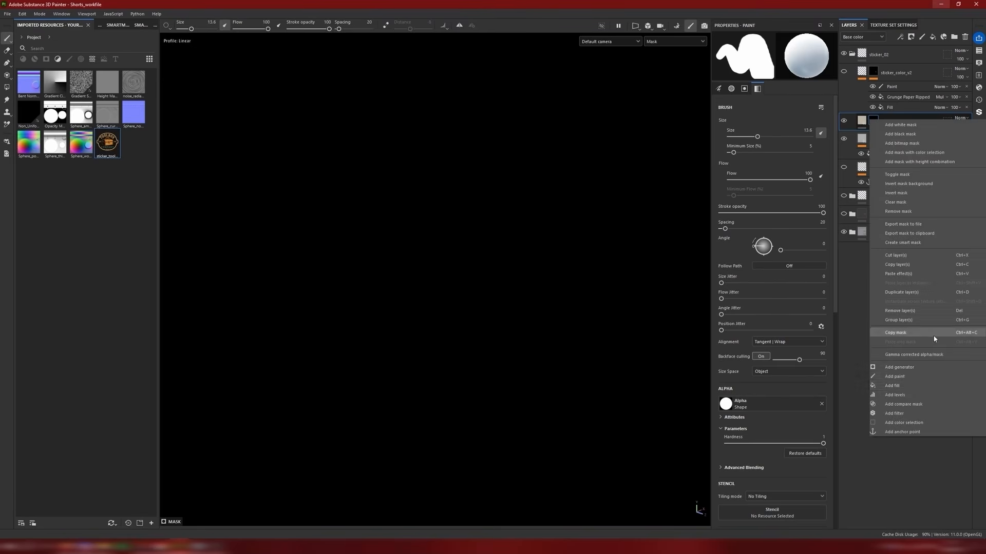
left_click(908, 387)
left_click(771, 191)
left_click(843, 202)
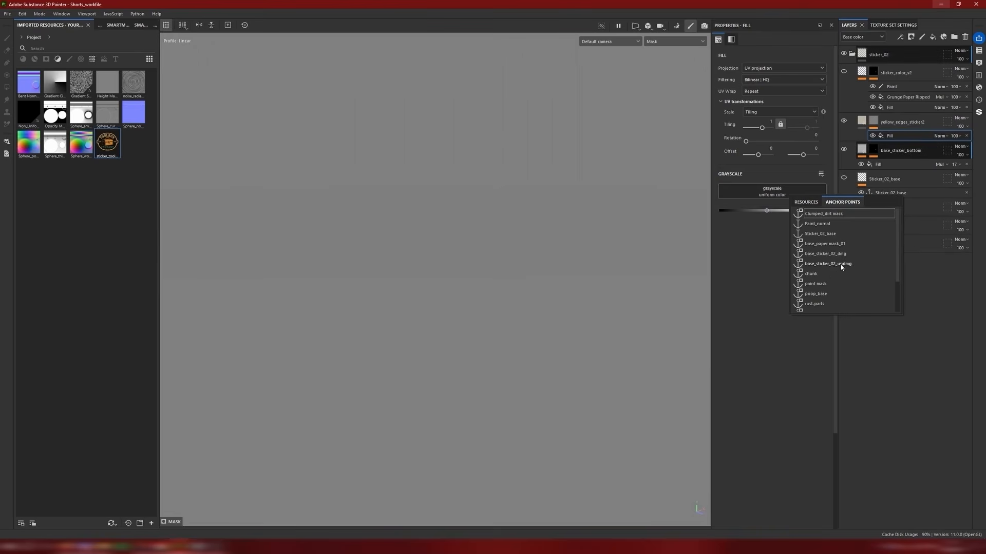
left_click(835, 263)
left_click(800, 192)
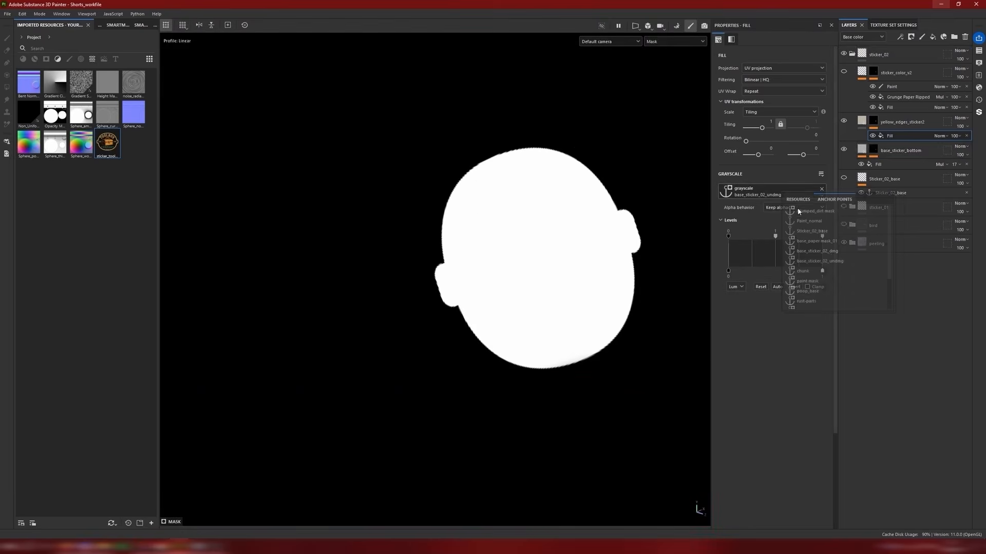
left_click(826, 254)
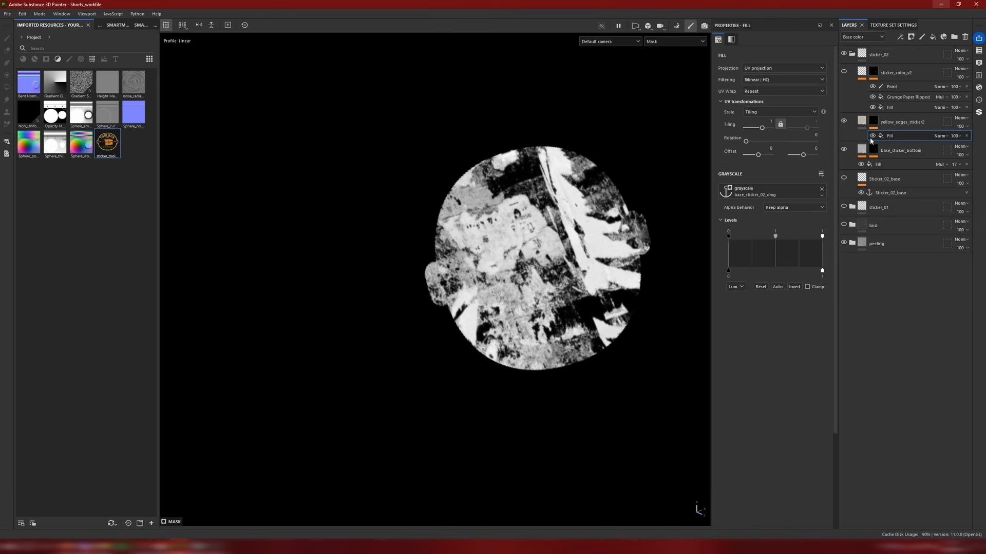
right_click(885, 138)
left_click(794, 287)
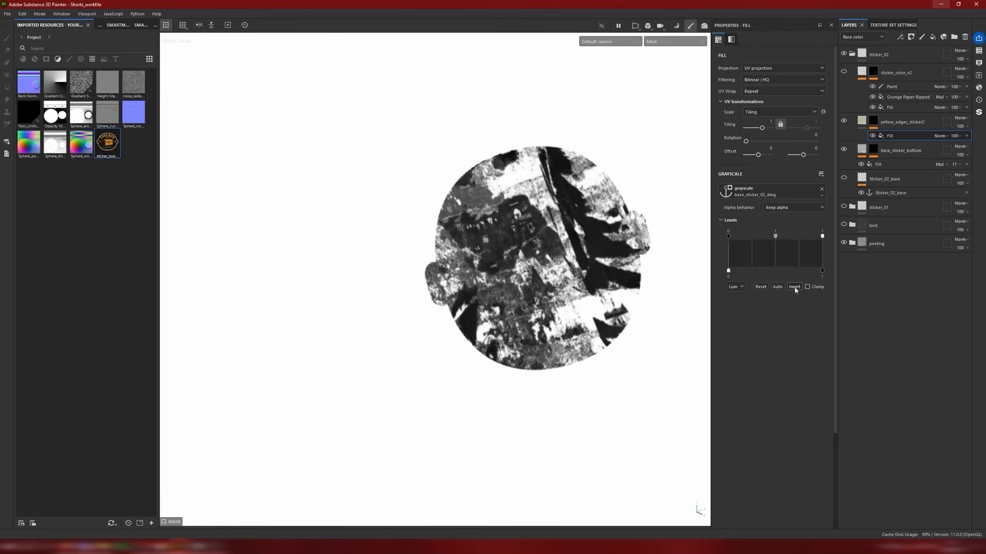
Step: Add a Blur filter above the anchored fill in the yellow_edges_sticker2 mask
scroll(476, 216, "up", 4)
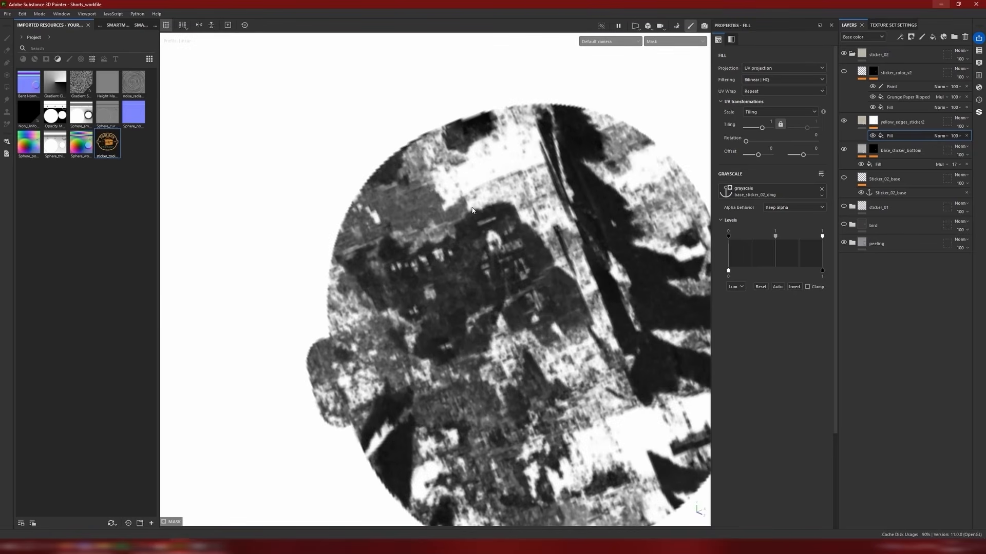
scroll(479, 210, "up", 2)
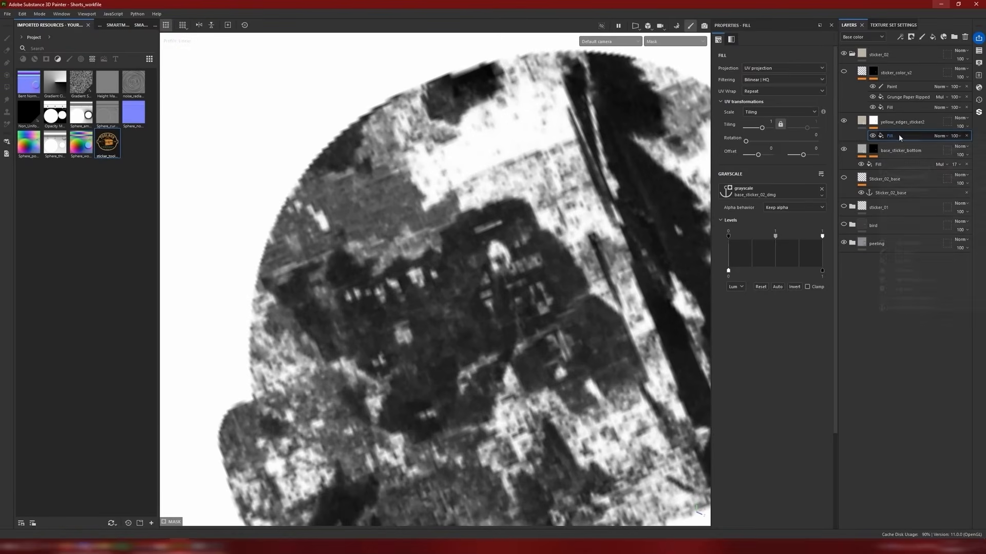
right_click(879, 136)
left_click(905, 289)
left_click(774, 60)
left_click(777, 117)
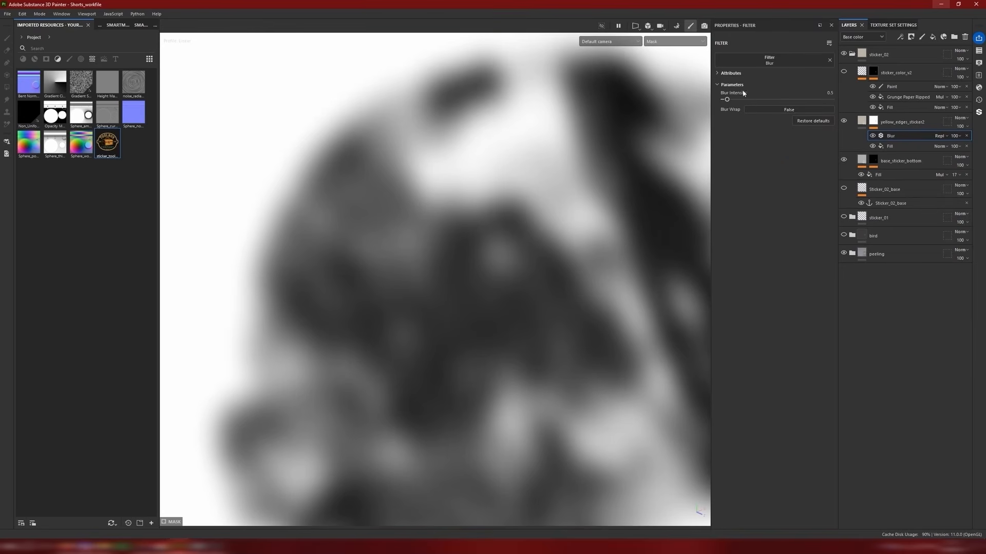
Step: Copy the anchored fill above the Blur filter and set the copy's blending mode to Multiply
left_click(898, 146)
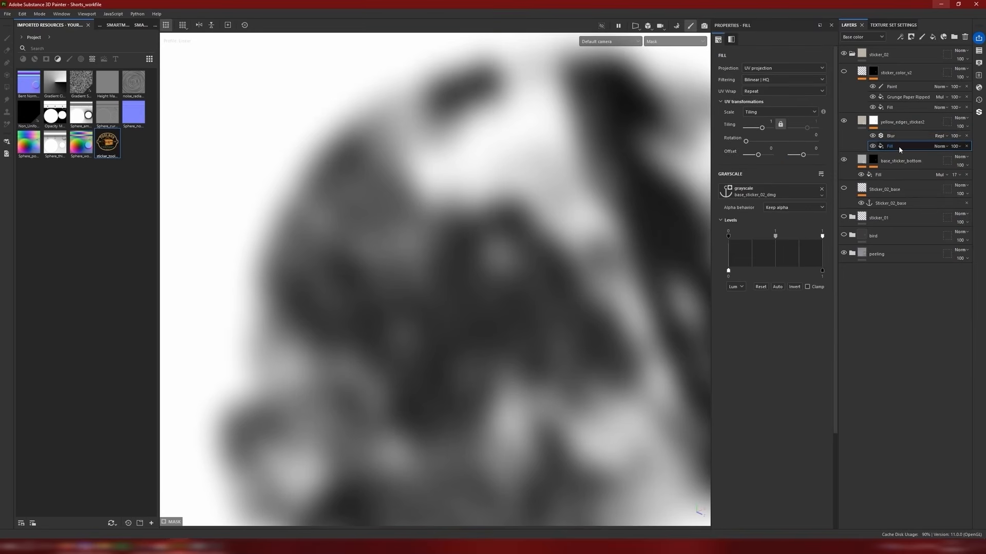
key("ctrl+c")
left_click(897, 138)
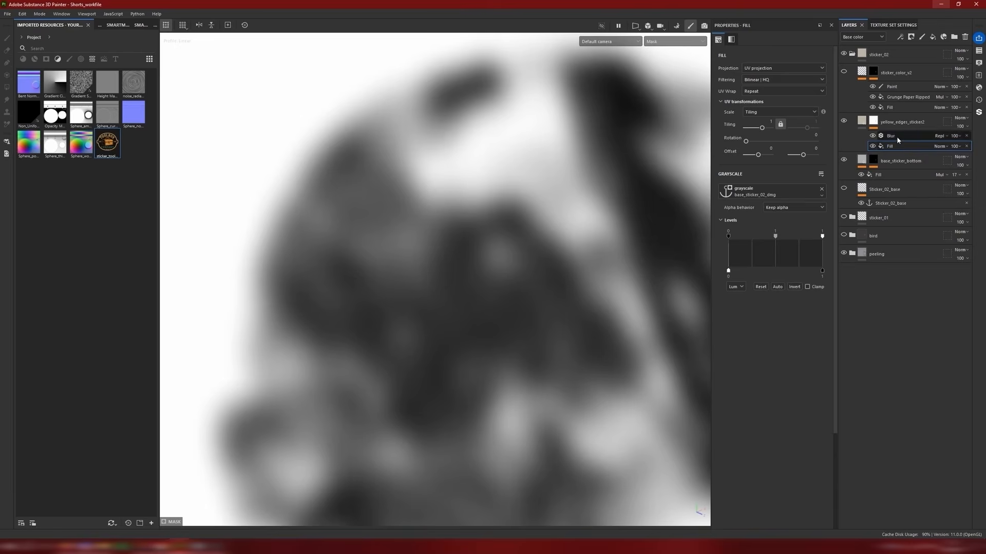
key("ctrl+v")
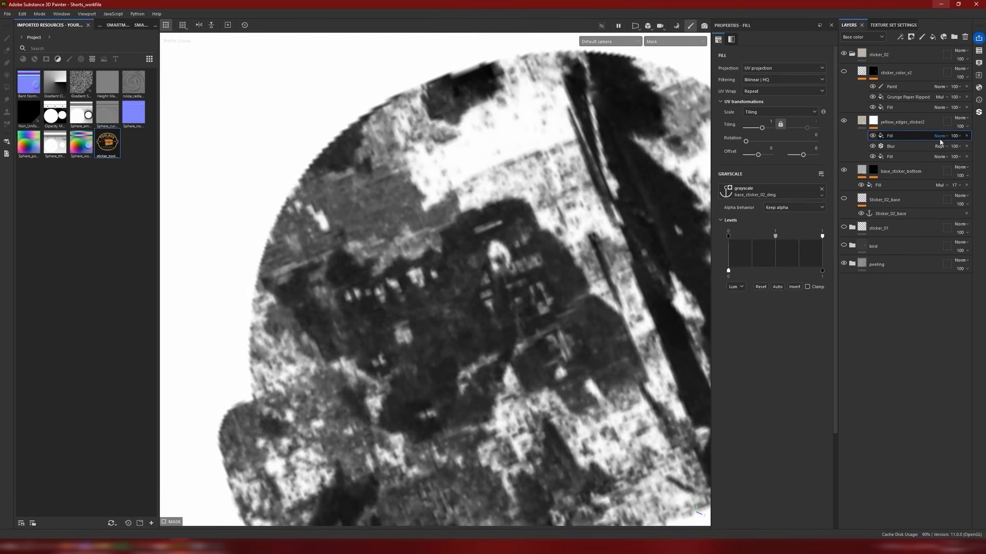
left_click(940, 137)
left_click(938, 180)
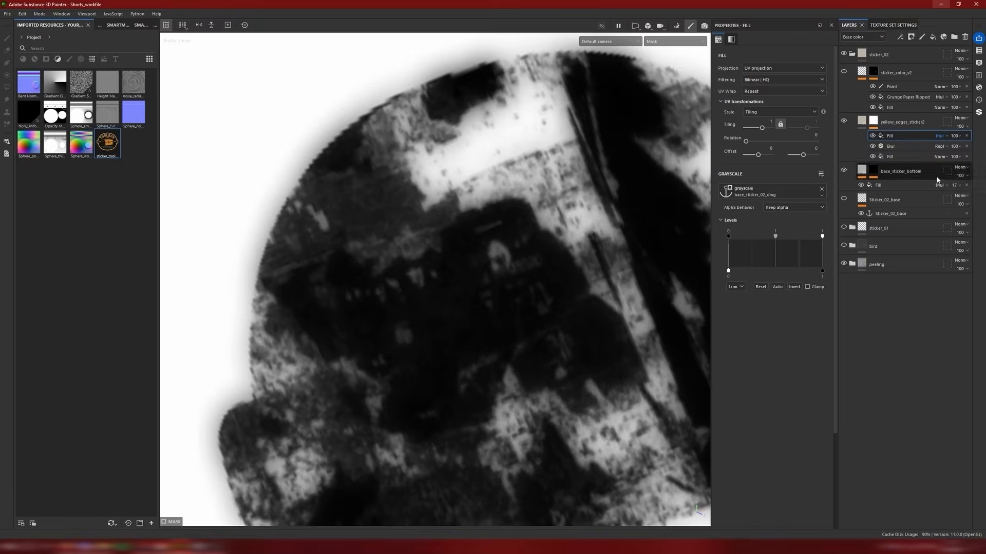
Step: Invert the levels of the multiplied fill above the Blur filter to isolate the sticker's edges
scroll(544, 221, "down", 10)
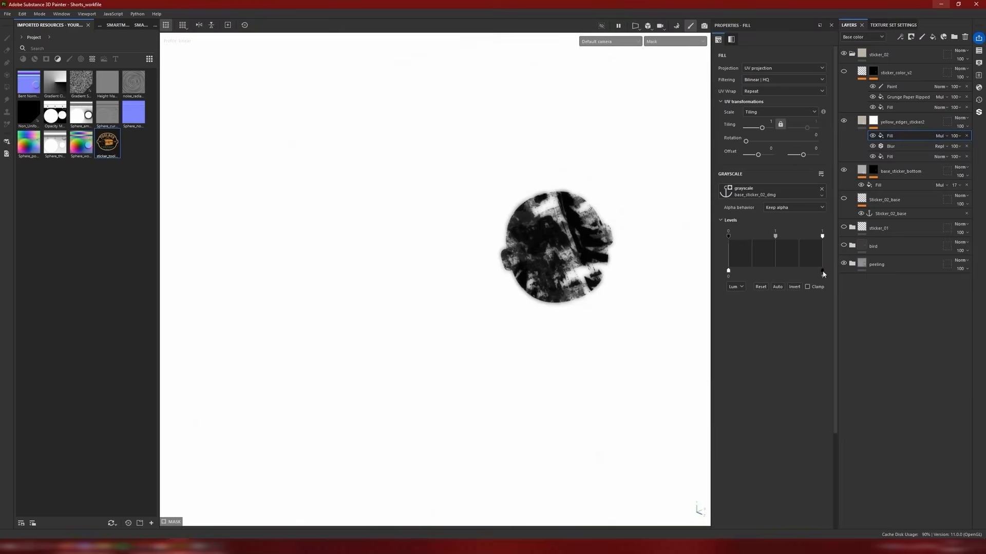
left_click(794, 287)
scroll(552, 216, "up", 10)
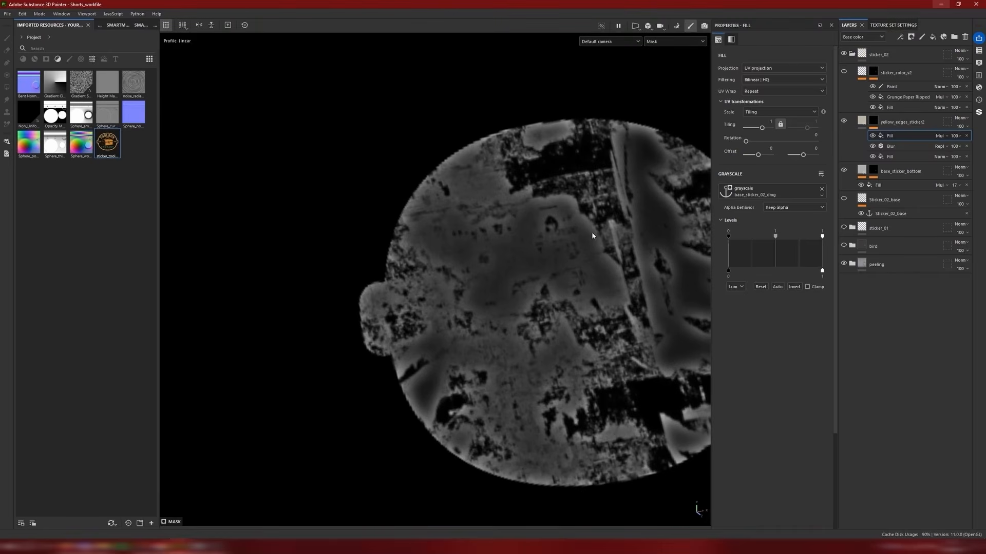
Step: Add a Levels effect on top of the mask stack, with the input black point at 0.181 and white point at 0.61
right_click(880, 136)
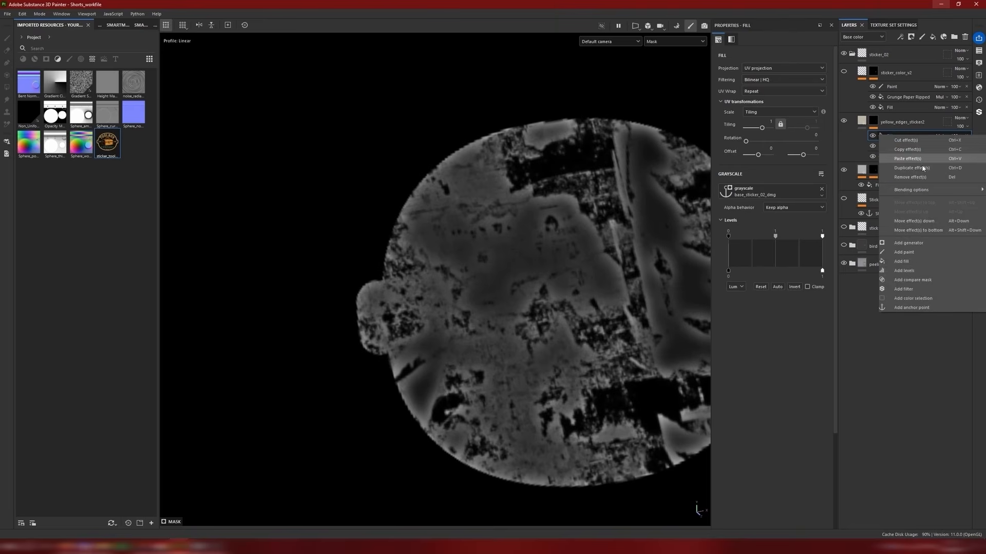
left_click(905, 271)
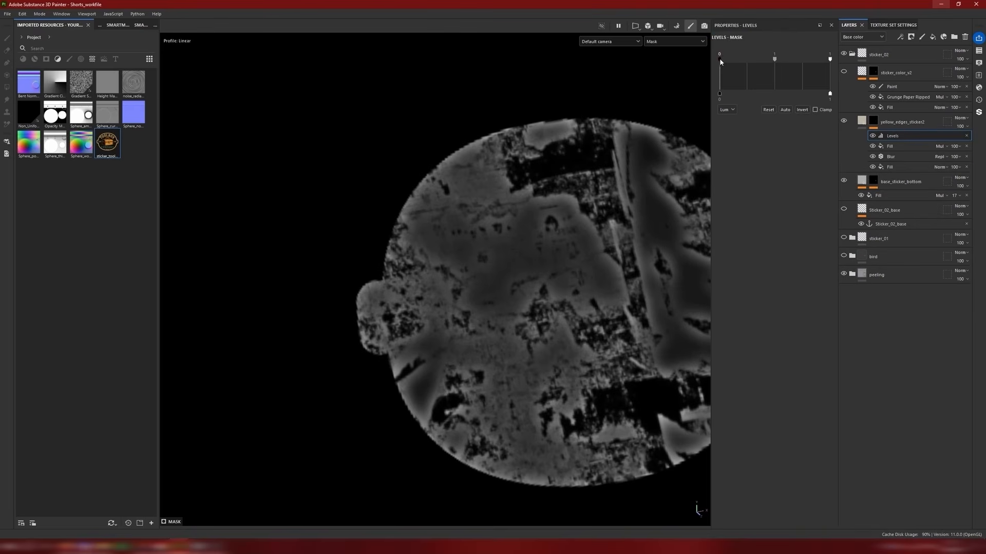
left_click_drag(719, 58, 739, 58)
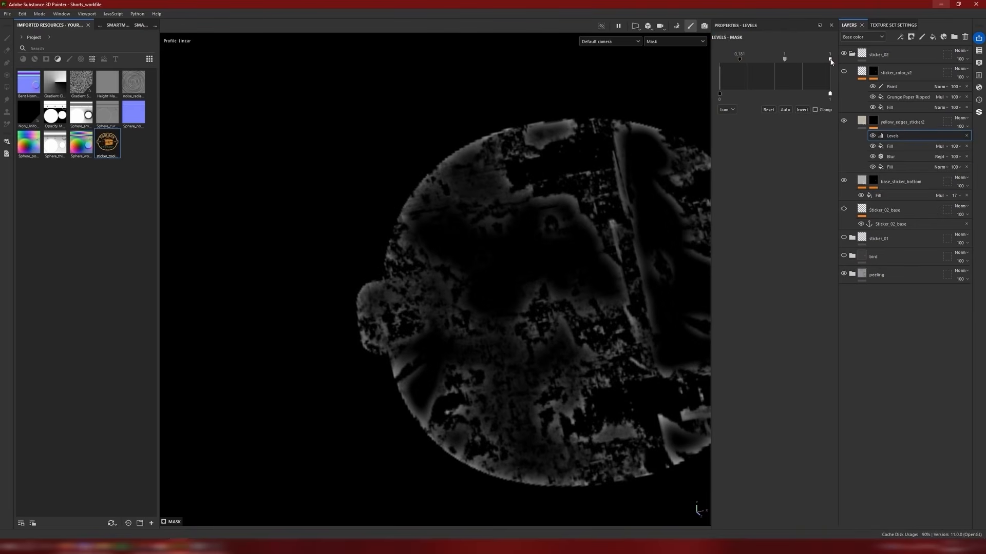
left_click_drag(830, 59, 787, 59)
Step: Examine the yellowed sticker edges up close and from a distance, in the material view and in the base color channel
scroll(558, 226, "down", 3)
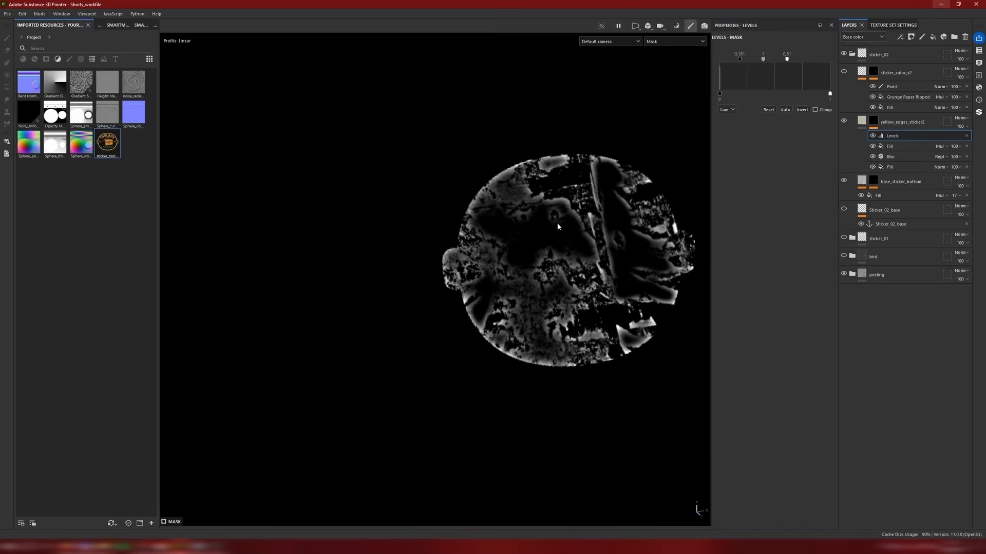
left_click_drag(558, 227, 576, 237, "alt")
middle_click_drag(576, 237, 534, 247, "alt")
key("m")
scroll(572, 226, "up", 3)
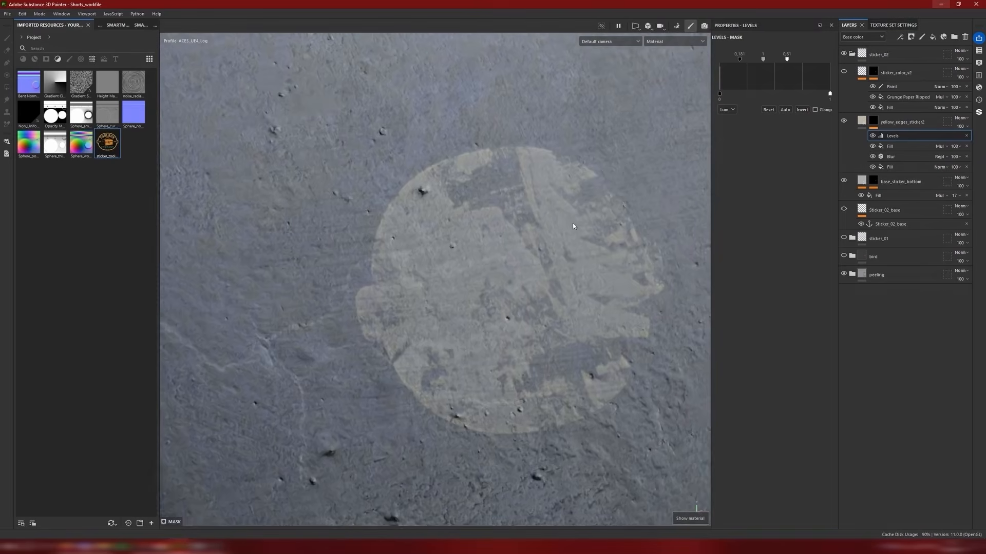
left_click(672, 41)
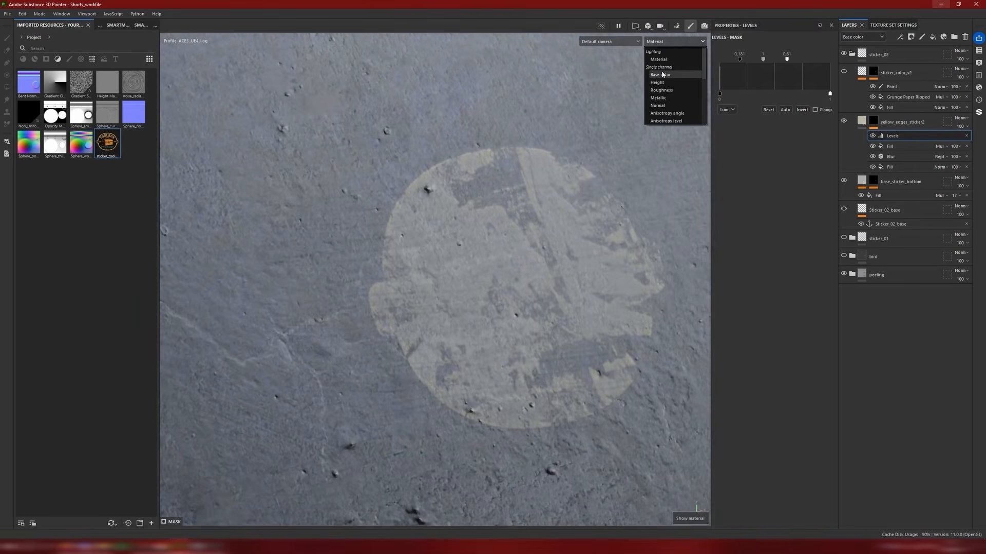
left_click(661, 75)
right_click(862, 120)
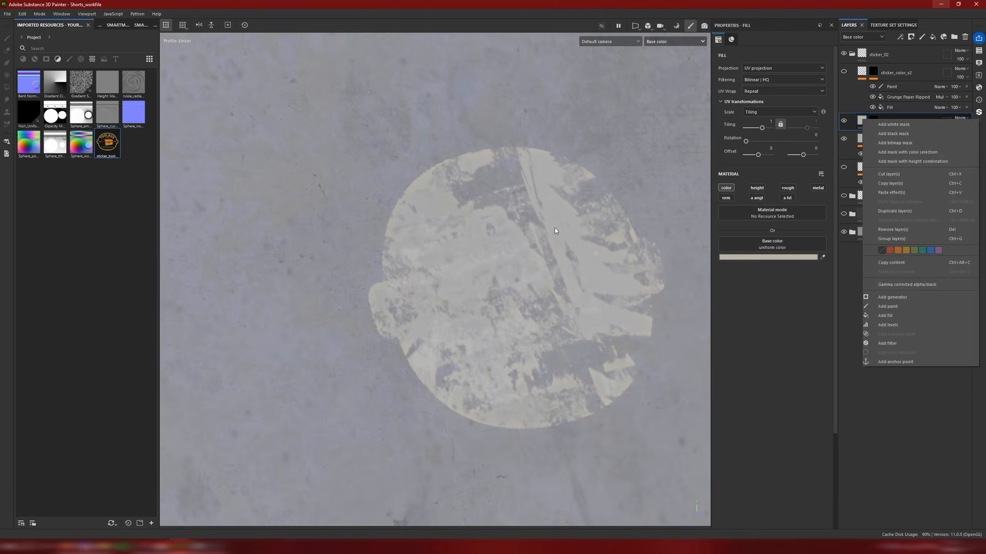
middle_click_drag(554, 227, 538, 242, "alt")
scroll(489, 226, "up", 3)
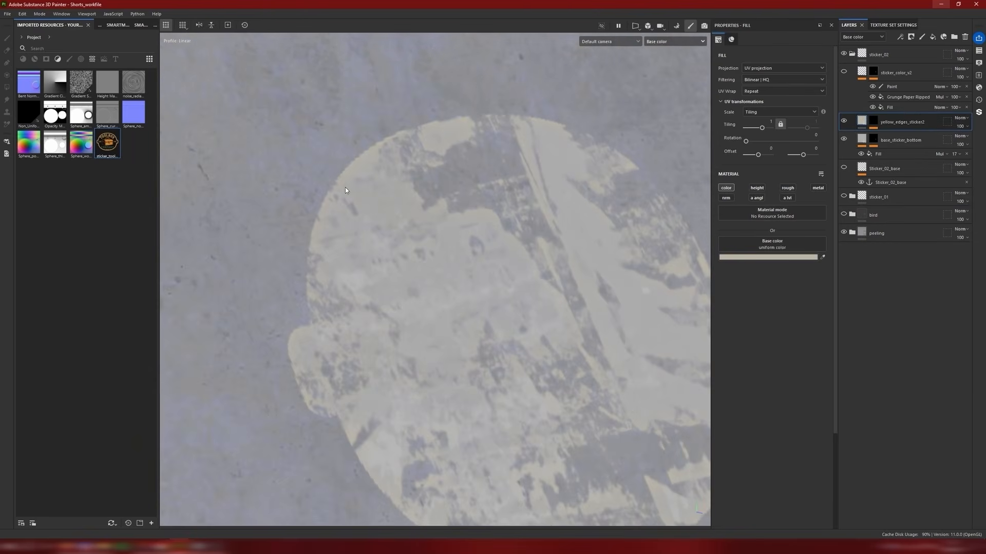
left_click_drag(317, 352, 274, 378, "alt")
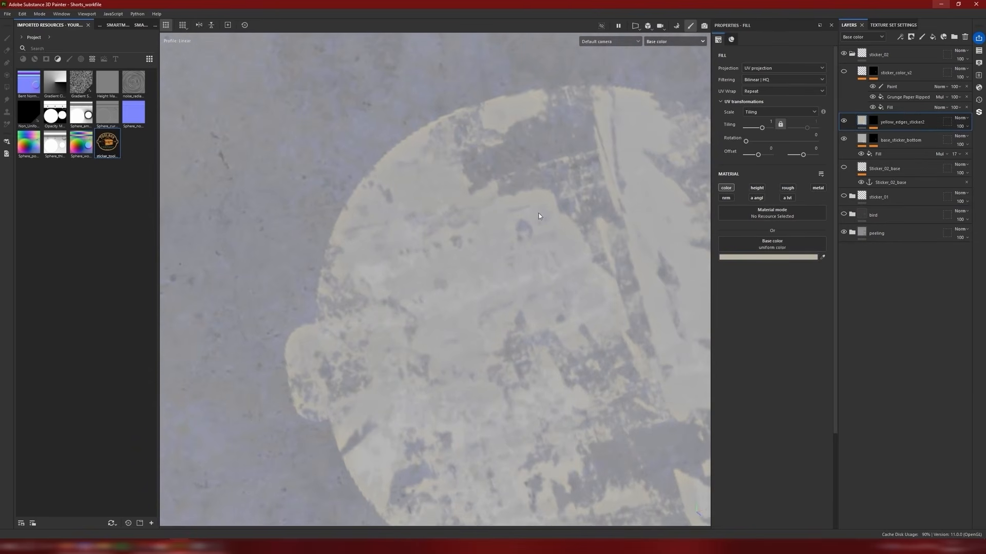
scroll(598, 283, "down", 6)
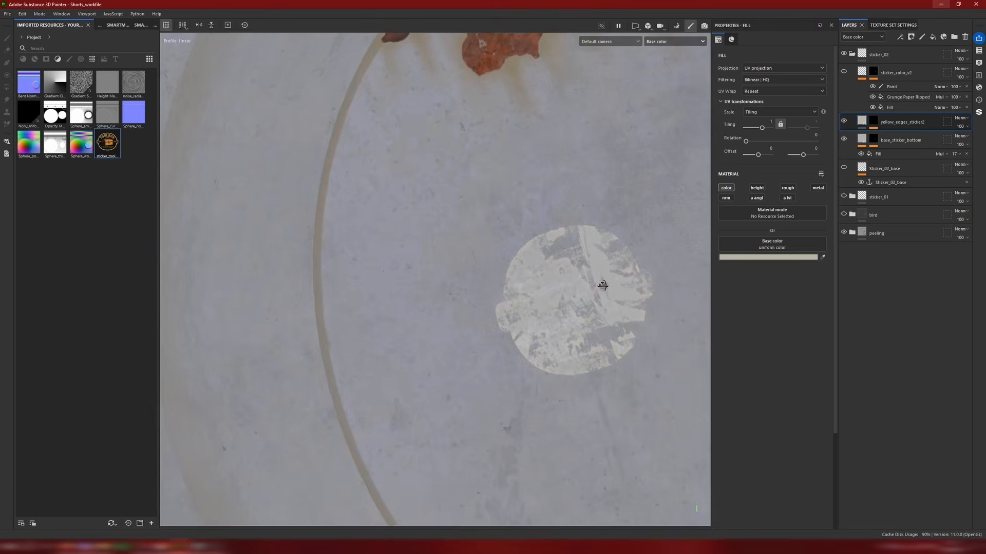
Step: Compare the yellowed sticker edges in the base color view with the ripped sticker reference photo on Vecteezy
scroll(591, 285, "up", 3)
middle_click_drag(587, 284, 574, 283, "alt")
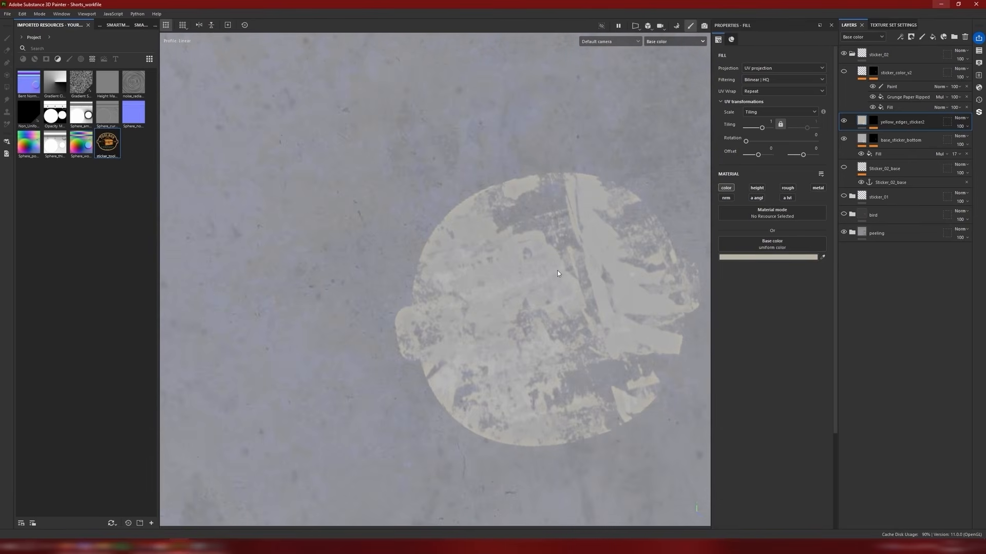
left_click_drag(558, 272, 498, 228, "alt")
middle_click_drag(412, 329, 444, 287, "alt")
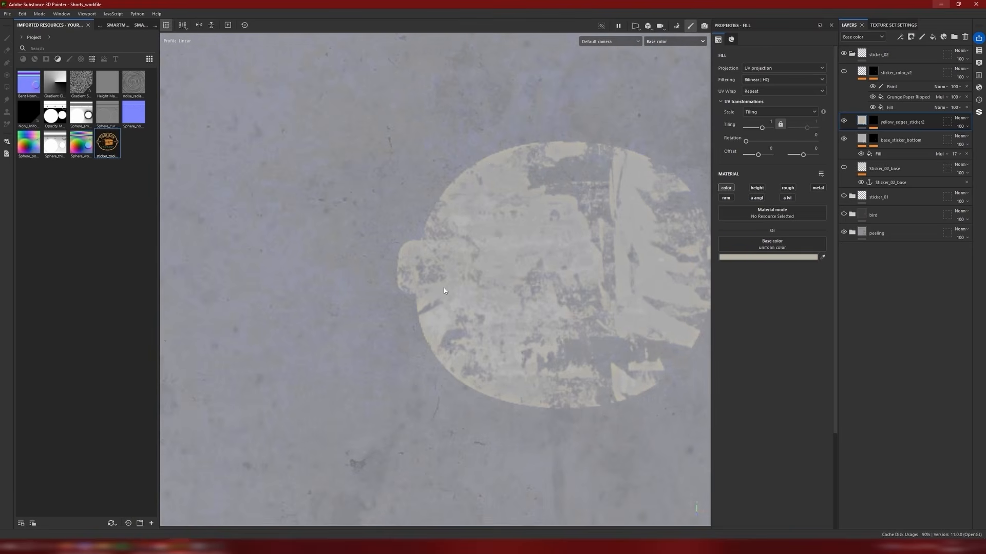
left_click_drag(429, 322, 431, 327, "alt")
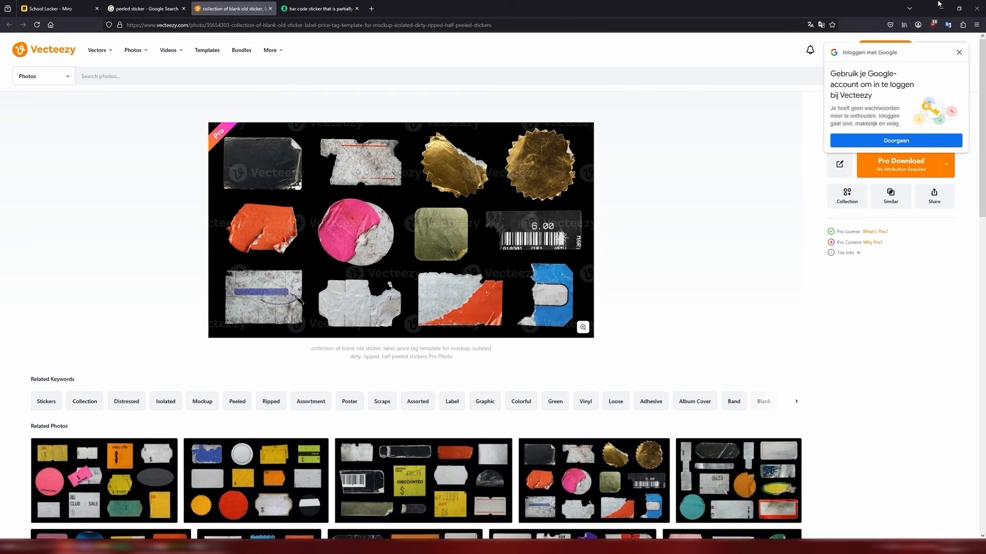
left_click(939, 7)
mouse_move(637, 185)
left_mouse_down("alt")
mouse_move(606, 203)
mouse_move(649, 210)
left_mouse_up("alt")
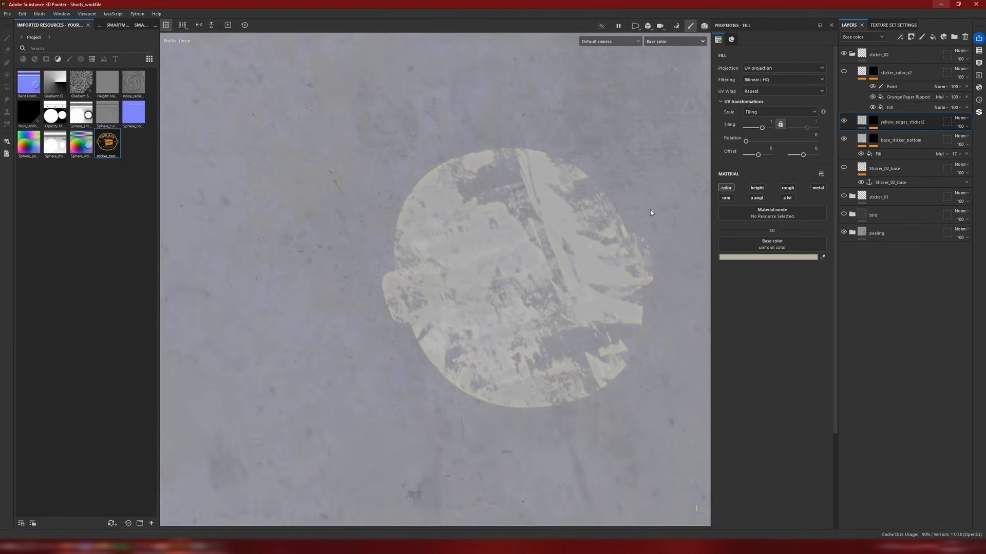
middle_click_drag(528, 251, 546, 279, "alt")
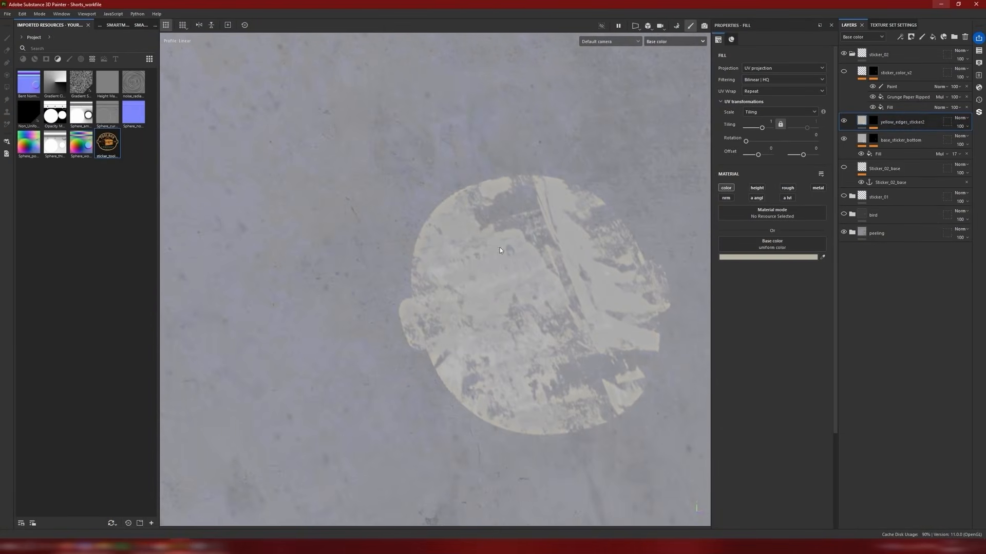
Step: Add a fill with the Grunge Concrete Old texture on top of the yellow_edges_sticker2 mask and set its blending mode to Multiply
left_click(874, 122, "alt")
right_click(906, 137)
left_click(912, 262)
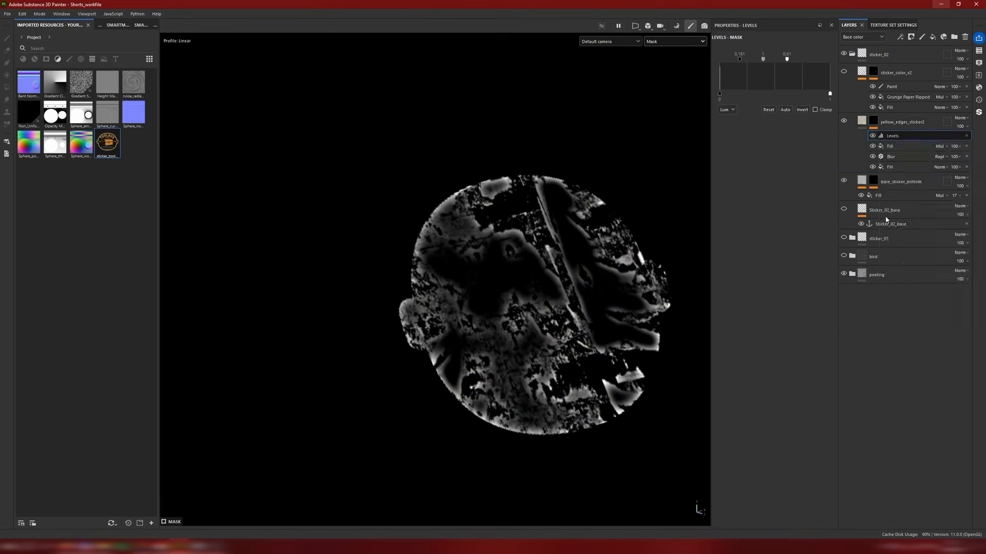
left_click(790, 191)
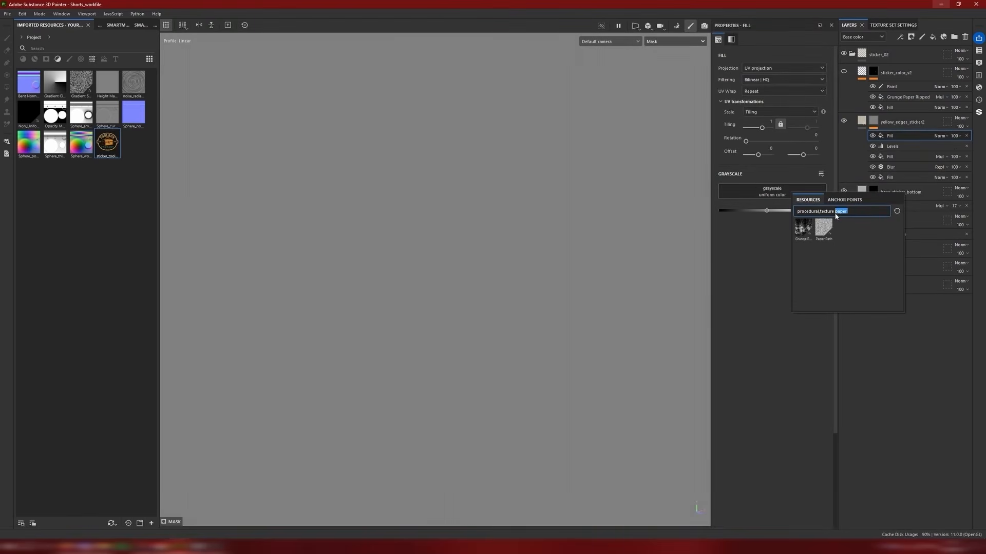
type("grunge")
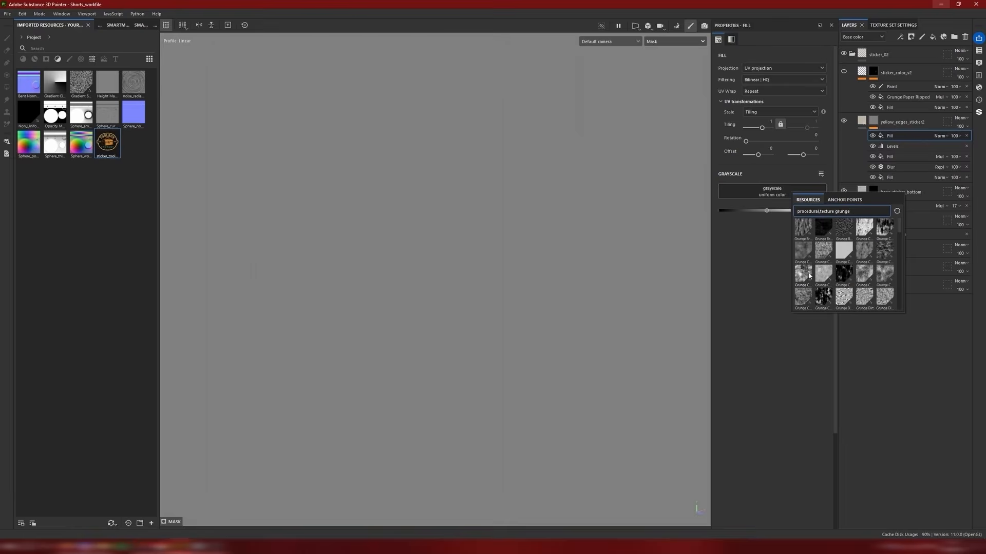
left_click(819, 228)
left_click(939, 135)
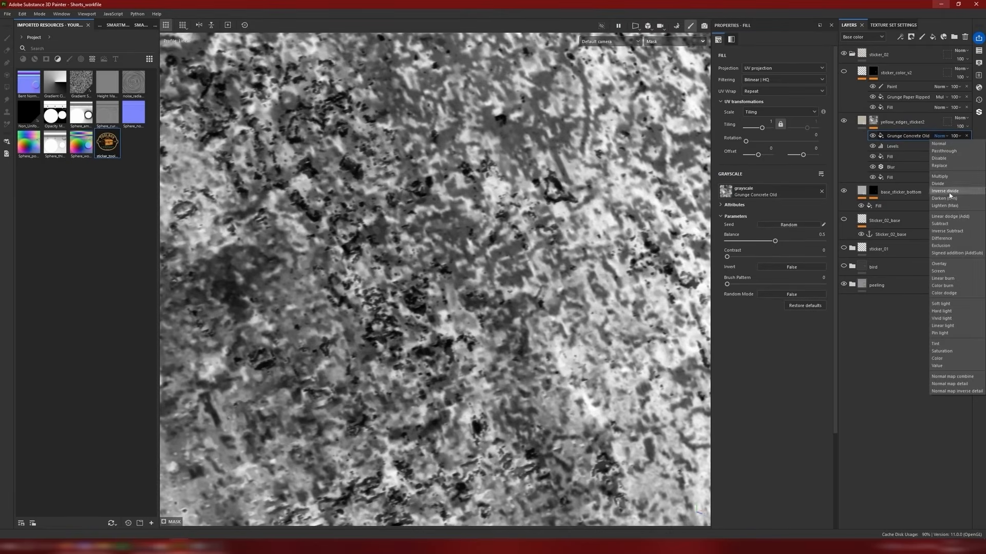
left_click(948, 177)
right_click(881, 136)
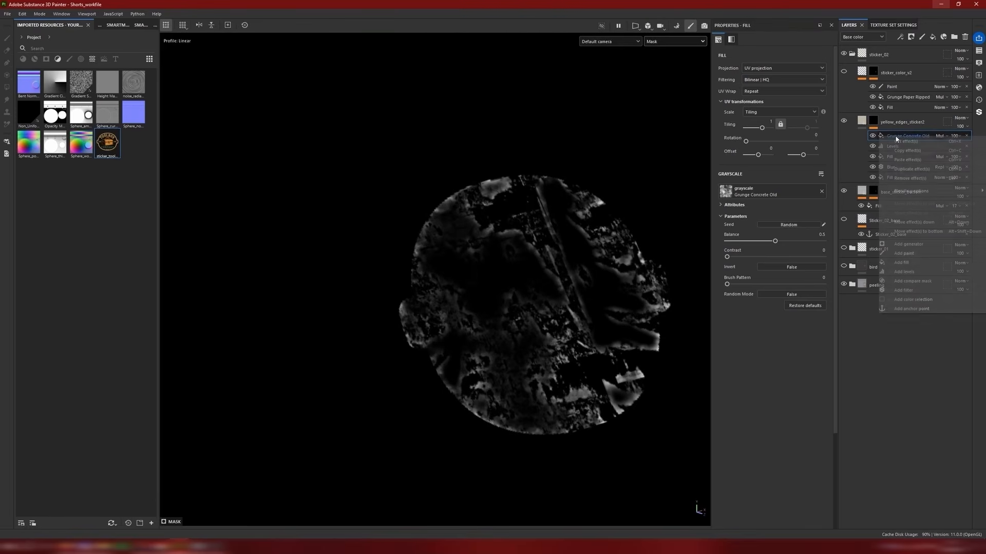
Step: Set the Grunge Concrete Old fill's balance to 0.7, contrast to 0.35 and tiling to -3.3
left_click_drag(772, 242, 816, 242)
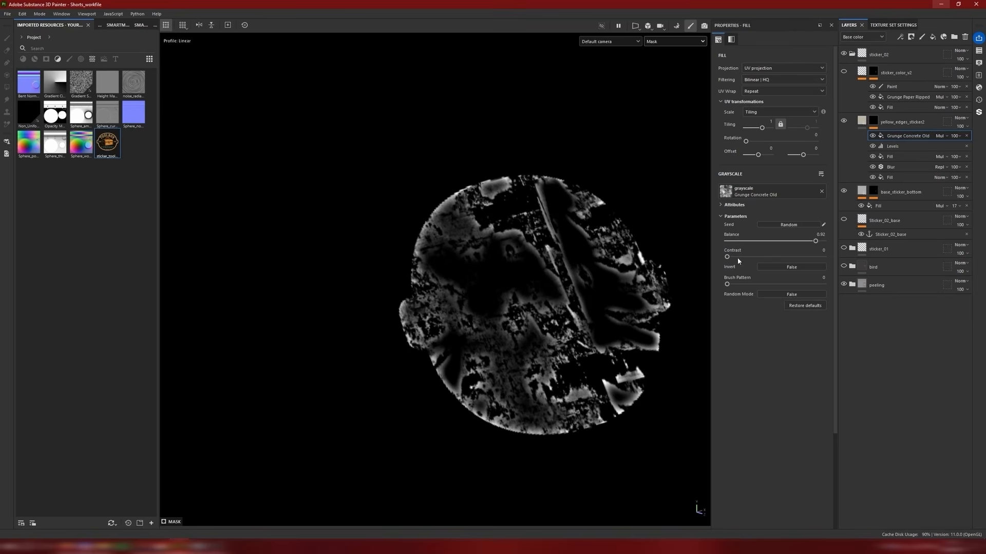
left_click_drag(755, 128, 753, 129)
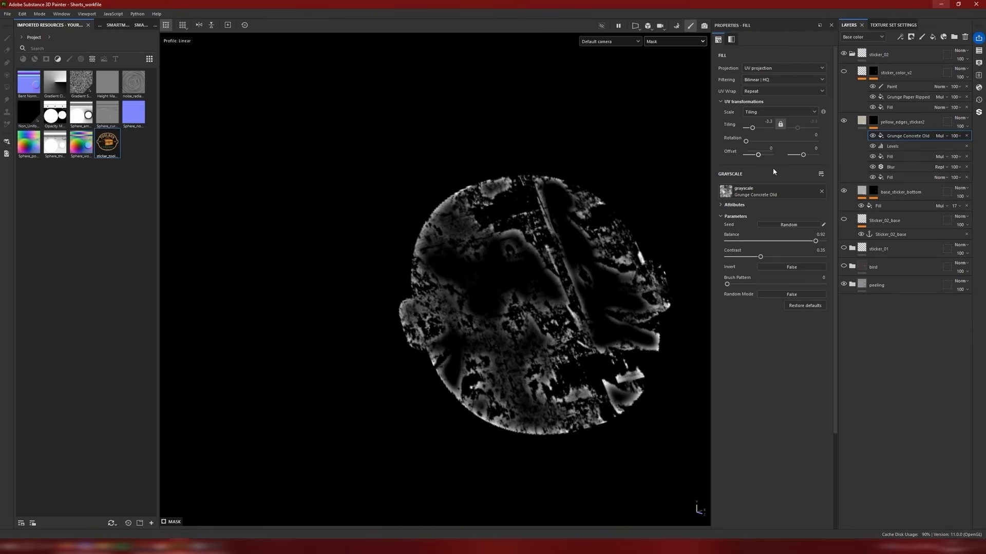
left_click_drag(813, 242, 793, 244)
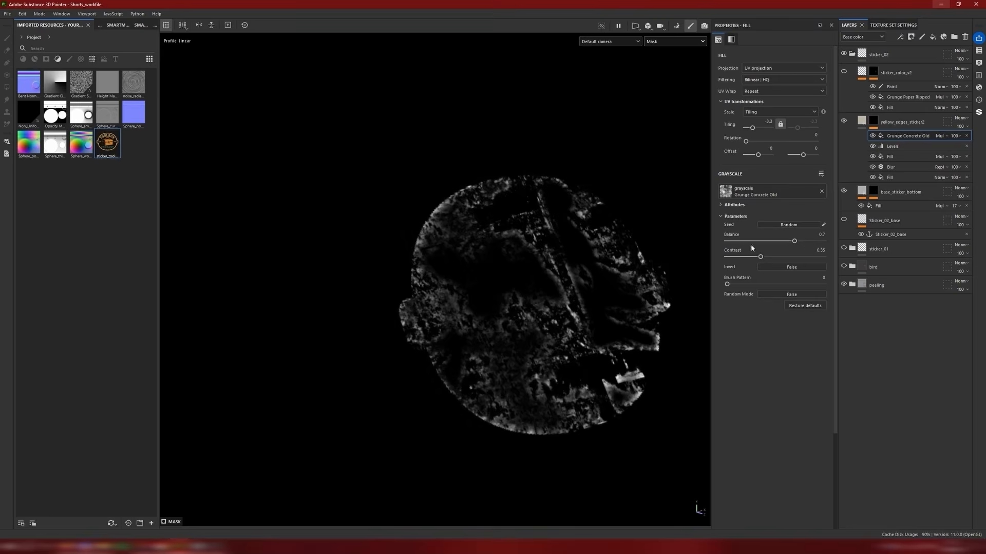
Step: Examine the grunge-broken yellow edges on the sticker base from several distances and angles in the material view
key("m")
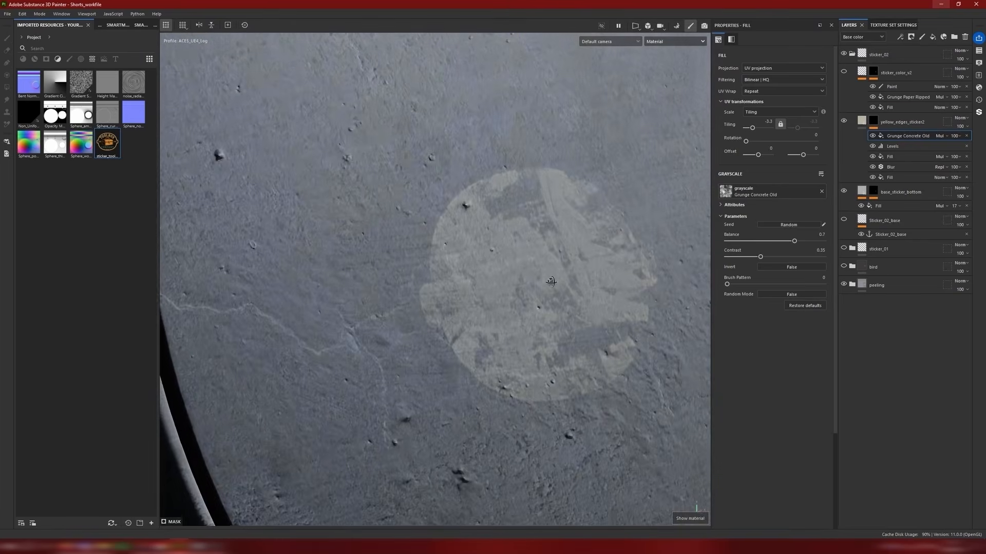
scroll(550, 281, "down", 4)
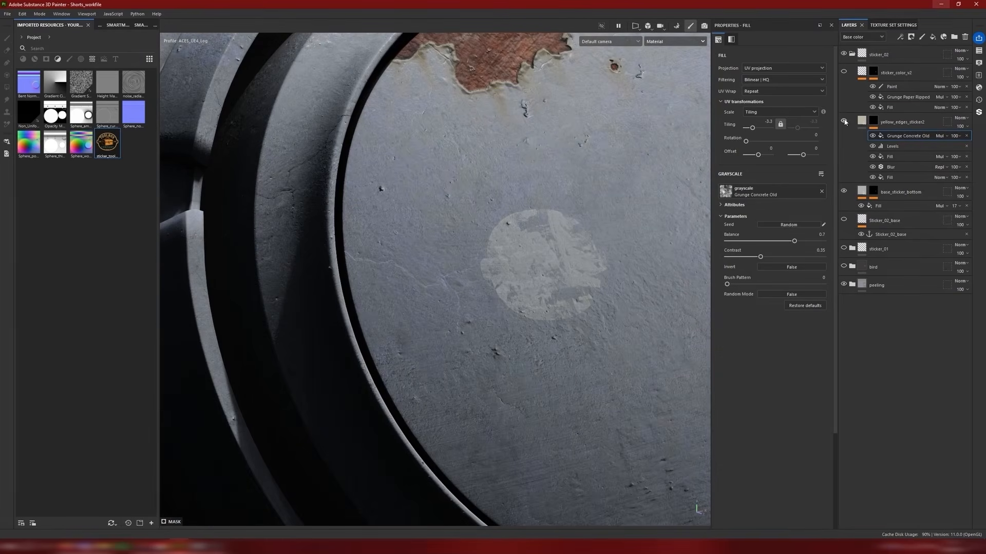
scroll(548, 271, "up", 4)
middle_click_drag(532, 267, 494, 286, "alt")
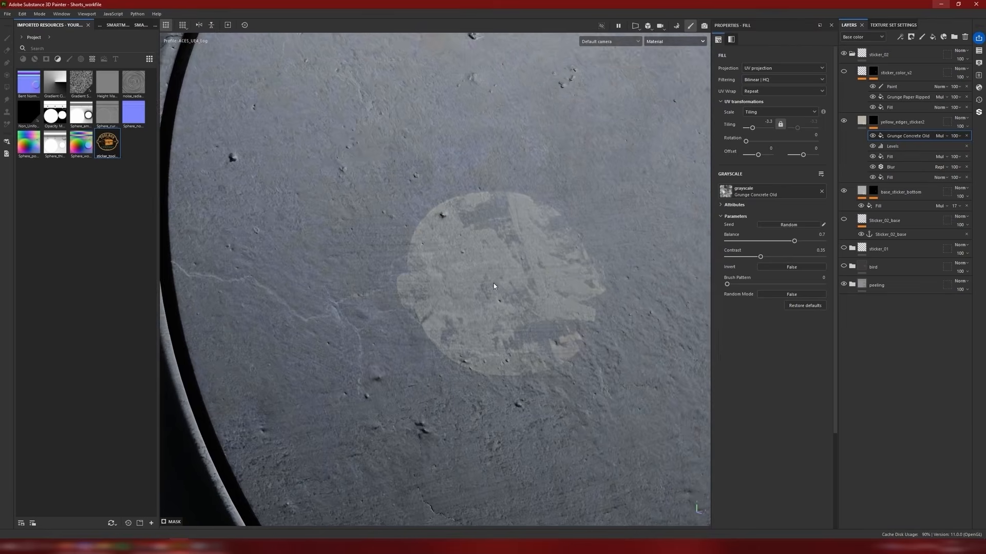
left_click_drag(494, 285, 514, 292, "alt")
scroll(515, 291, "up", 3)
middle_click_drag(508, 287, 472, 298, "alt")
left_click_drag(473, 297, 517, 279, "alt")
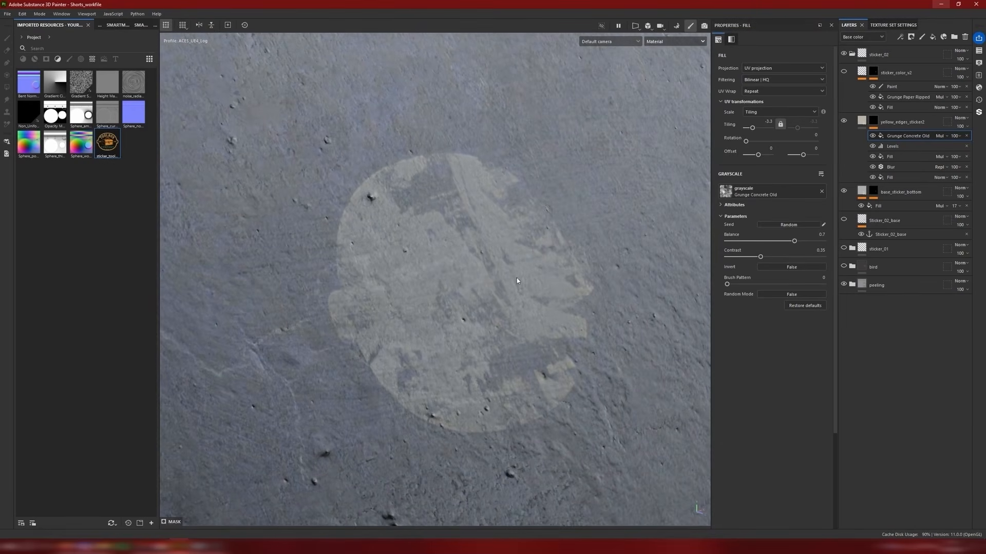
Step: Show the sticker_color_v2 layer and set the tiling of its mask's Grunge Paper Ripped fill to -4
left_click(843, 71)
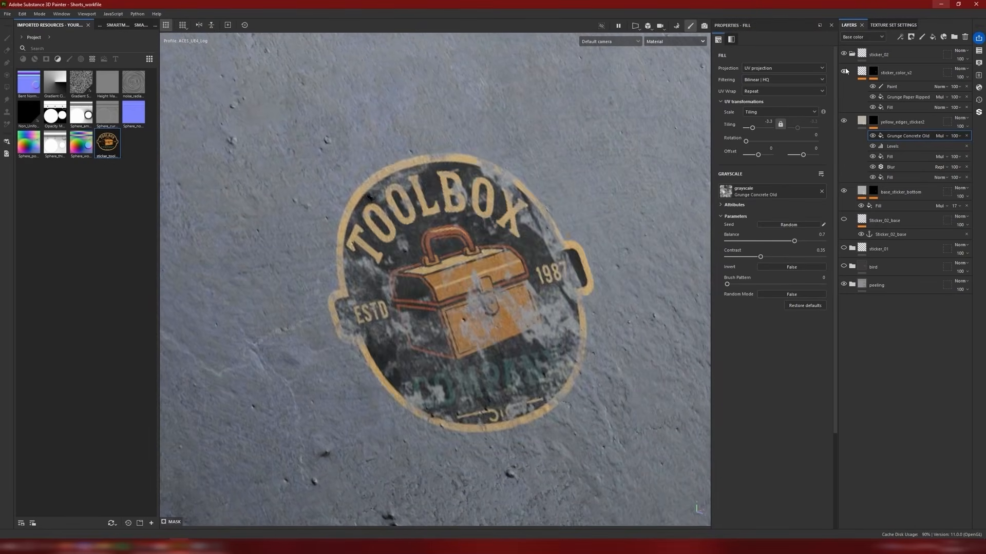
scroll(477, 228, "down", 2)
left_click_drag(477, 229, 410, 257, "alt")
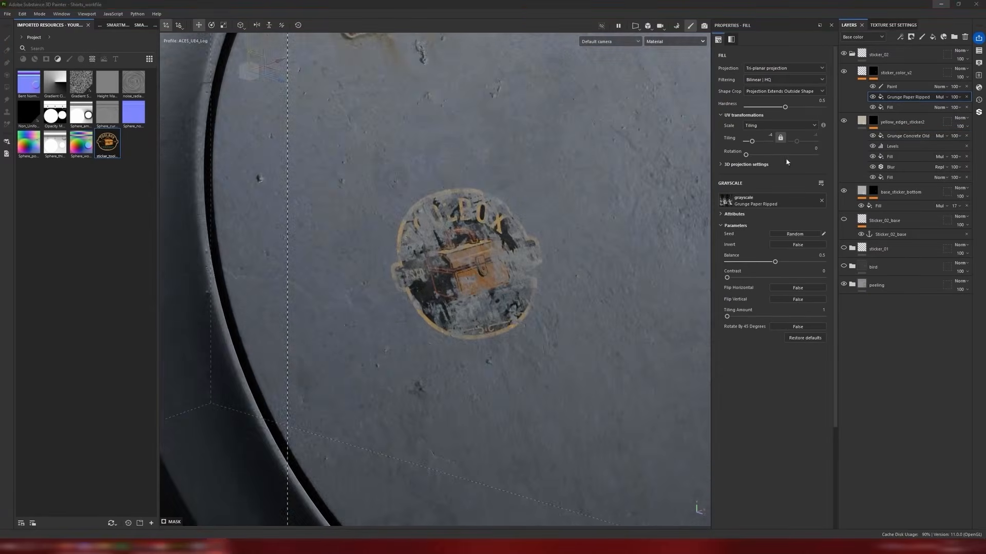
left_click_drag(482, 229, 543, 203, "alt")
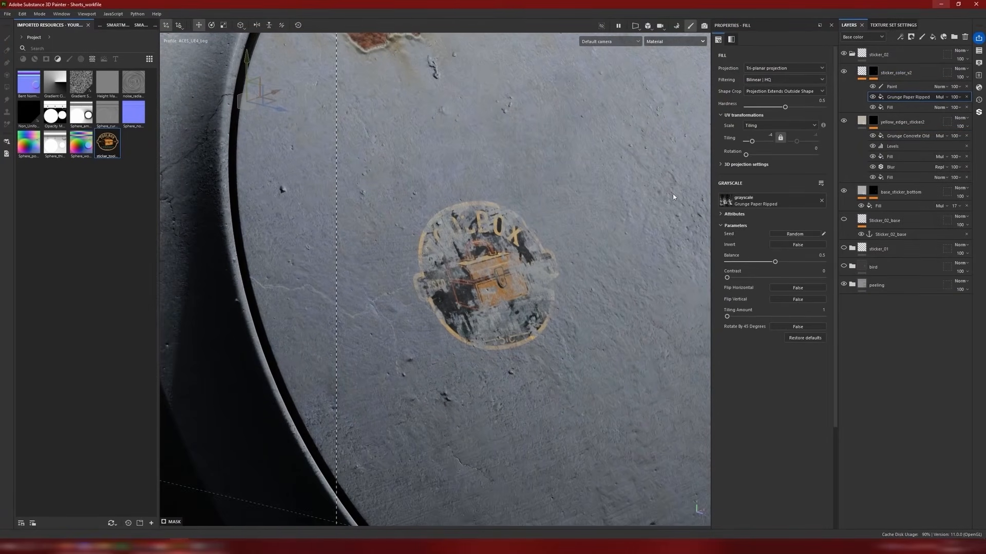
middle_click_drag(538, 233, 556, 215, "alt")
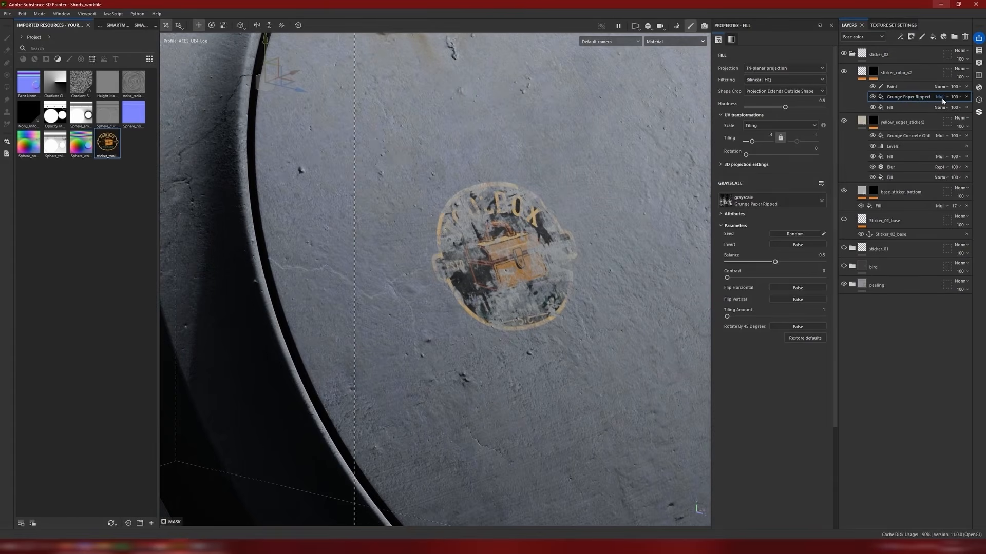
Step: Randomize the Grunge Paper Ripped seed several times to get a different wear pattern across the toolbox logo
scroll(543, 262, "up", 3)
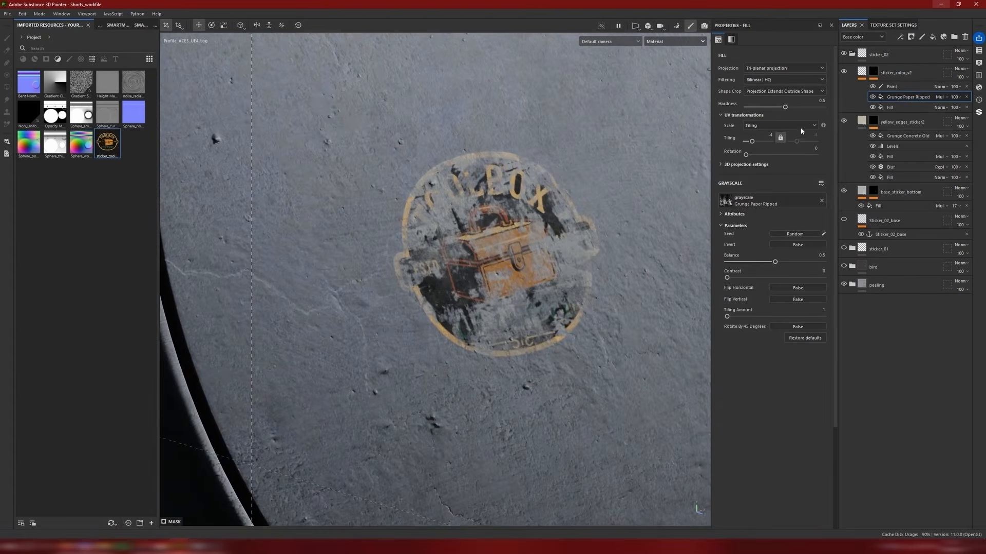
left_click(795, 234)
left_click(794, 234)
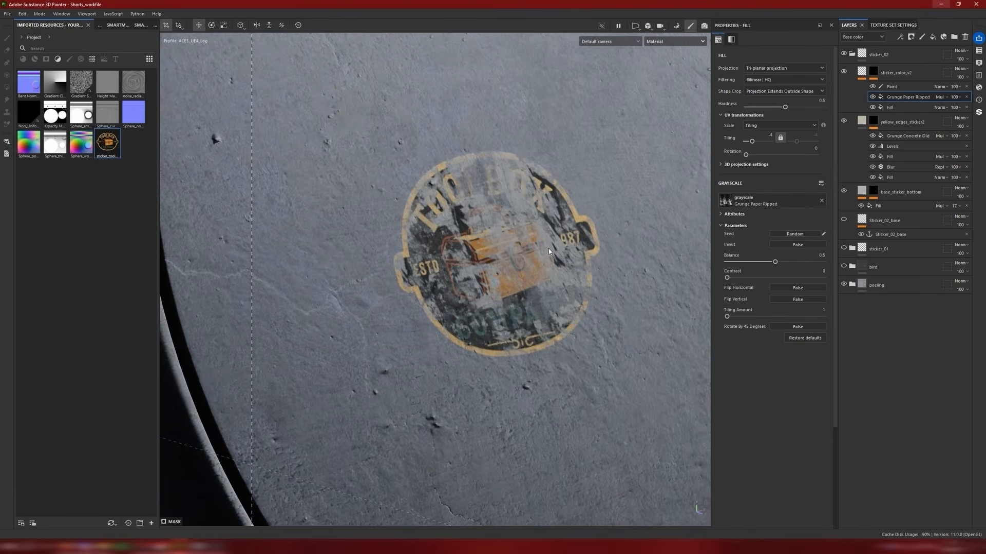
scroll(548, 249, "down", 3)
mouse_move(548, 251)
left_mouse_down("alt")
mouse_move(497, 249)
mouse_move(557, 249)
left_mouse_up("alt")
left_click(803, 235)
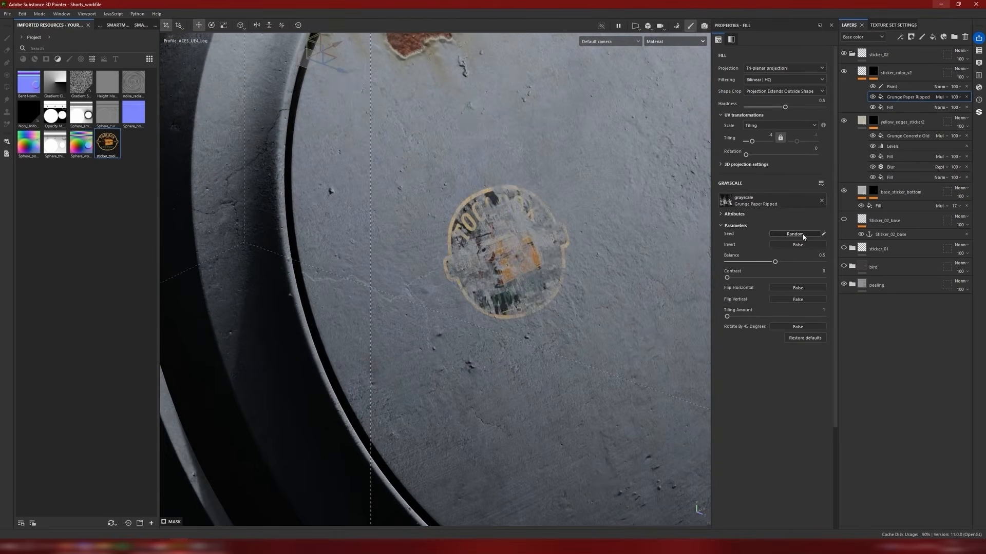
left_click(802, 235)
left_click(803, 234)
left_click(802, 235)
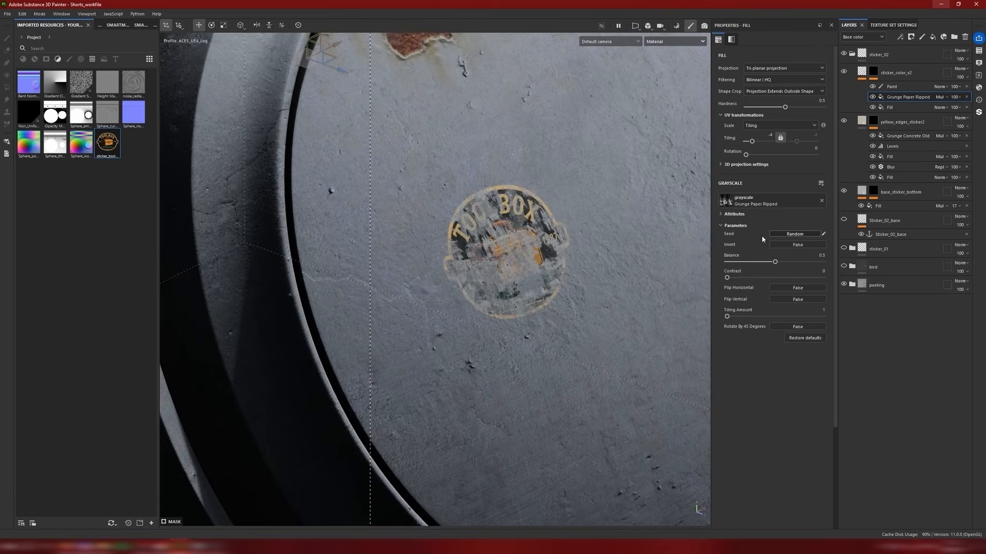
scroll(524, 254, "down", 3)
mouse_move(519, 255)
left_mouse_down("alt")
mouse_move(452, 256)
mouse_move(512, 262)
left_mouse_up("alt")
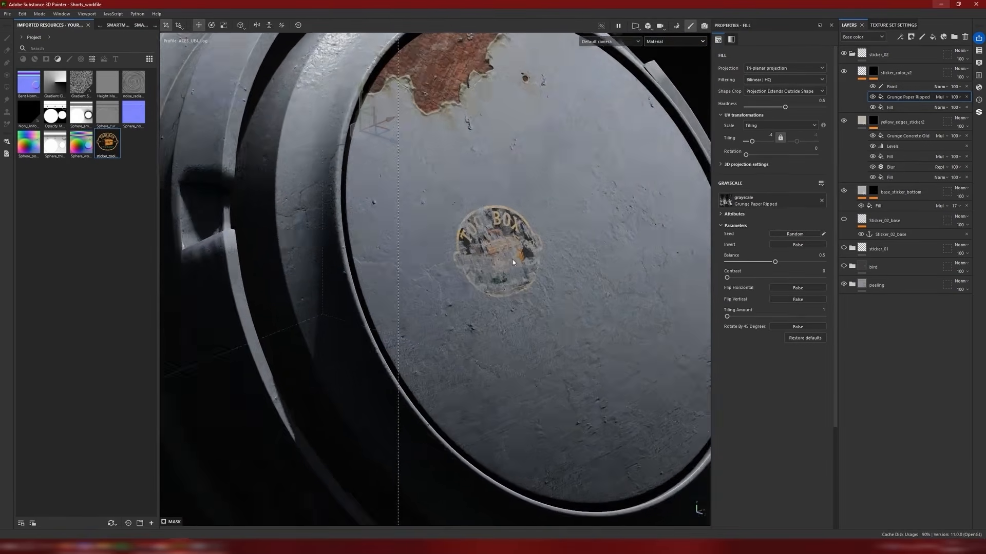
scroll(512, 262, "up", 3)
Step: Try to paint away the logo's outer edges by hand in the sticker_color_v2 mask with the Grunge Paper Ripped fill hidden
left_click(873, 97)
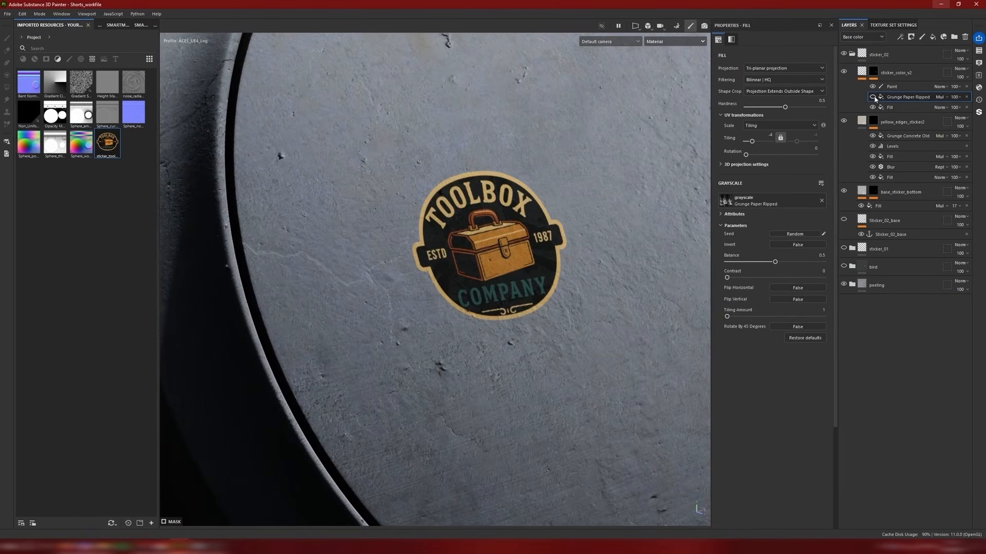
left_click(886, 86)
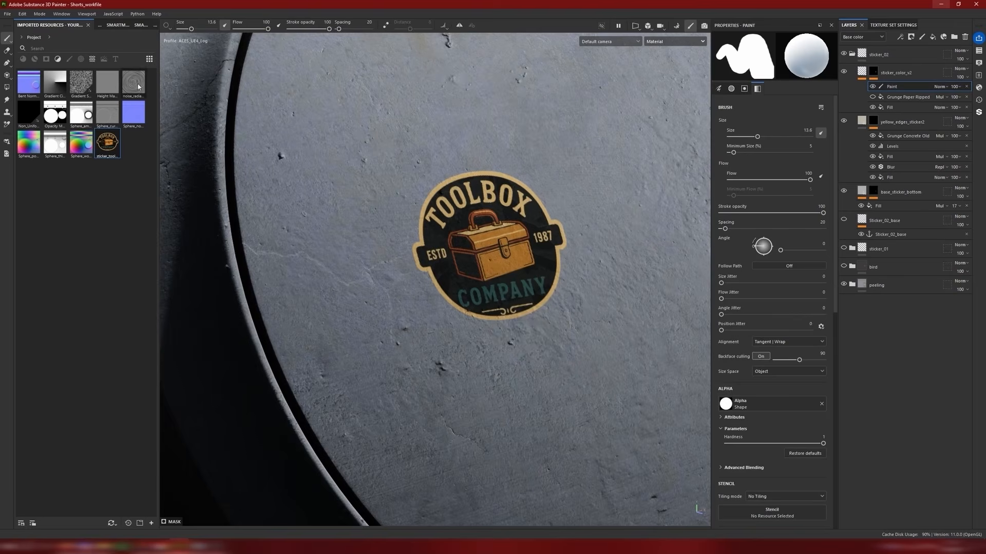
mouse_move(493, 354)
left_mouse_down()
mouse_move(514, 323)
mouse_move(549, 312)
left_mouse_up()
mouse_move(542, 162)
left_mouse_down()
mouse_move(463, 147)
mouse_move(395, 229)
mouse_move(453, 324)
left_mouse_up()
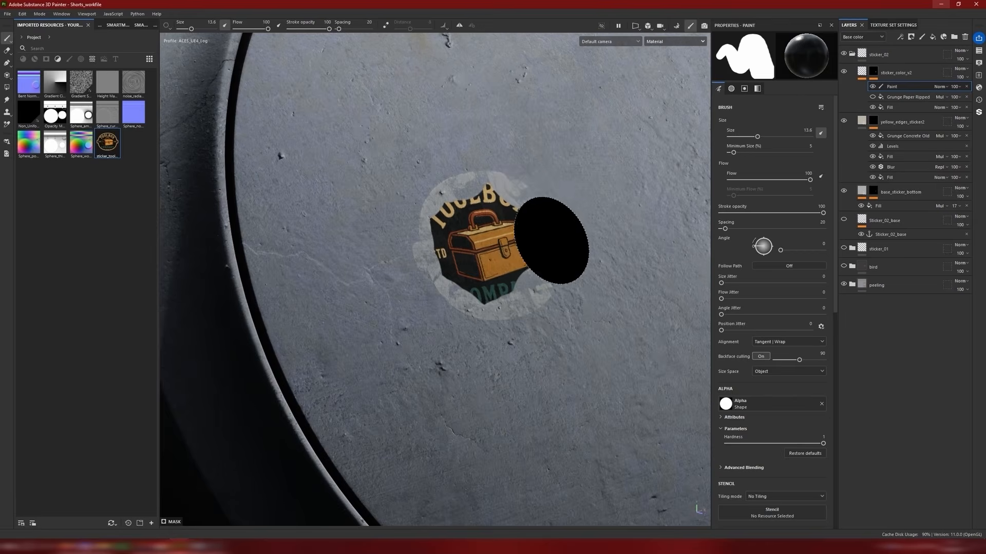
key("ctrl+z")
left_click(873, 98)
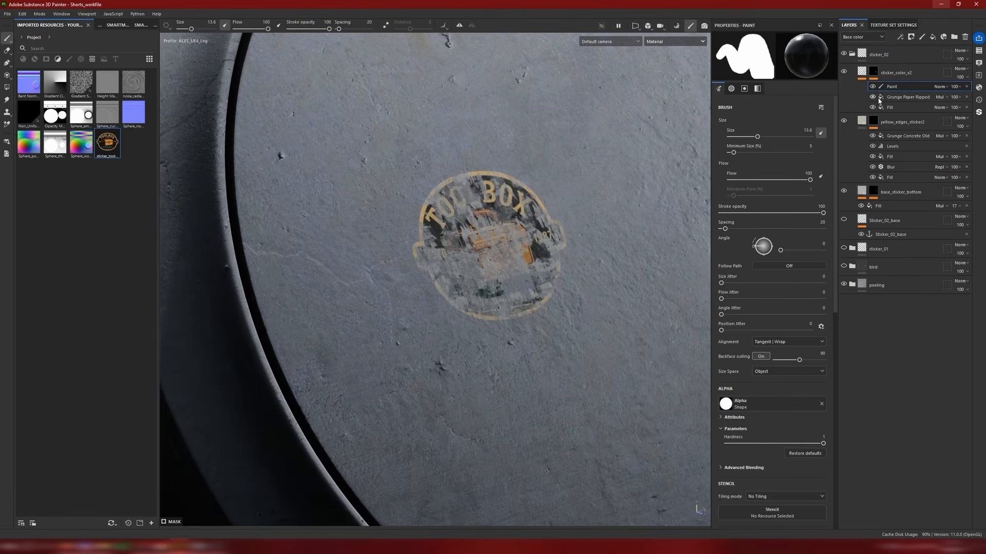
Step: Enable the height channel on the sticker_color_v2 layer and set its height to 0.0323
left_click(905, 96)
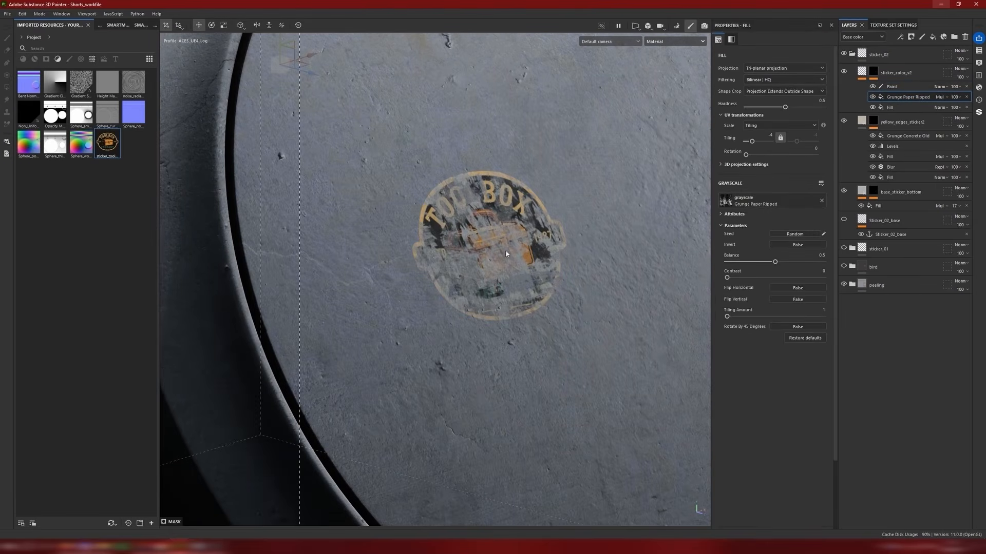
scroll(506, 253, "down", 5)
scroll(538, 259, "up", 2)
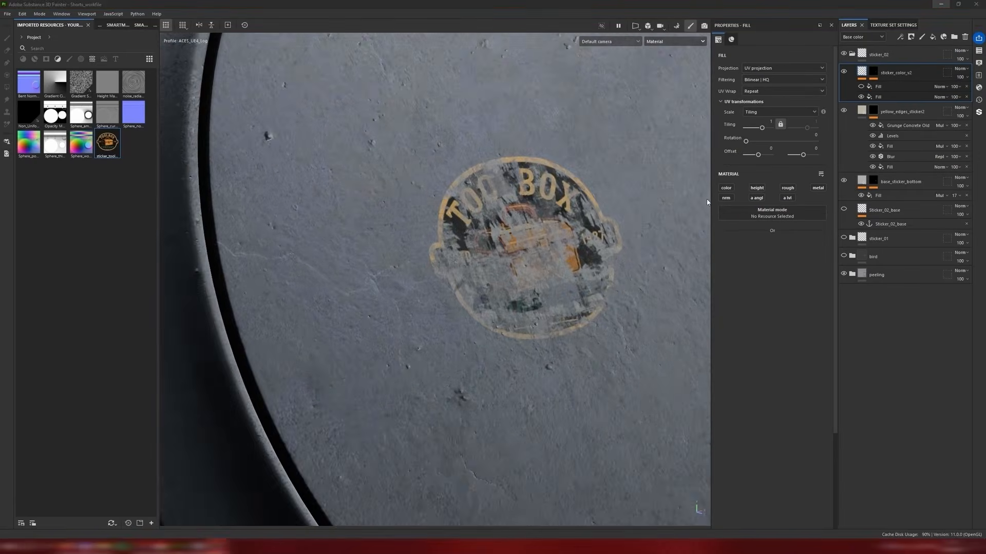
right_click_drag(559, 198, 527, 218, "shift")
left_click(756, 188)
Step: Examine the raised sticker on the lid under grazing light, up close and from a distance
scroll(527, 219, "down", 4)
left_click_drag(543, 221, 556, 230, "alt")
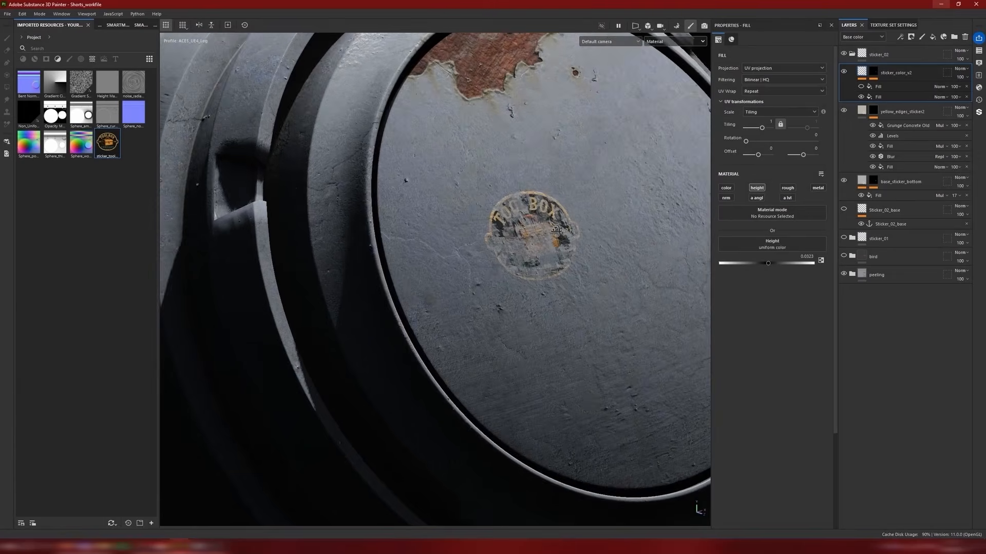
right_click_drag(556, 231, 574, 220, "shift")
mouse_move(574, 220)
left_mouse_down("alt")
mouse_move(339, 216)
mouse_move(576, 225)
left_mouse_up("alt")
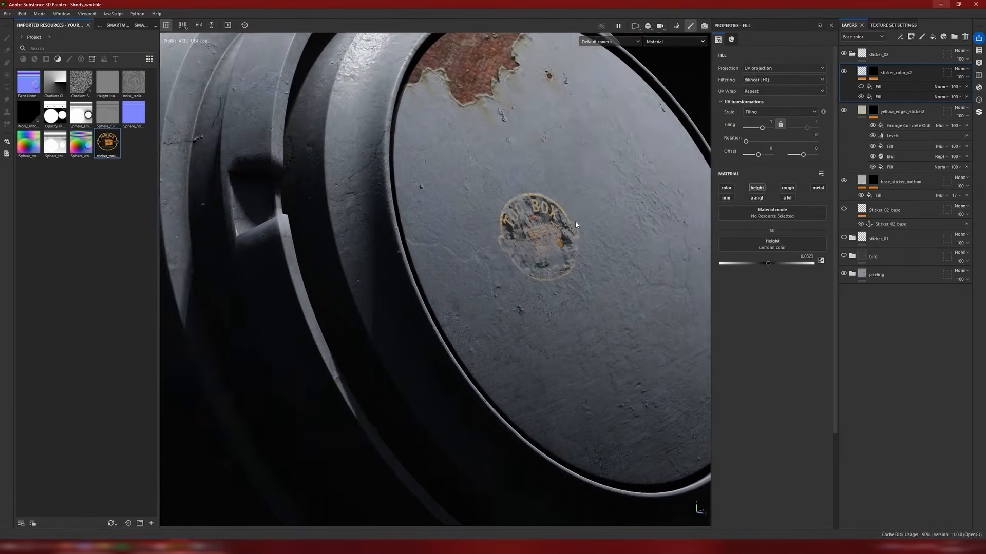
scroll(575, 225, "up", 2)
right_click_drag(576, 224, 568, 224, "shift")
scroll(568, 224, "down", 4)
left_click_drag(567, 225, 445, 236, "alt")
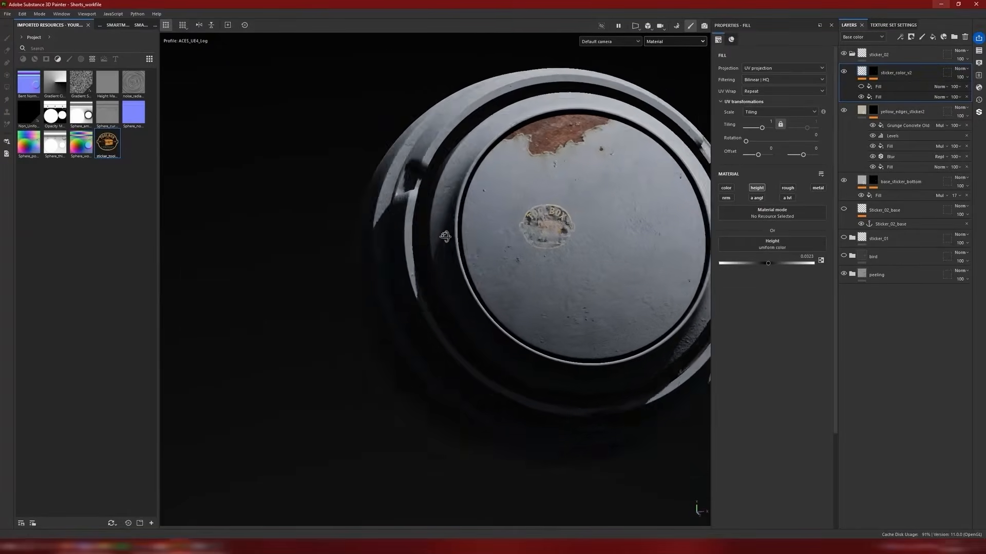
Step: Compare the worn toolbox logo's edges and relief on the lid from several angles and zoom distances
scroll(594, 223, "up", 5)
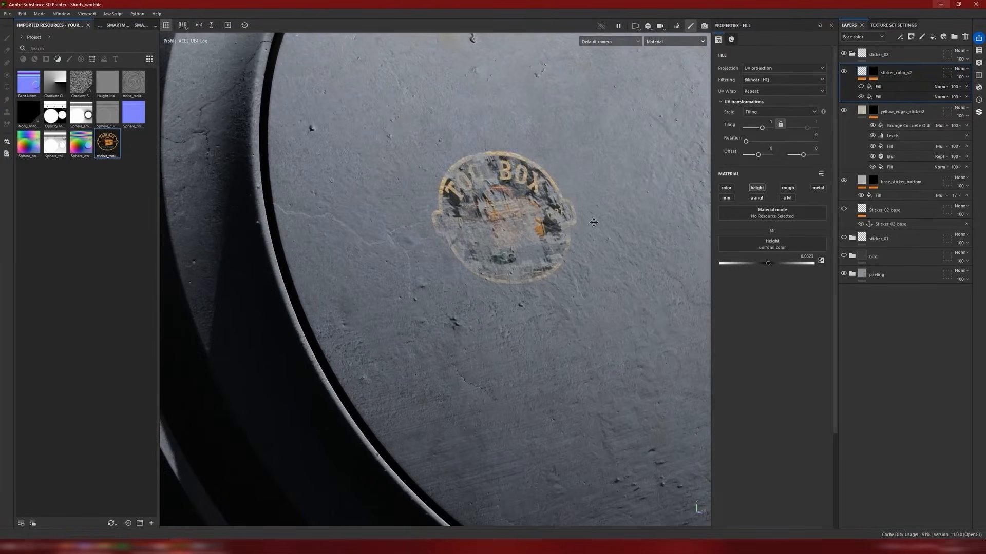
left_click_drag(593, 222, 595, 159, "alt")
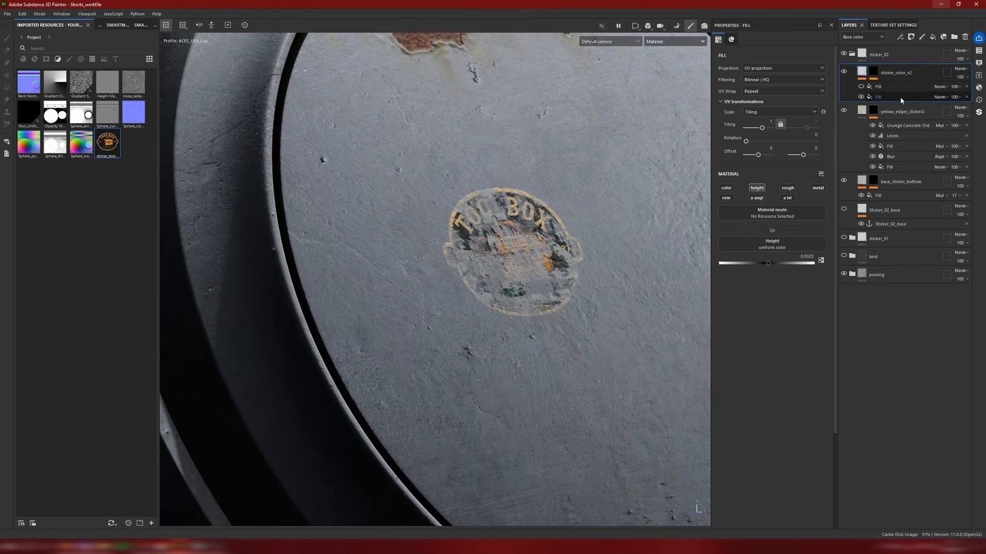
scroll(603, 245, "down", 5)
left_click_drag(519, 253, 439, 253, "alt")
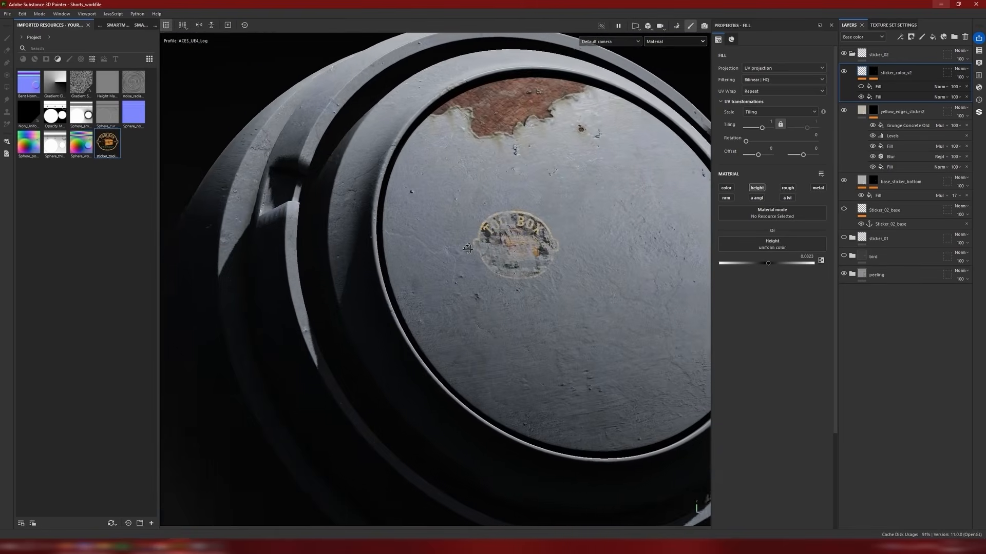
scroll(483, 257, "up", 4)
mouse_move(544, 267)
left_mouse_down("alt")
mouse_move(501, 283)
mouse_move(529, 275)
left_mouse_up("alt")
scroll(531, 275, "down", 5)
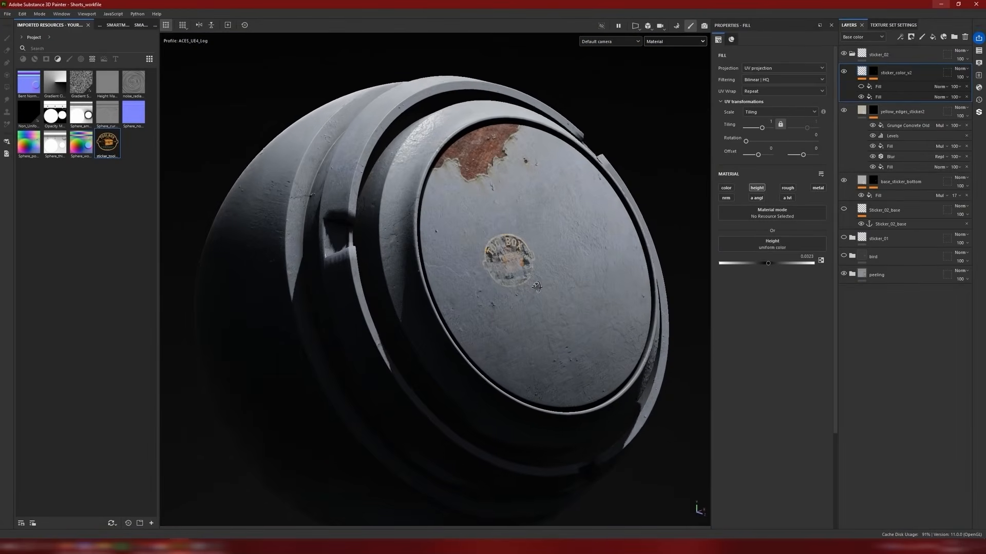
scroll(543, 258, "up", 5)
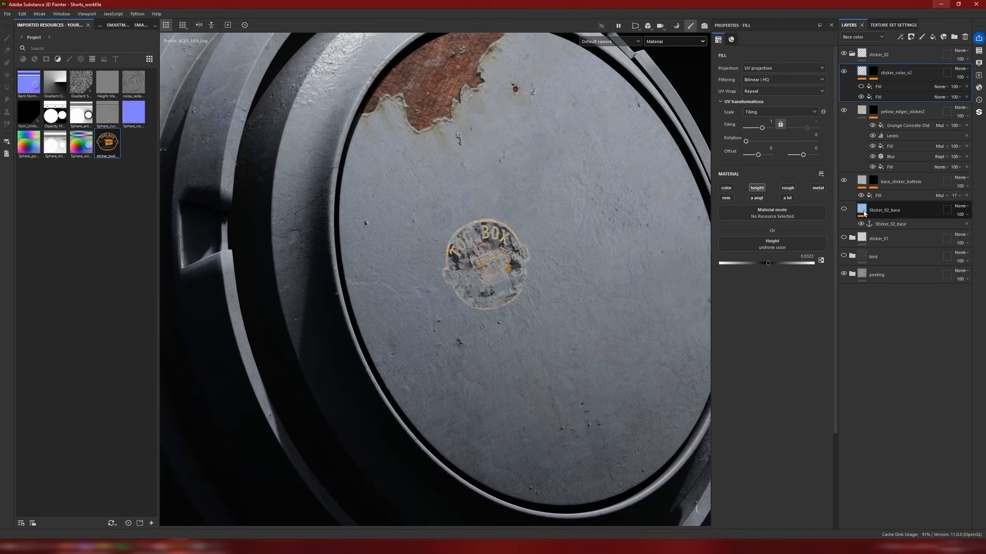
Step: Inspect the Sticker_02_base anchor point's references and review the finished sticker on the lid, near and far
left_click(891, 226)
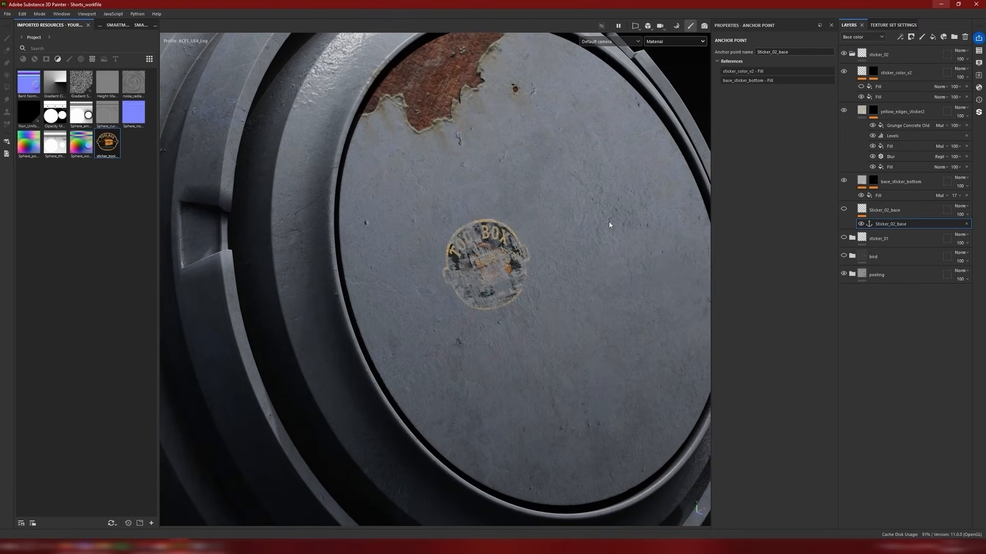
scroll(553, 193, "down", 6)
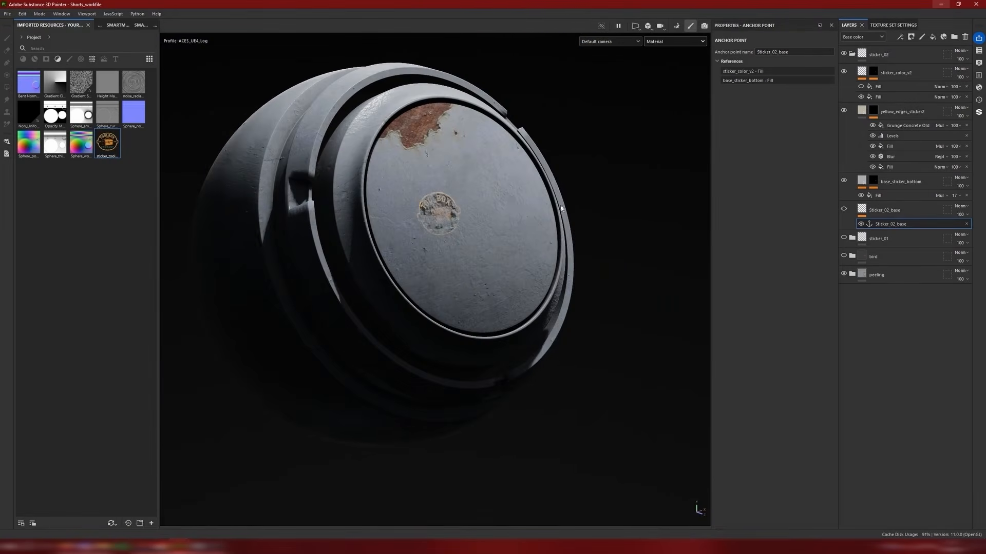
scroll(456, 222, "up", 8)
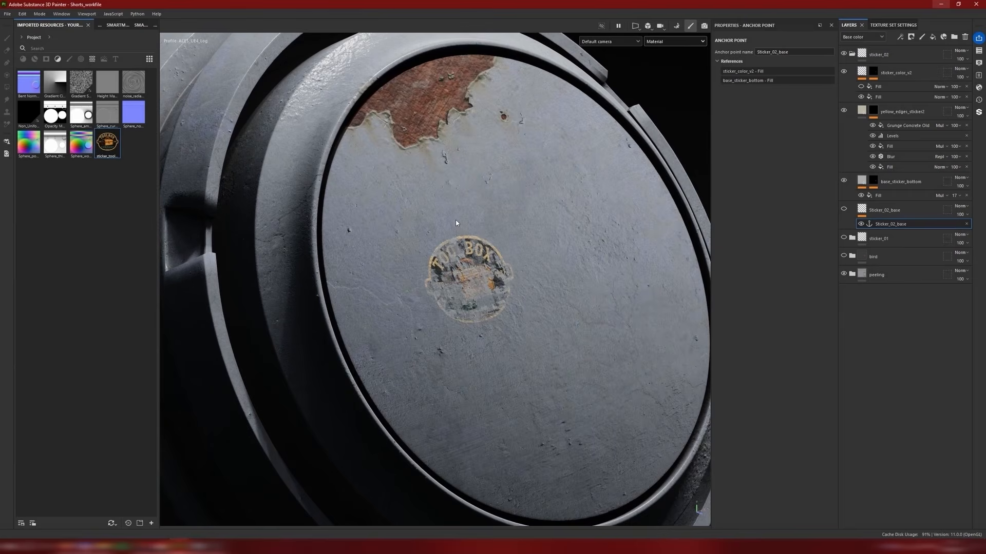
scroll(548, 215, "down", 5)
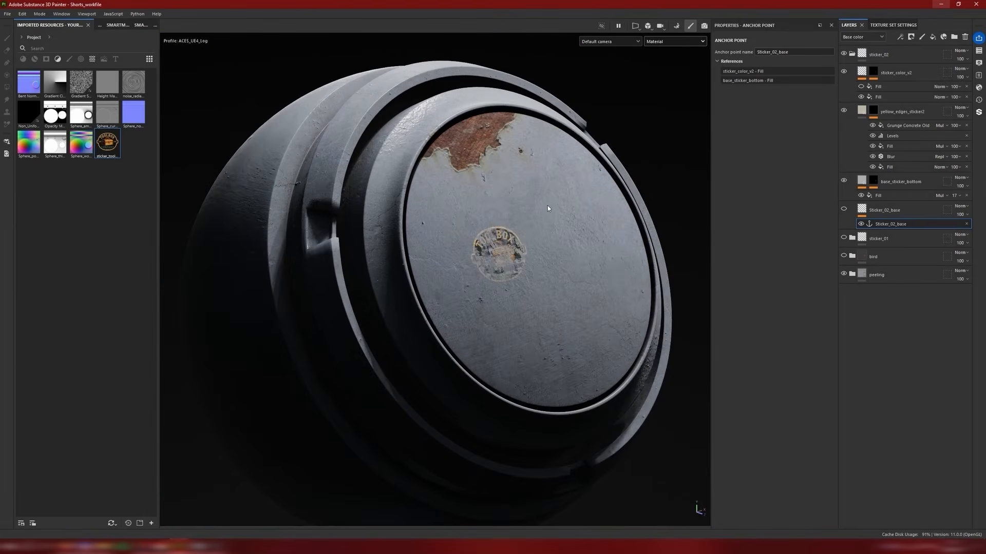
mouse_move(547, 207)
left_mouse_down("alt")
mouse_move(466, 202)
mouse_move(556, 211)
left_mouse_up("alt")
scroll(555, 208, "up", 3)
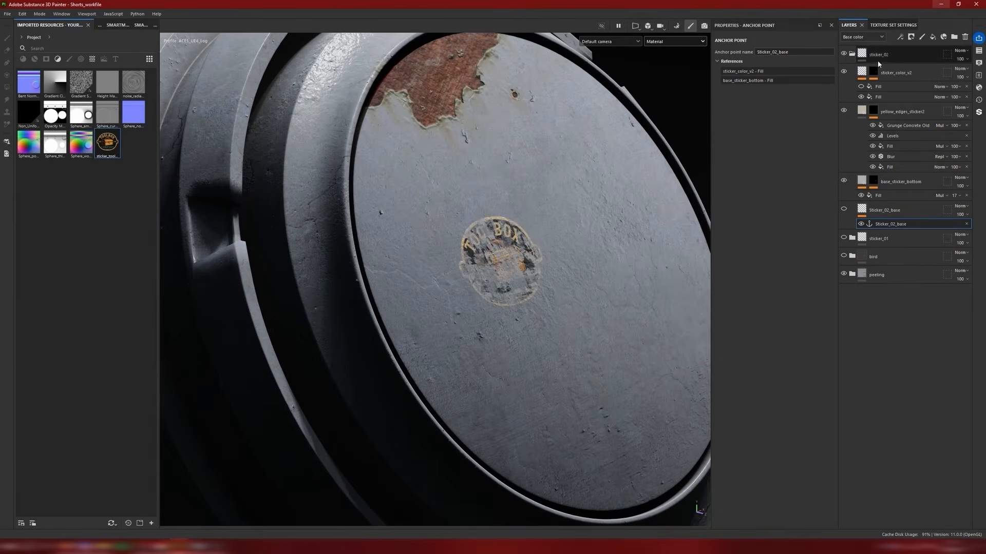
Step: Create a smart material from the sticker_02 folder
right_click(893, 53)
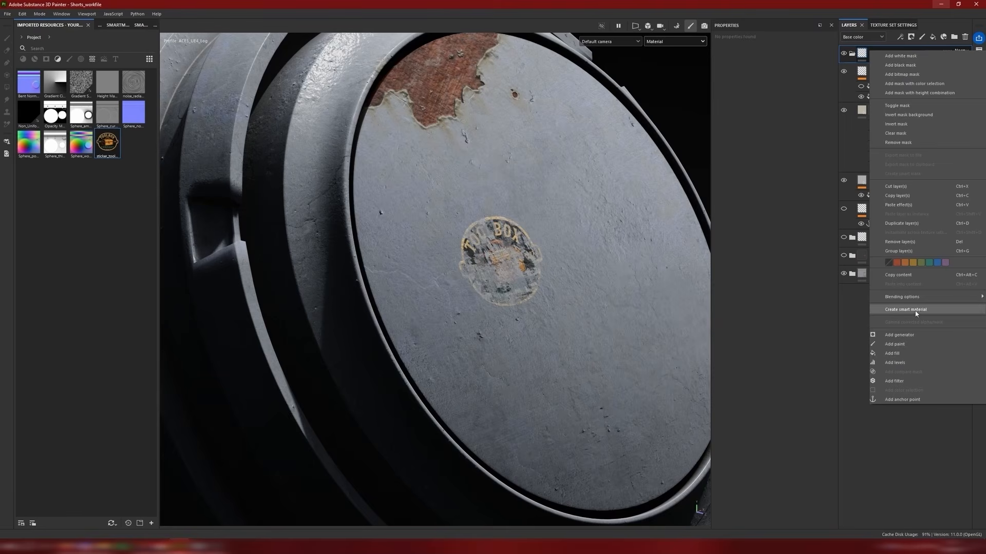